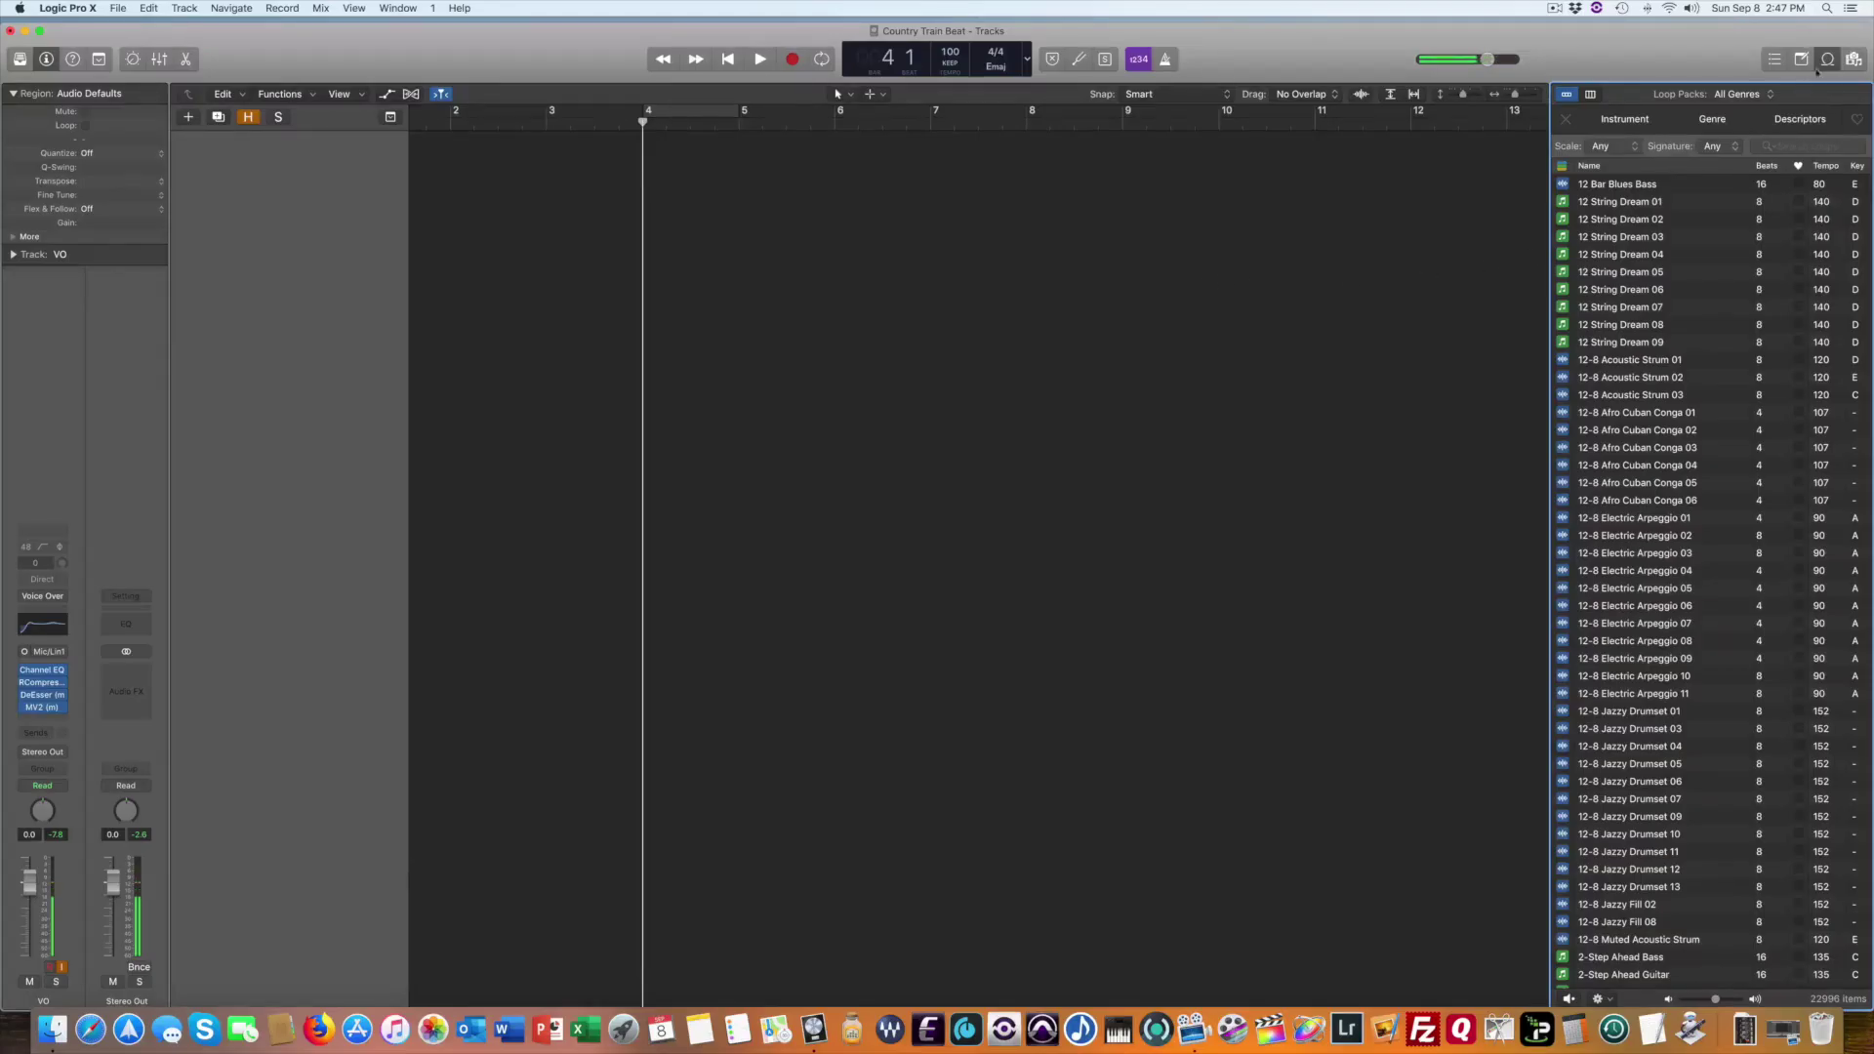
Hide the loop browser, create one software instrument track with an empty channel strip, and name it Drums
click(1826, 60)
click(186, 118)
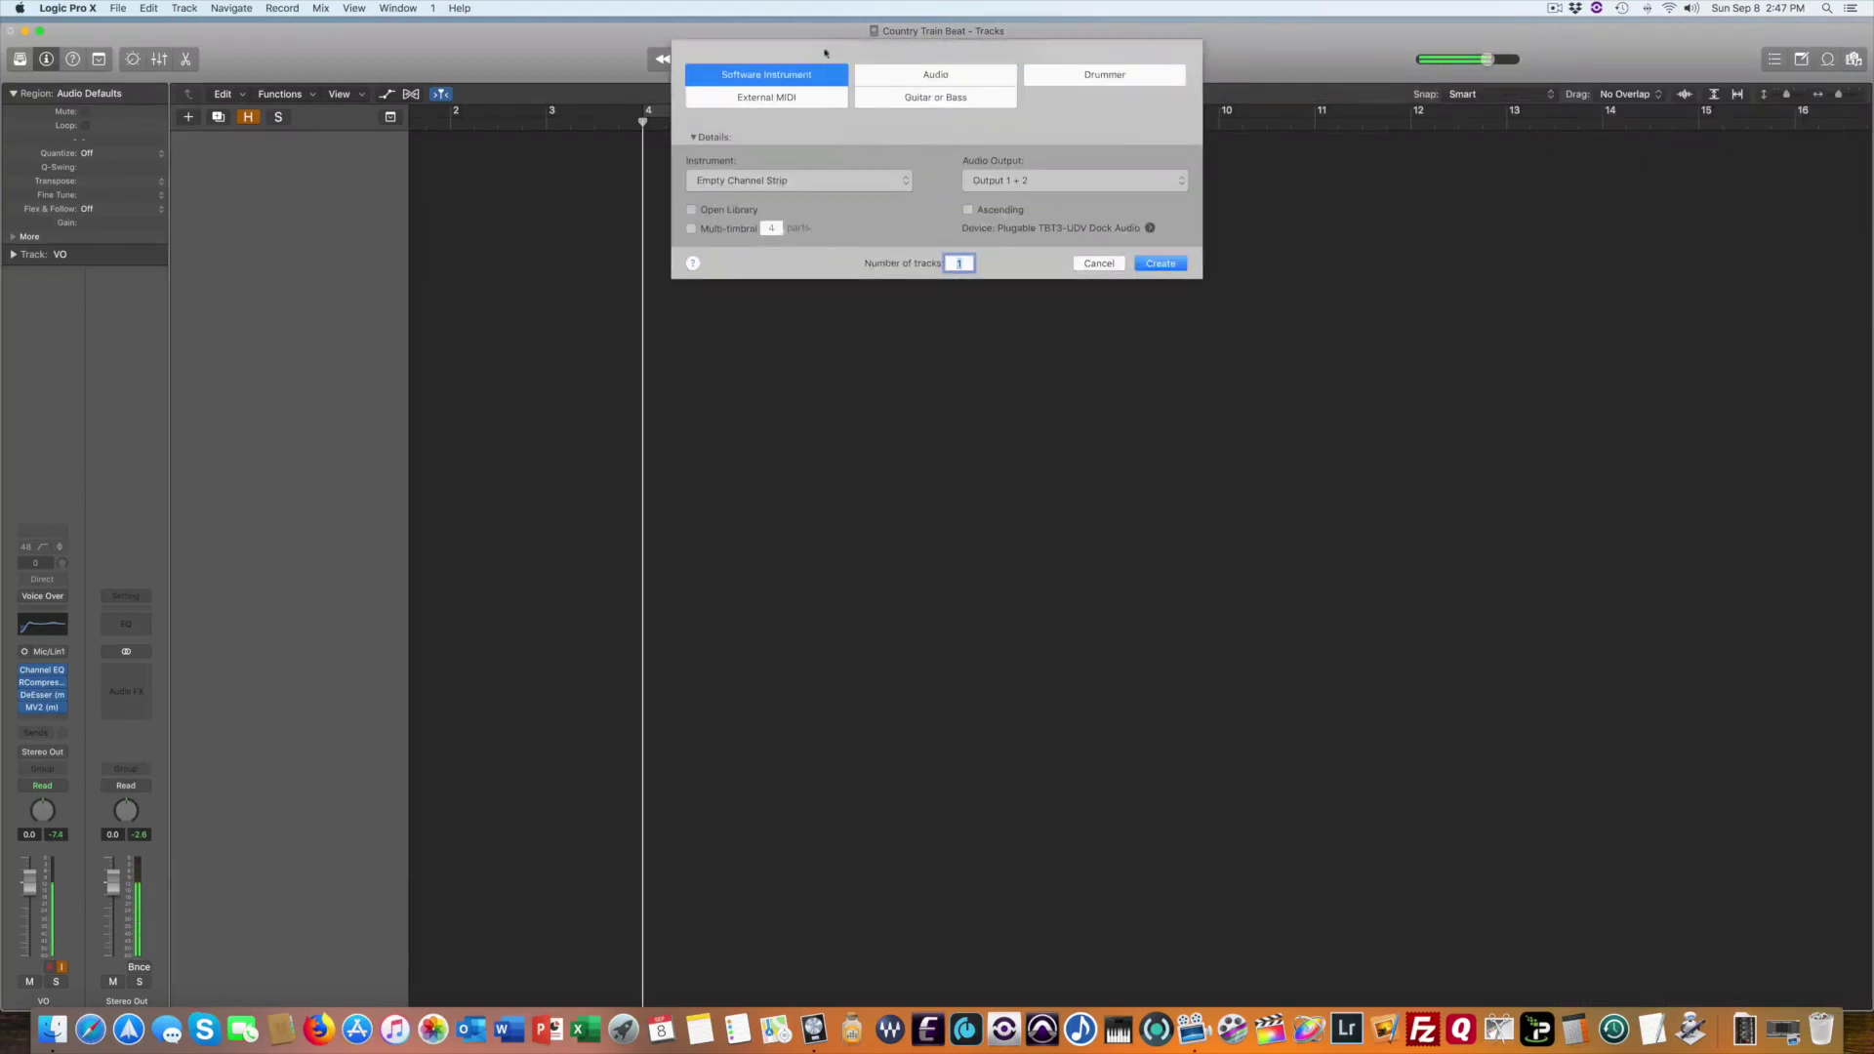
click(1154, 264)
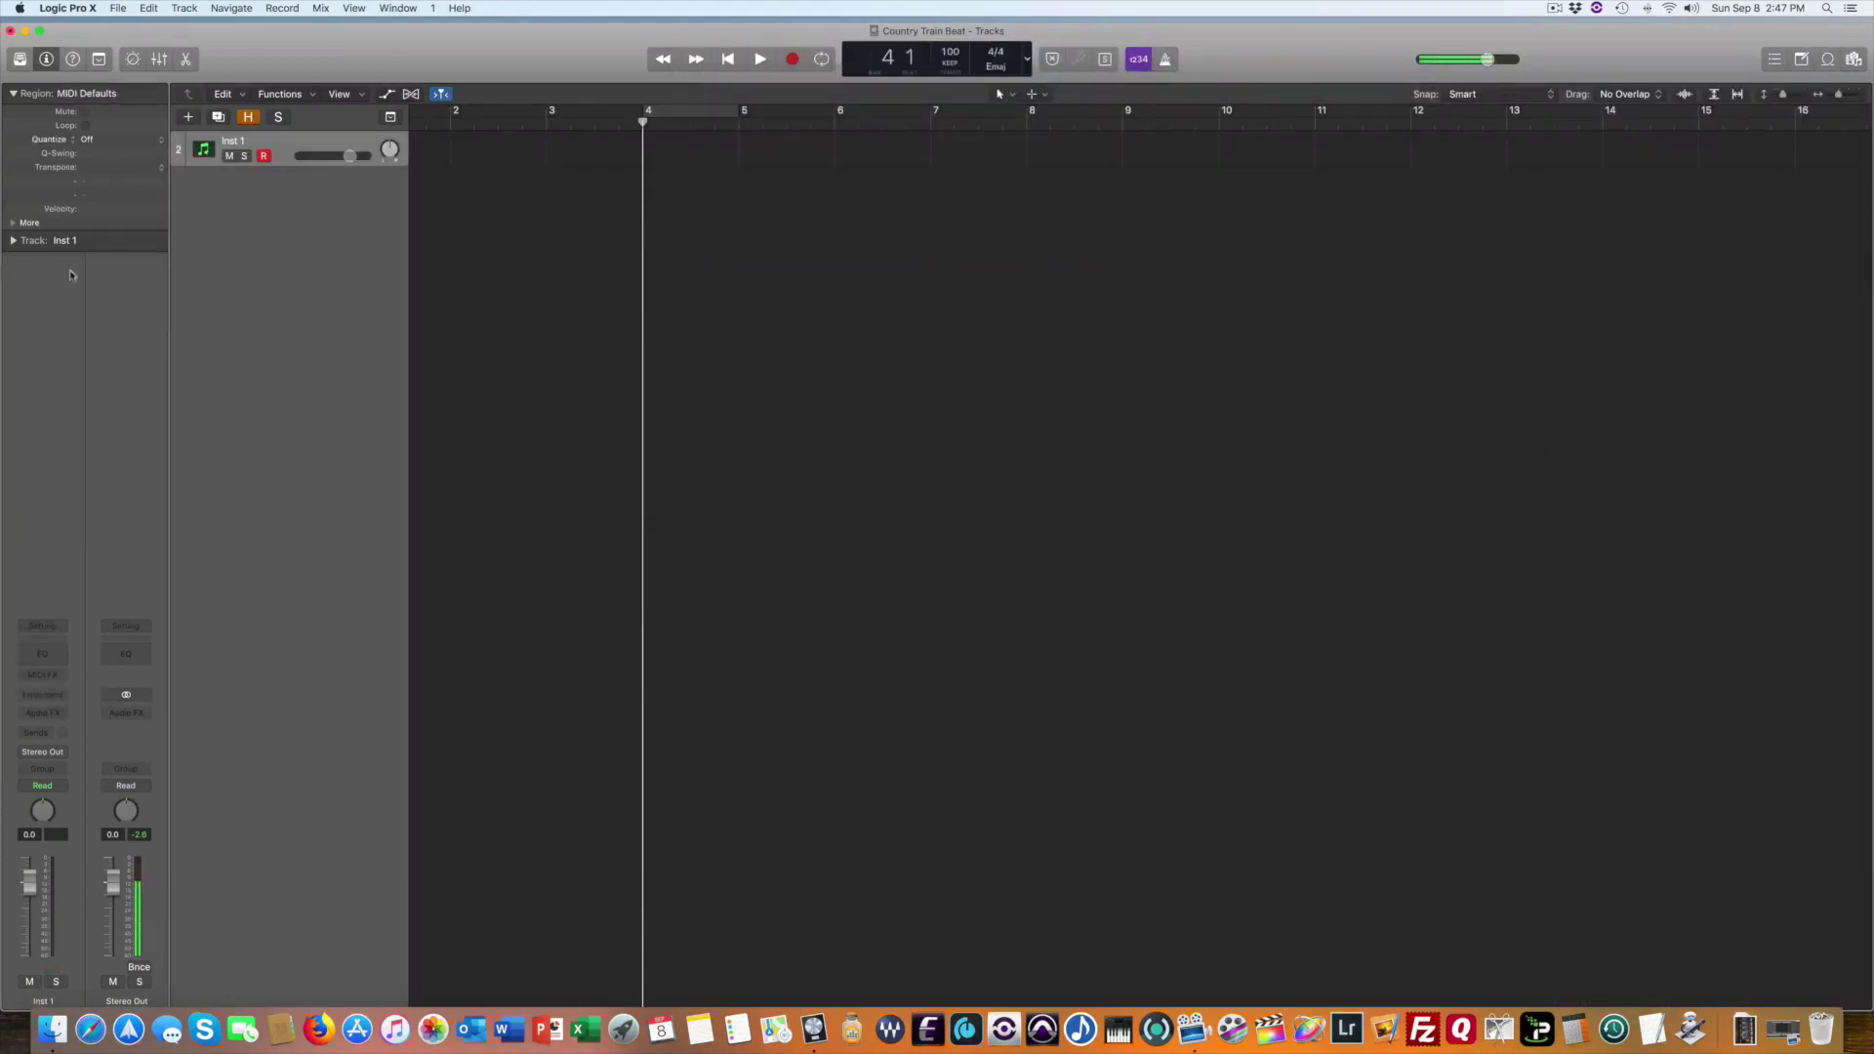
key(super+Down)
key(shift+Return)
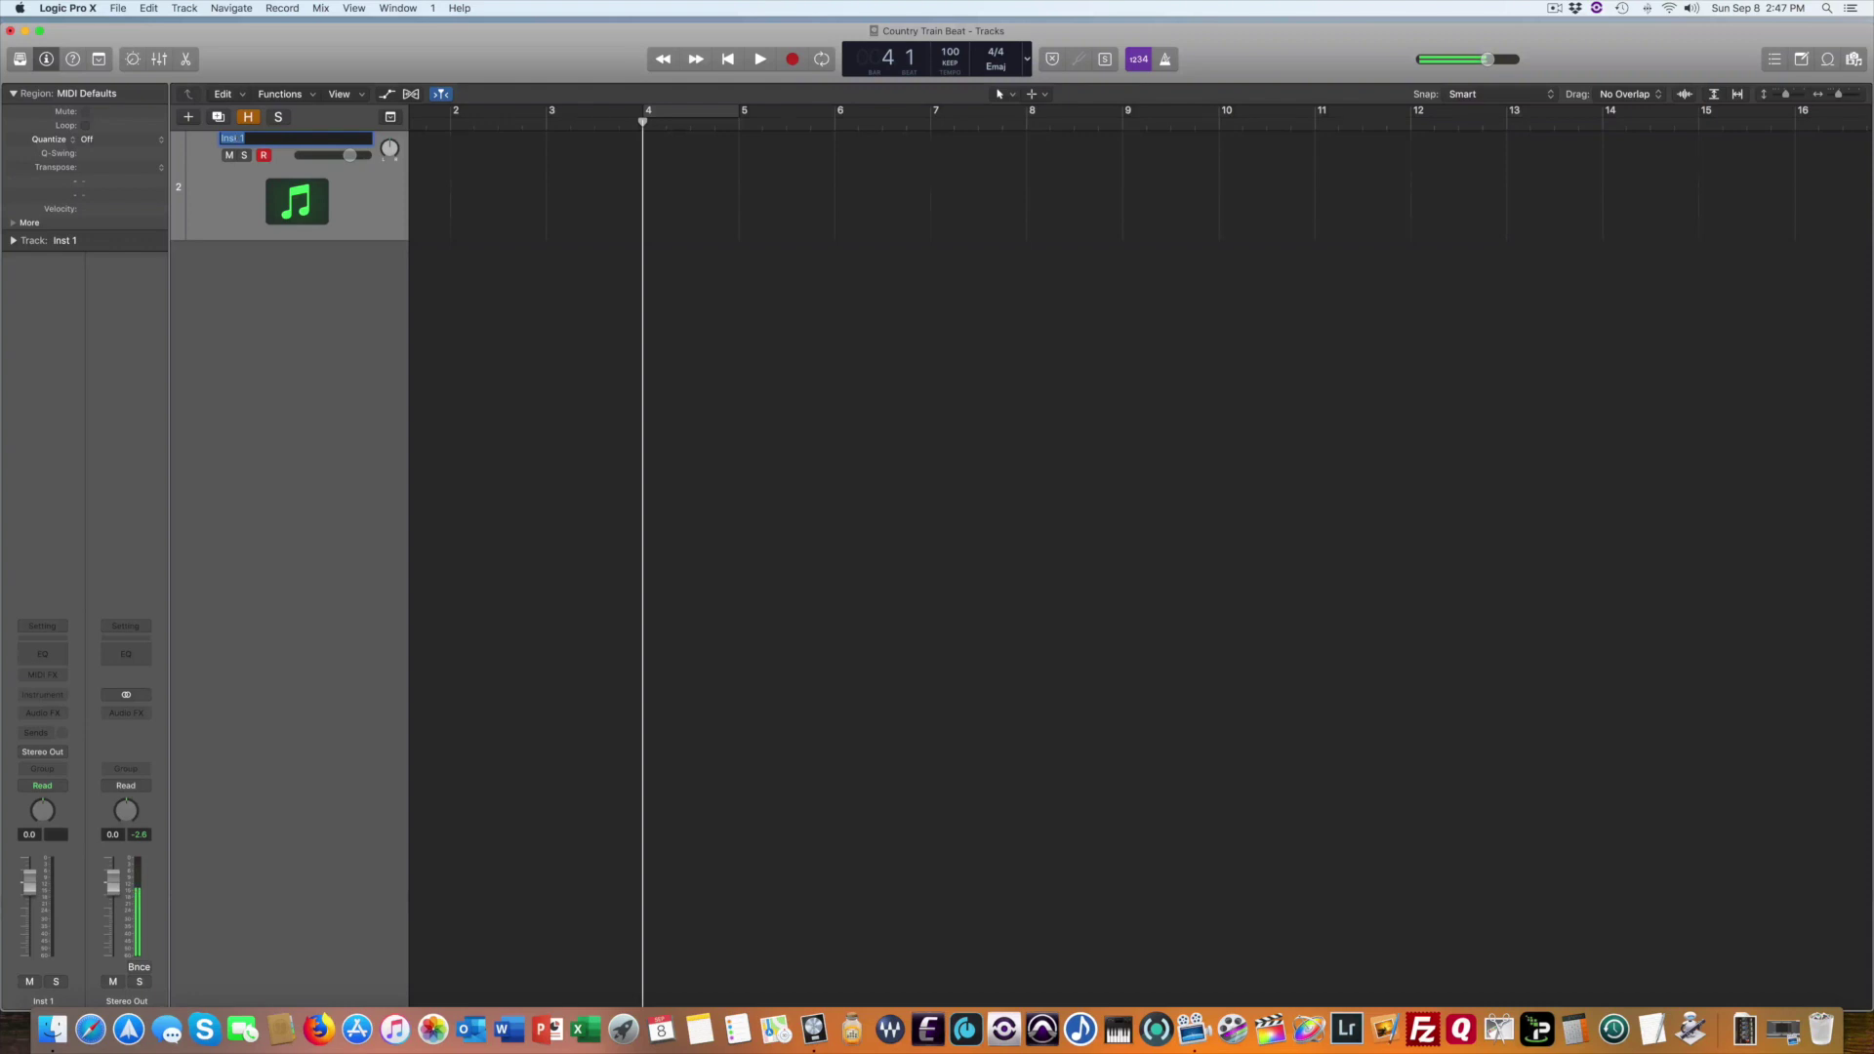
text(Drums)
key(Return)
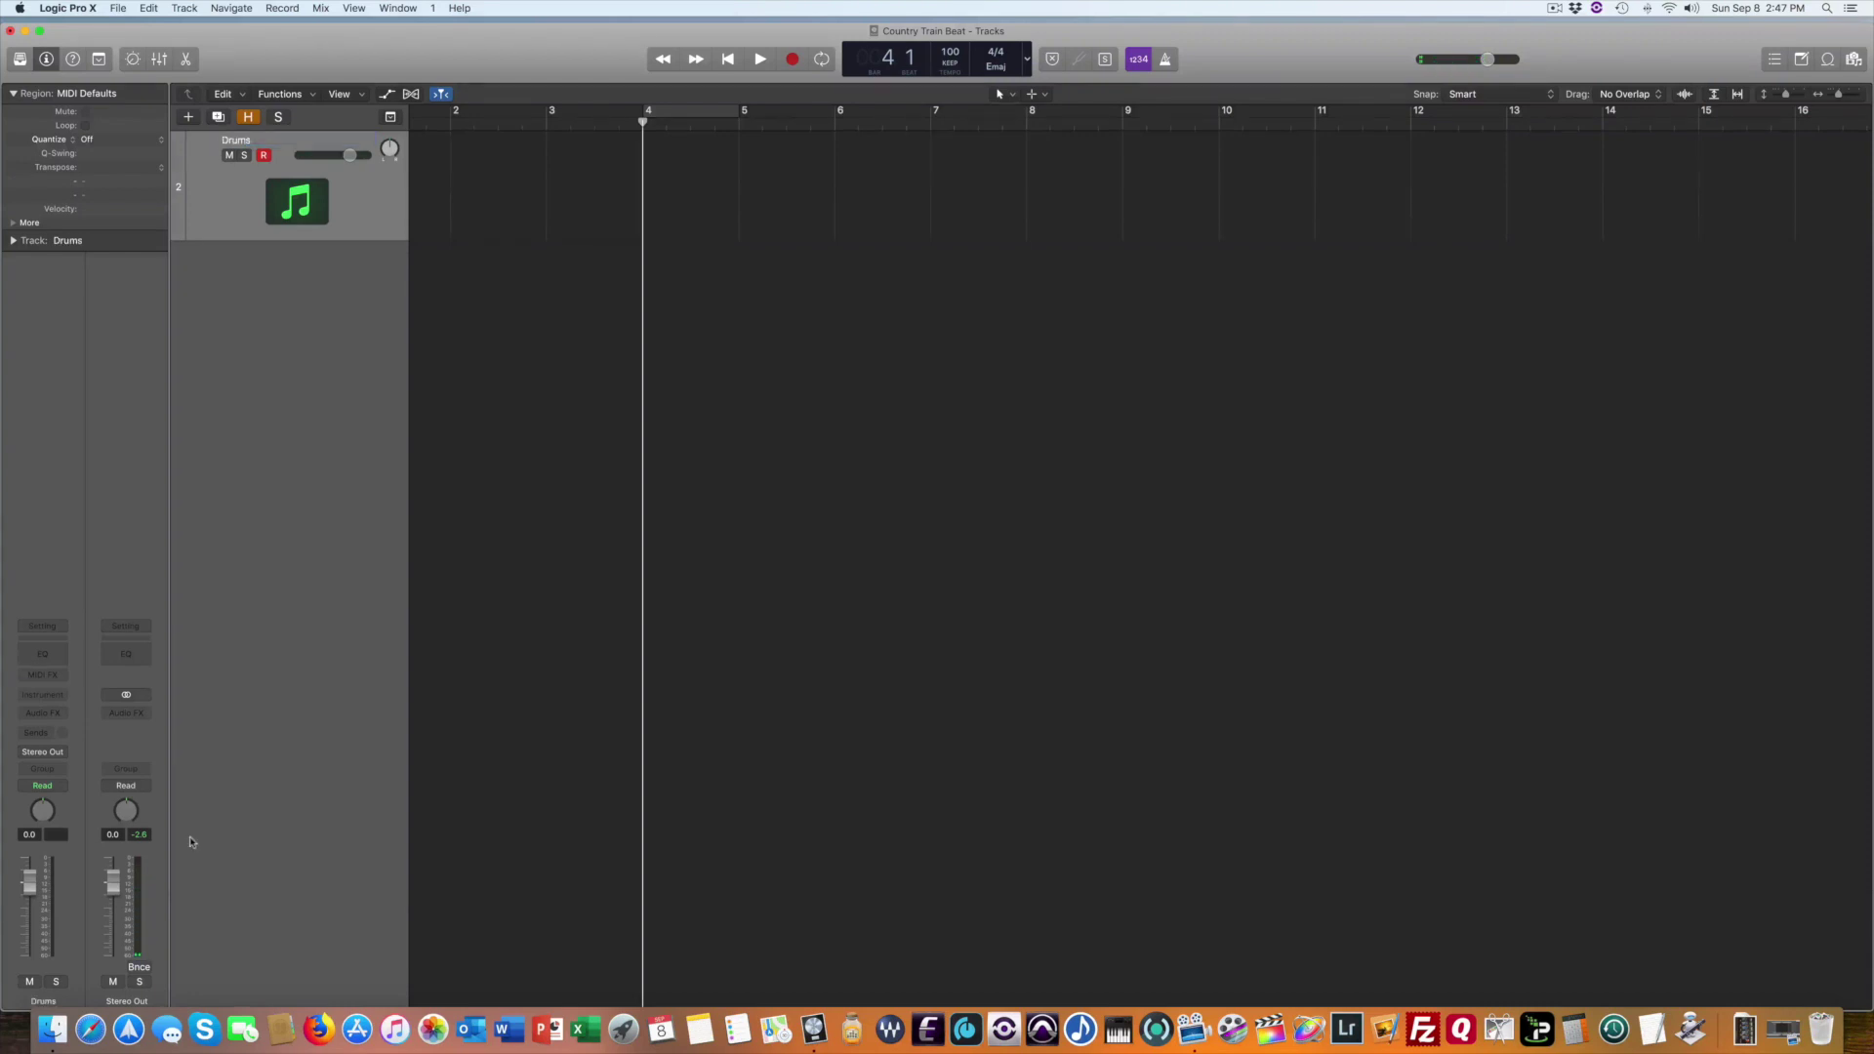
Load Drum Kit Designer as the Drums track's instrument and choose the SoCal Kit preset
click(39, 695)
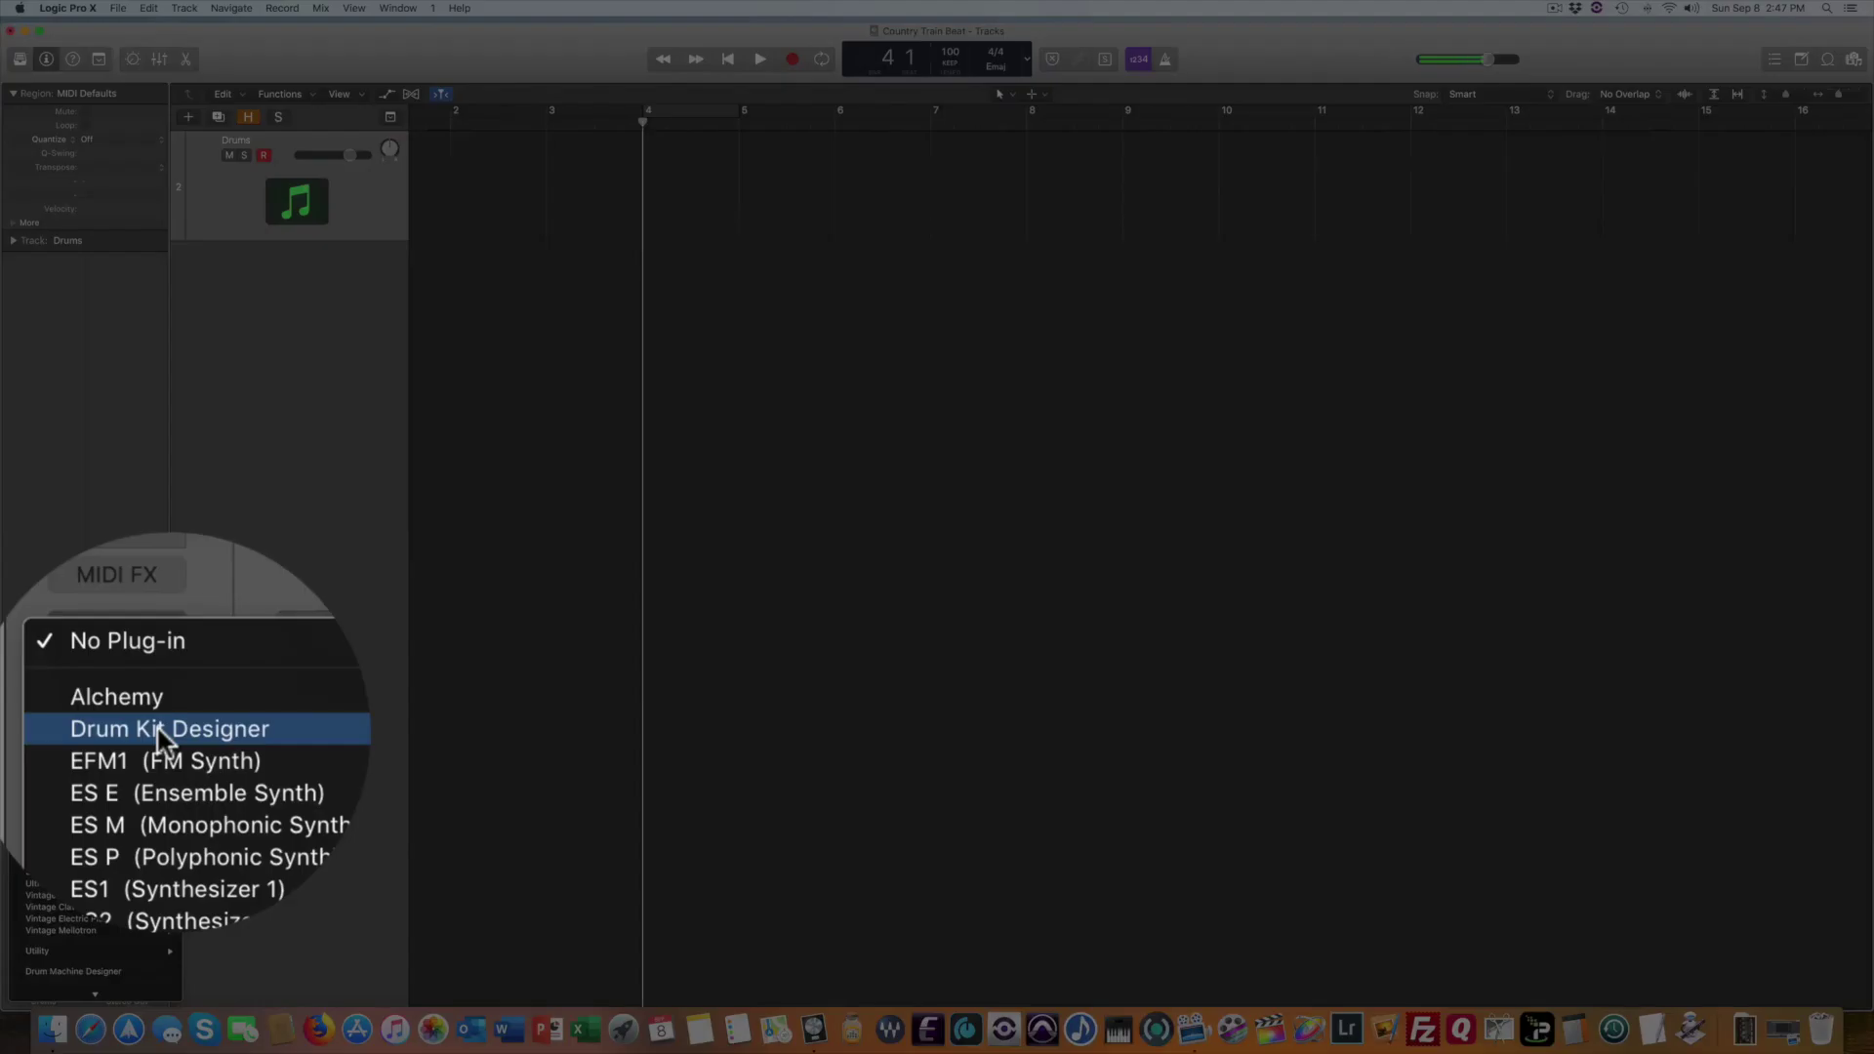
click(203, 725)
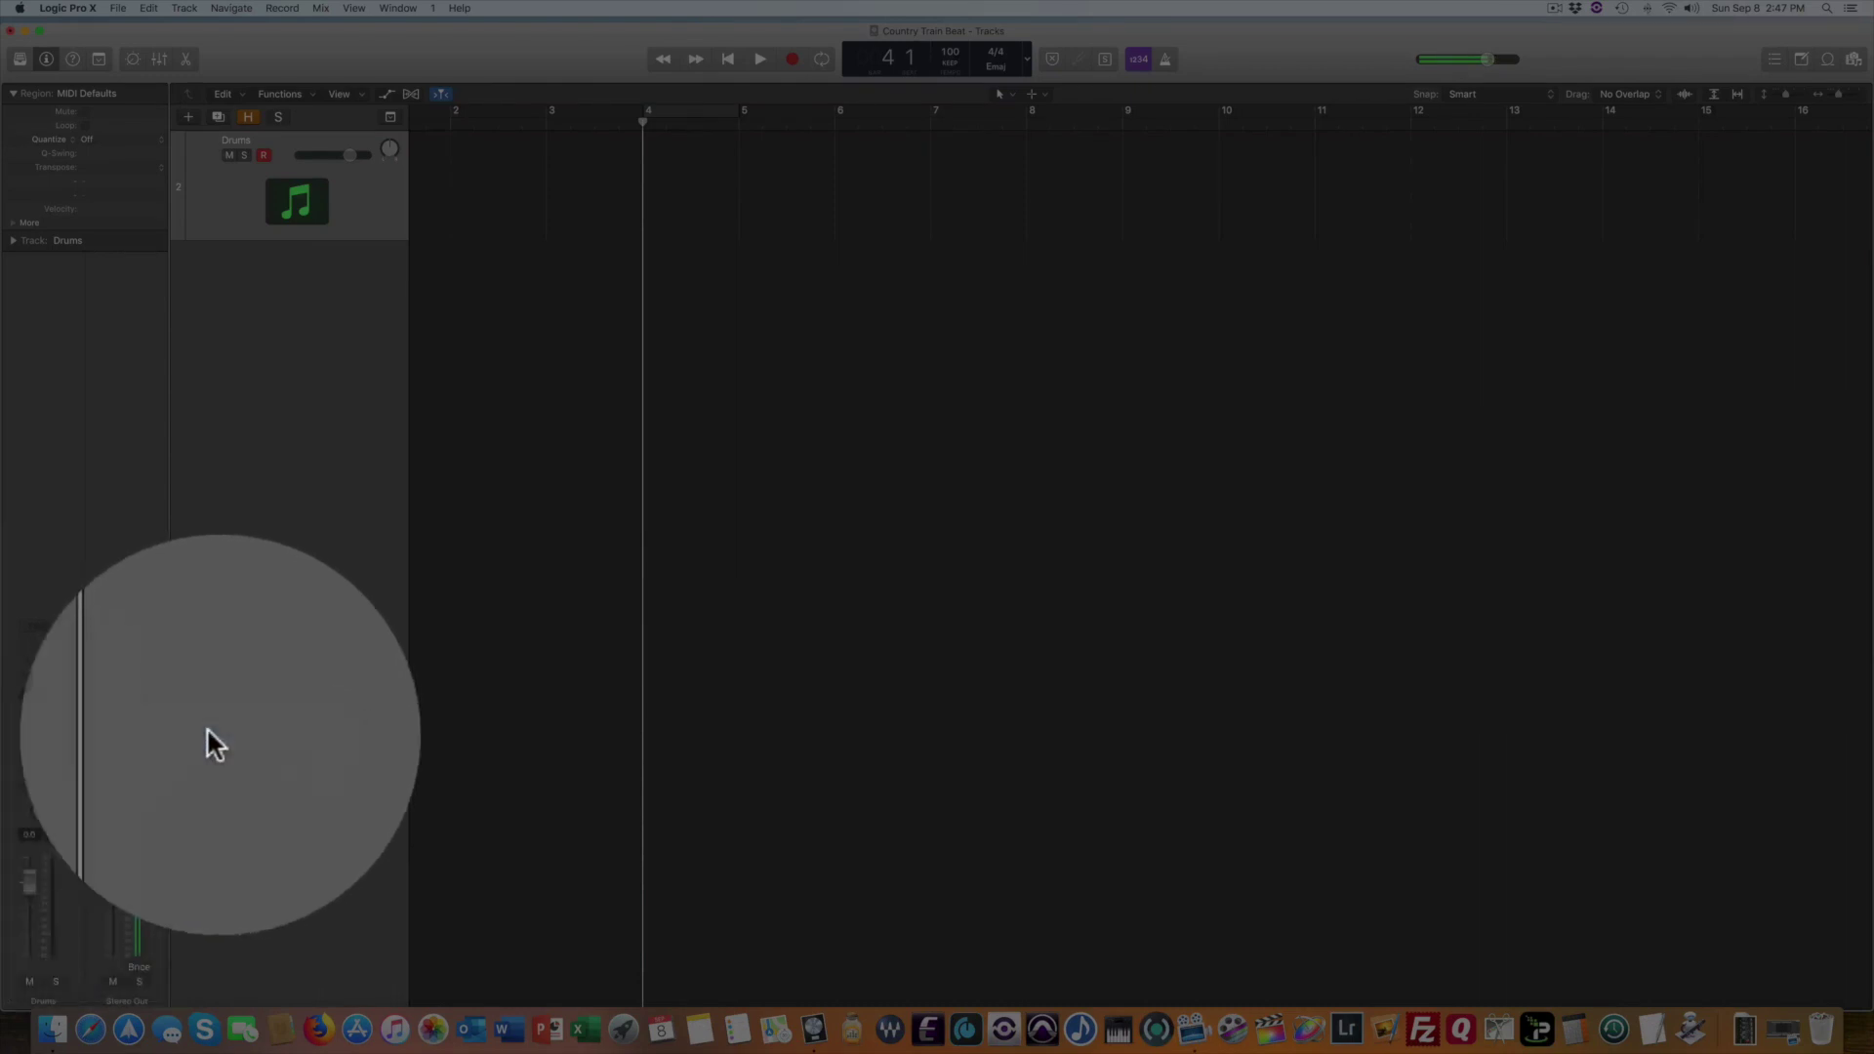
click(161, 60)
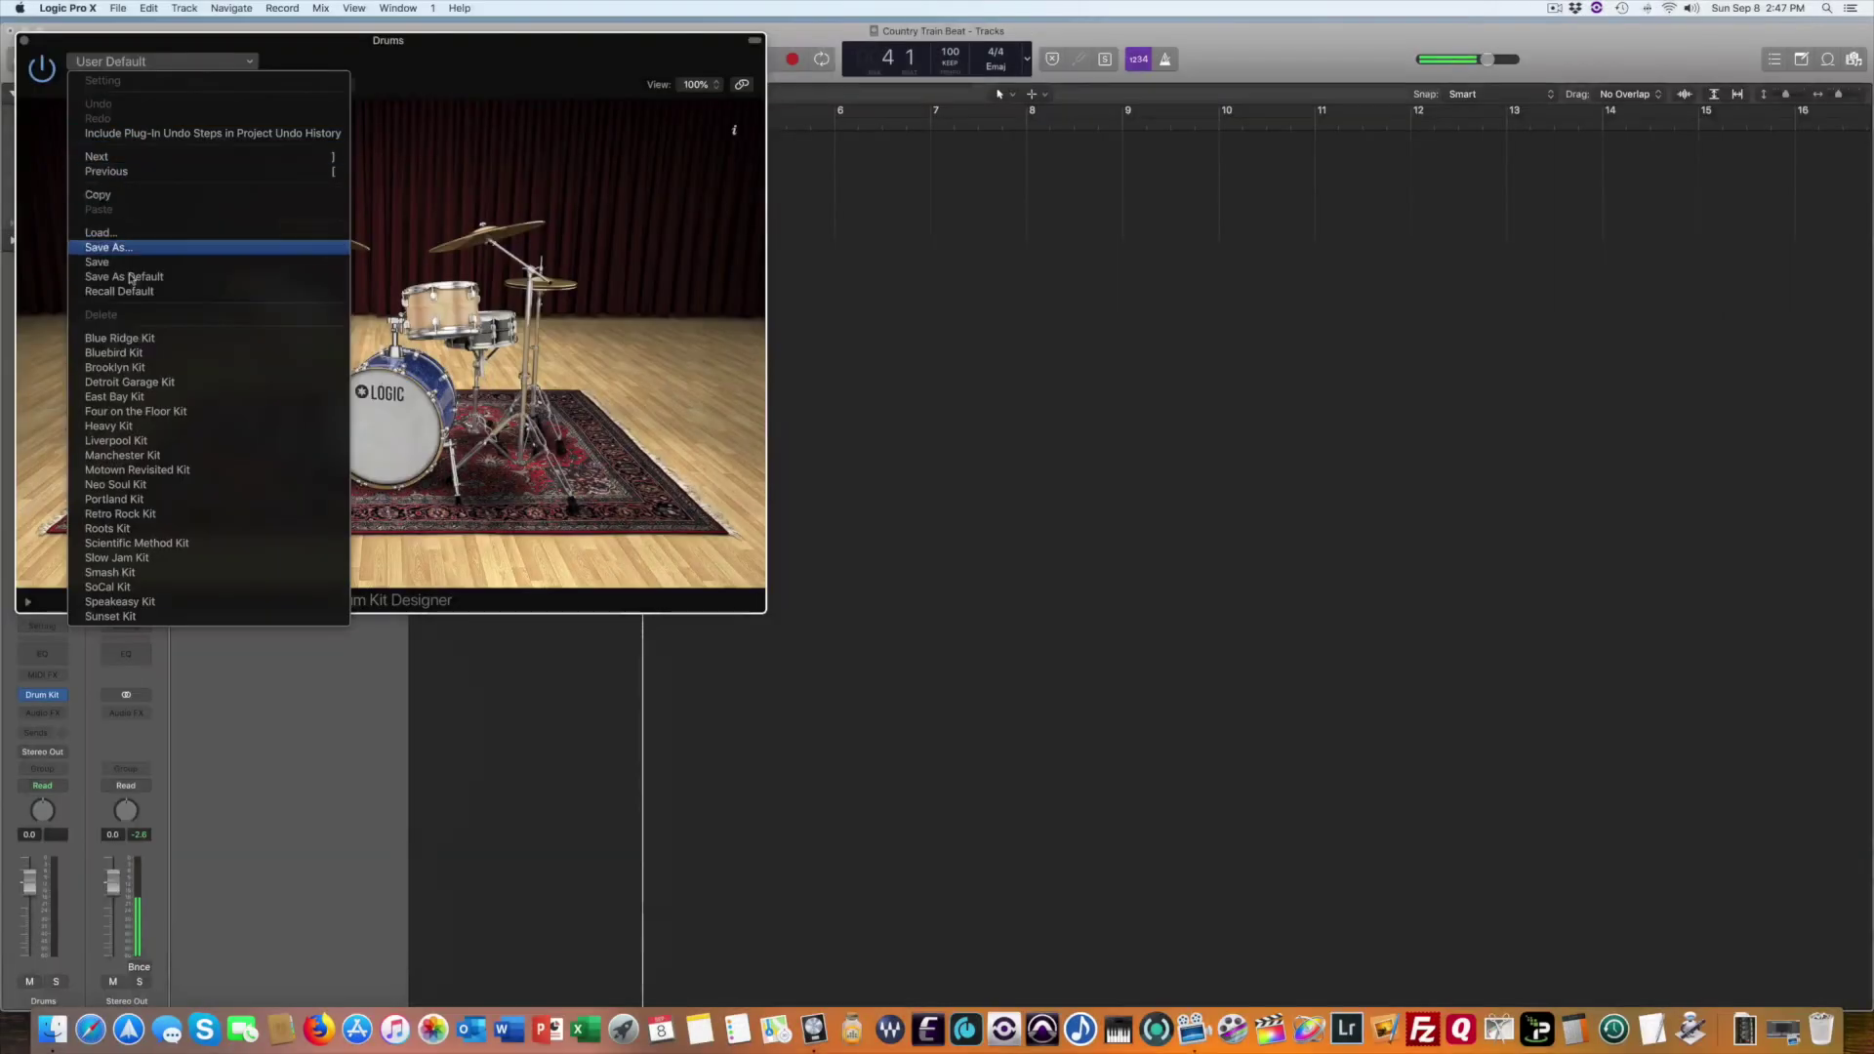
click(128, 589)
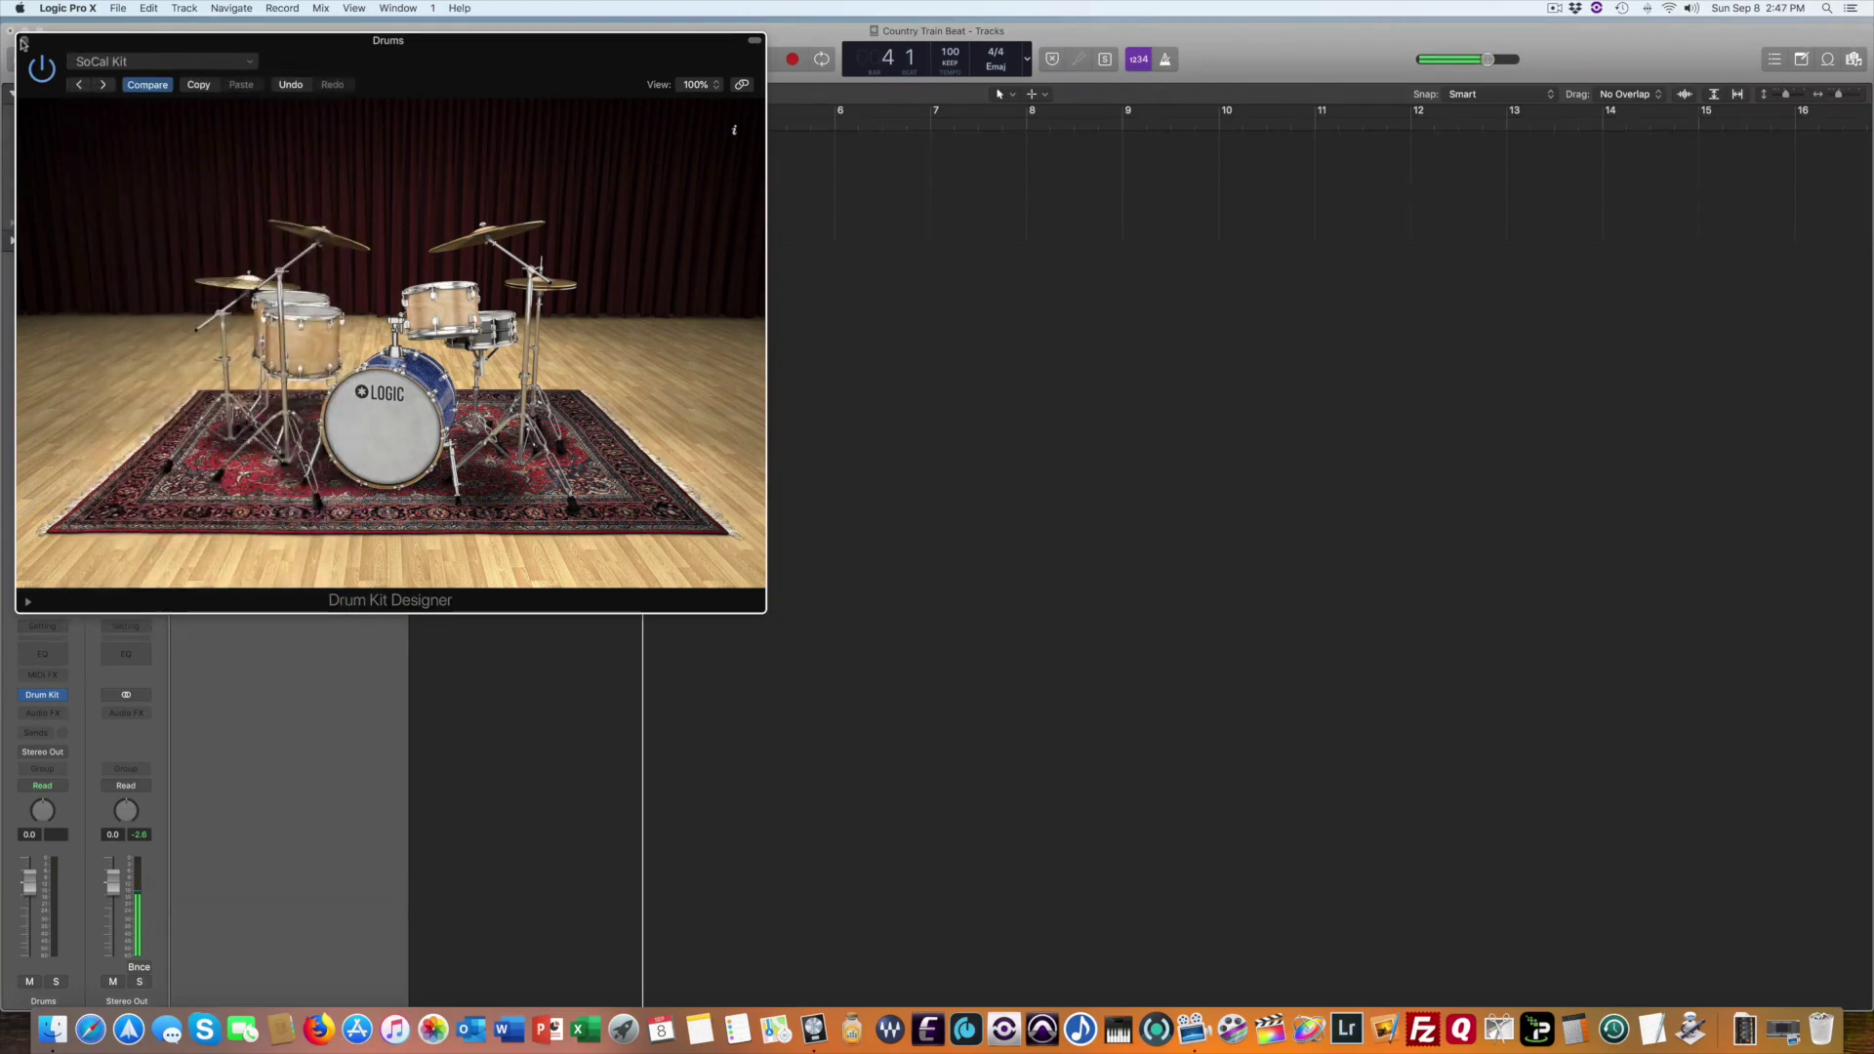
click(21, 42)
Draw an empty one-bar MIDI region at bar 4 on the Drums track and show its drum notes in the Piano Roll
key(t)
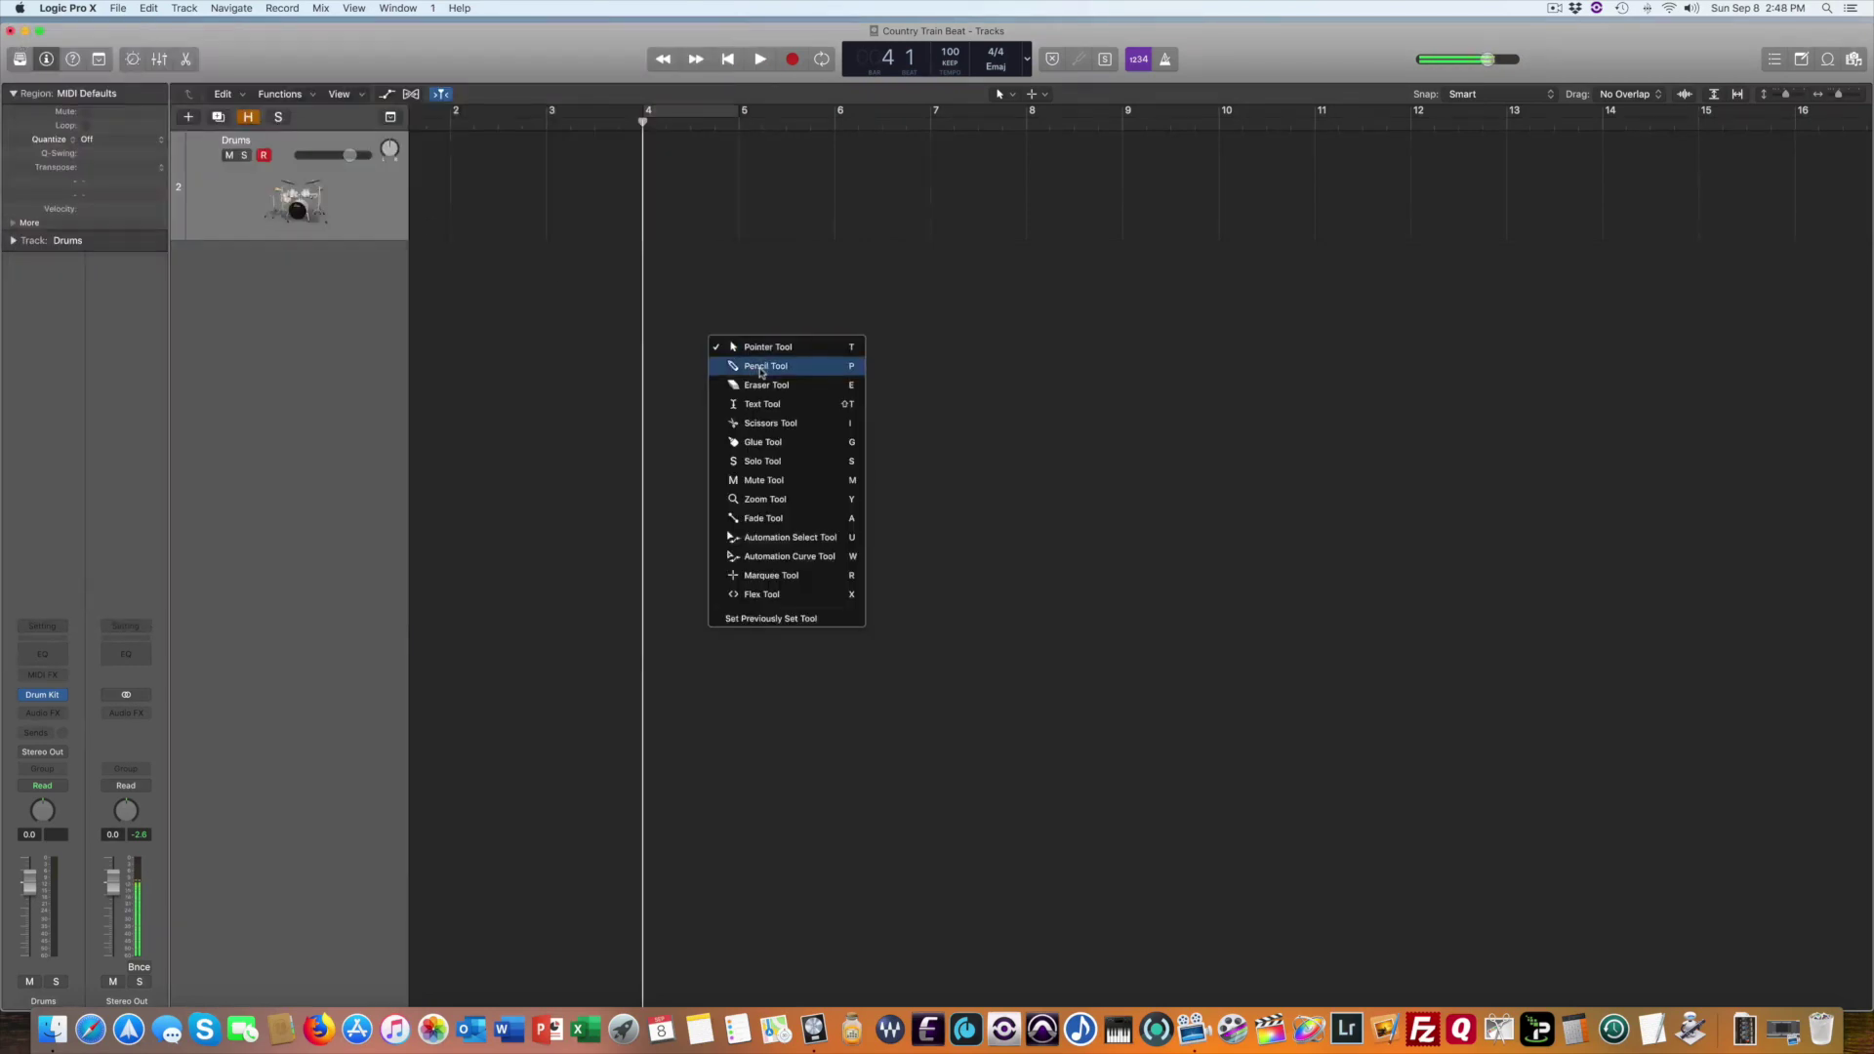
click(762, 367)
click(688, 205)
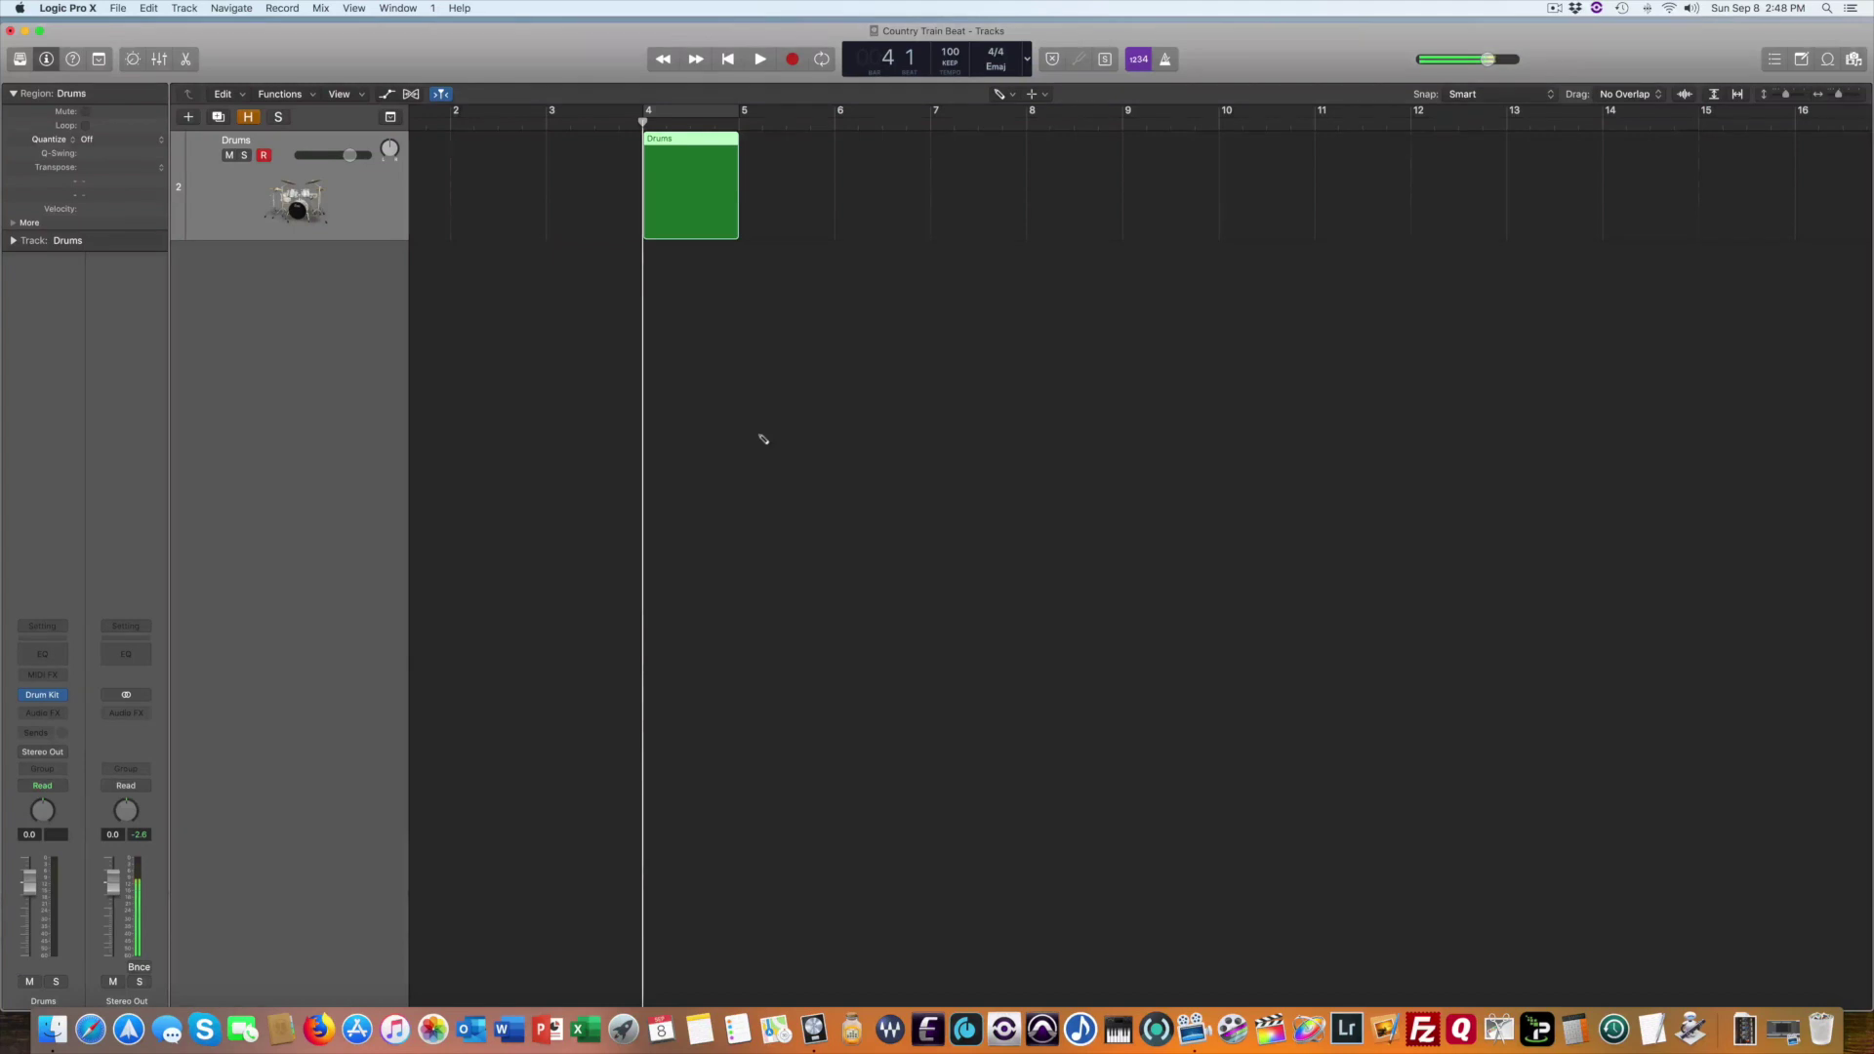
key(p)
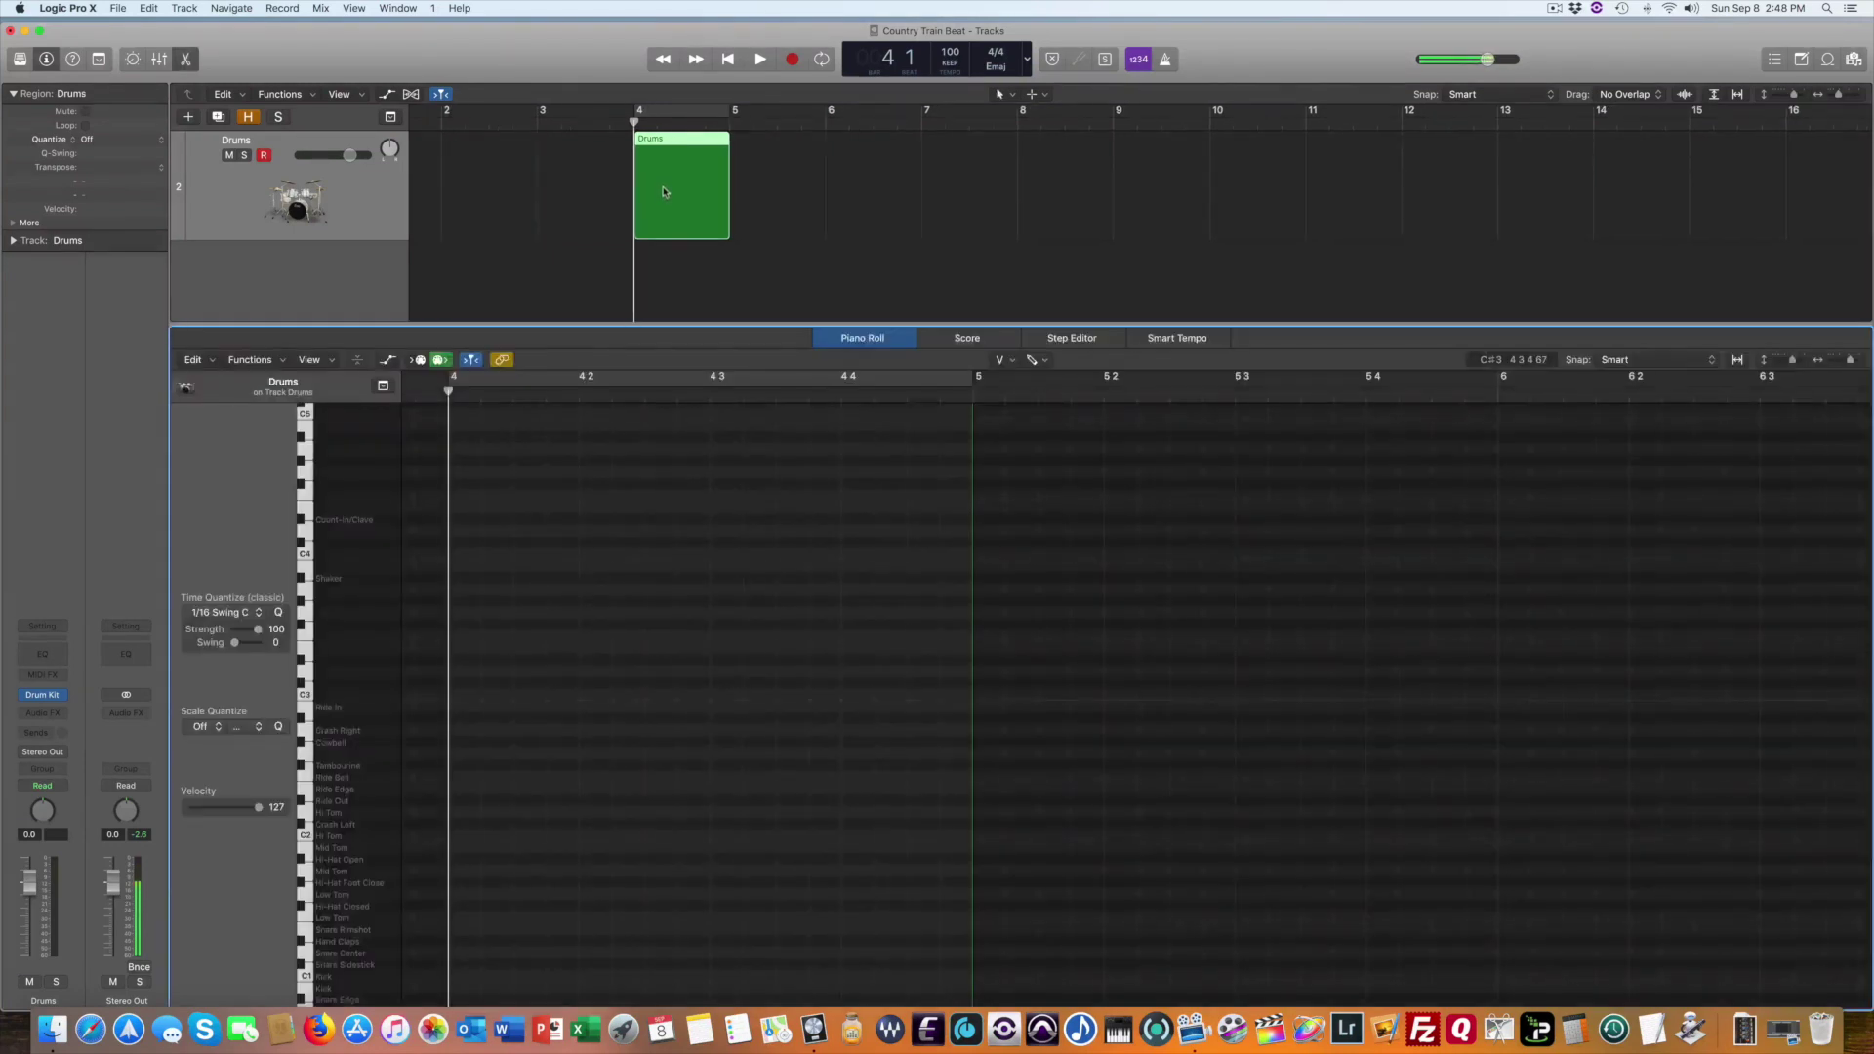
scroll(482, 557, down, 5)
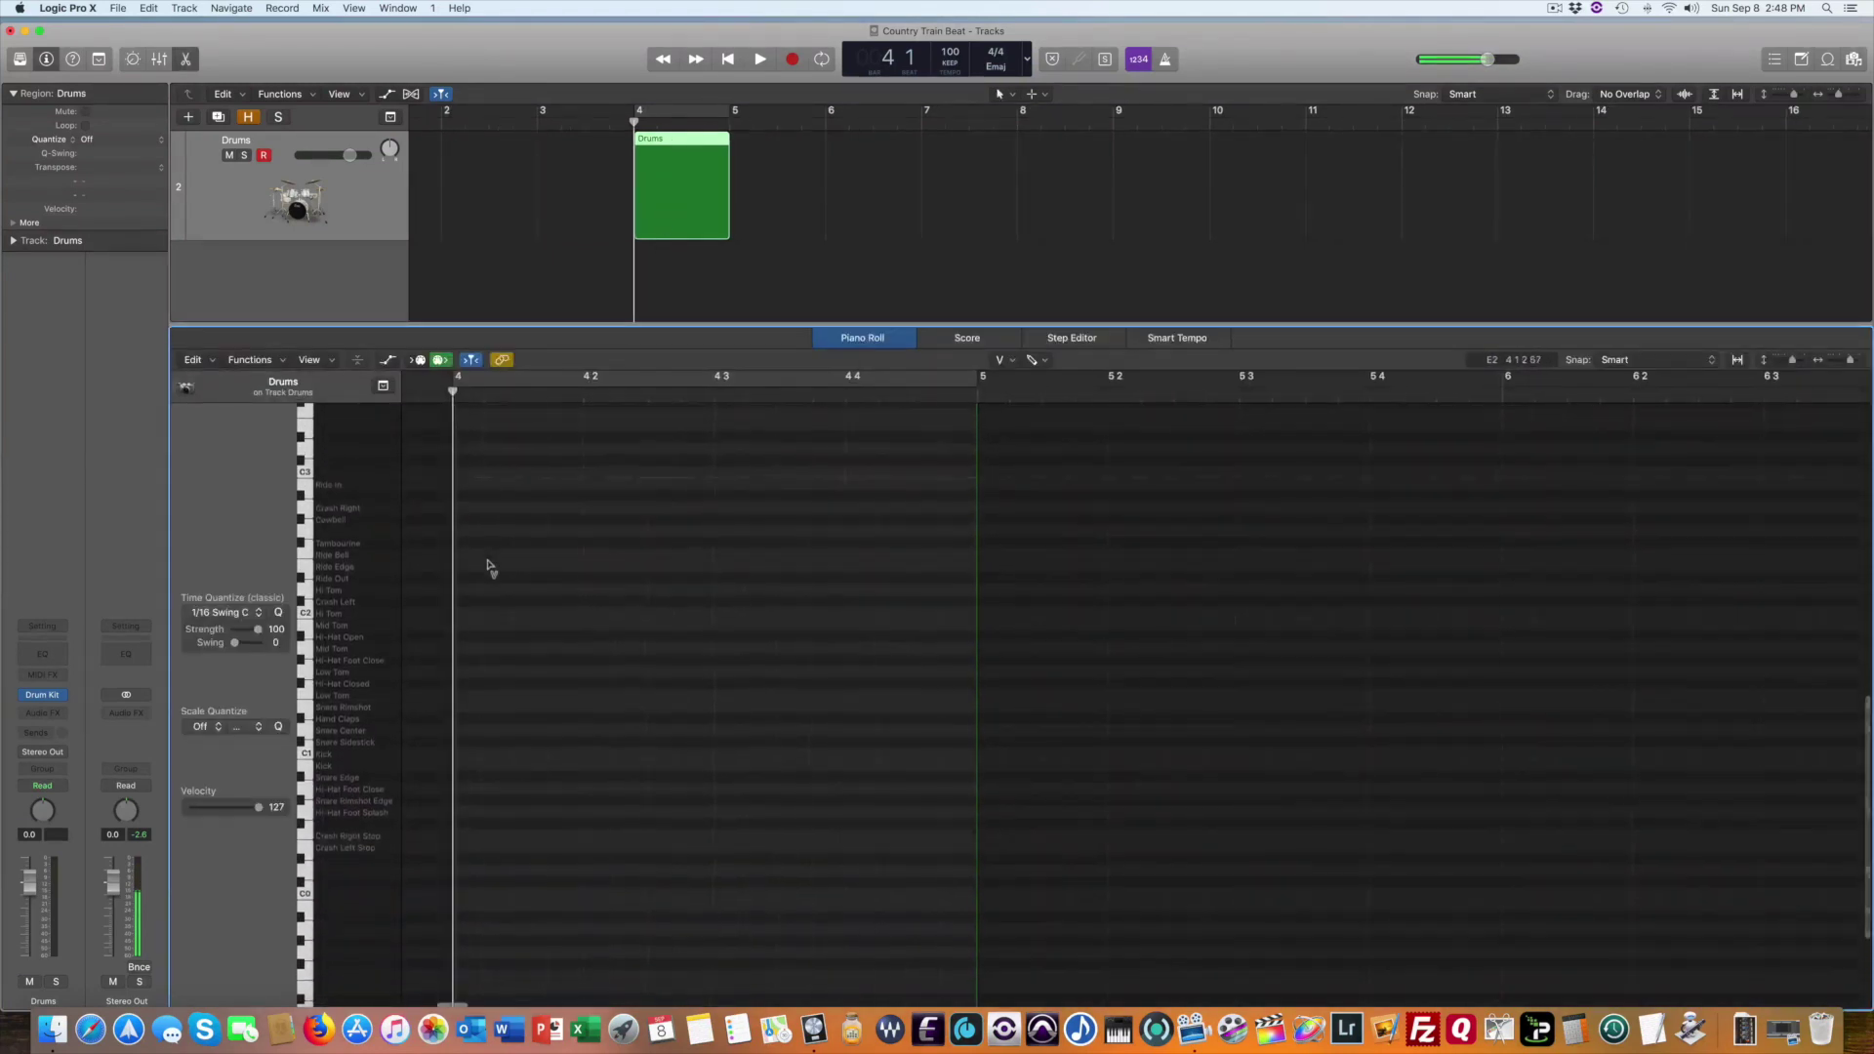
scroll(485, 564, left, 3)
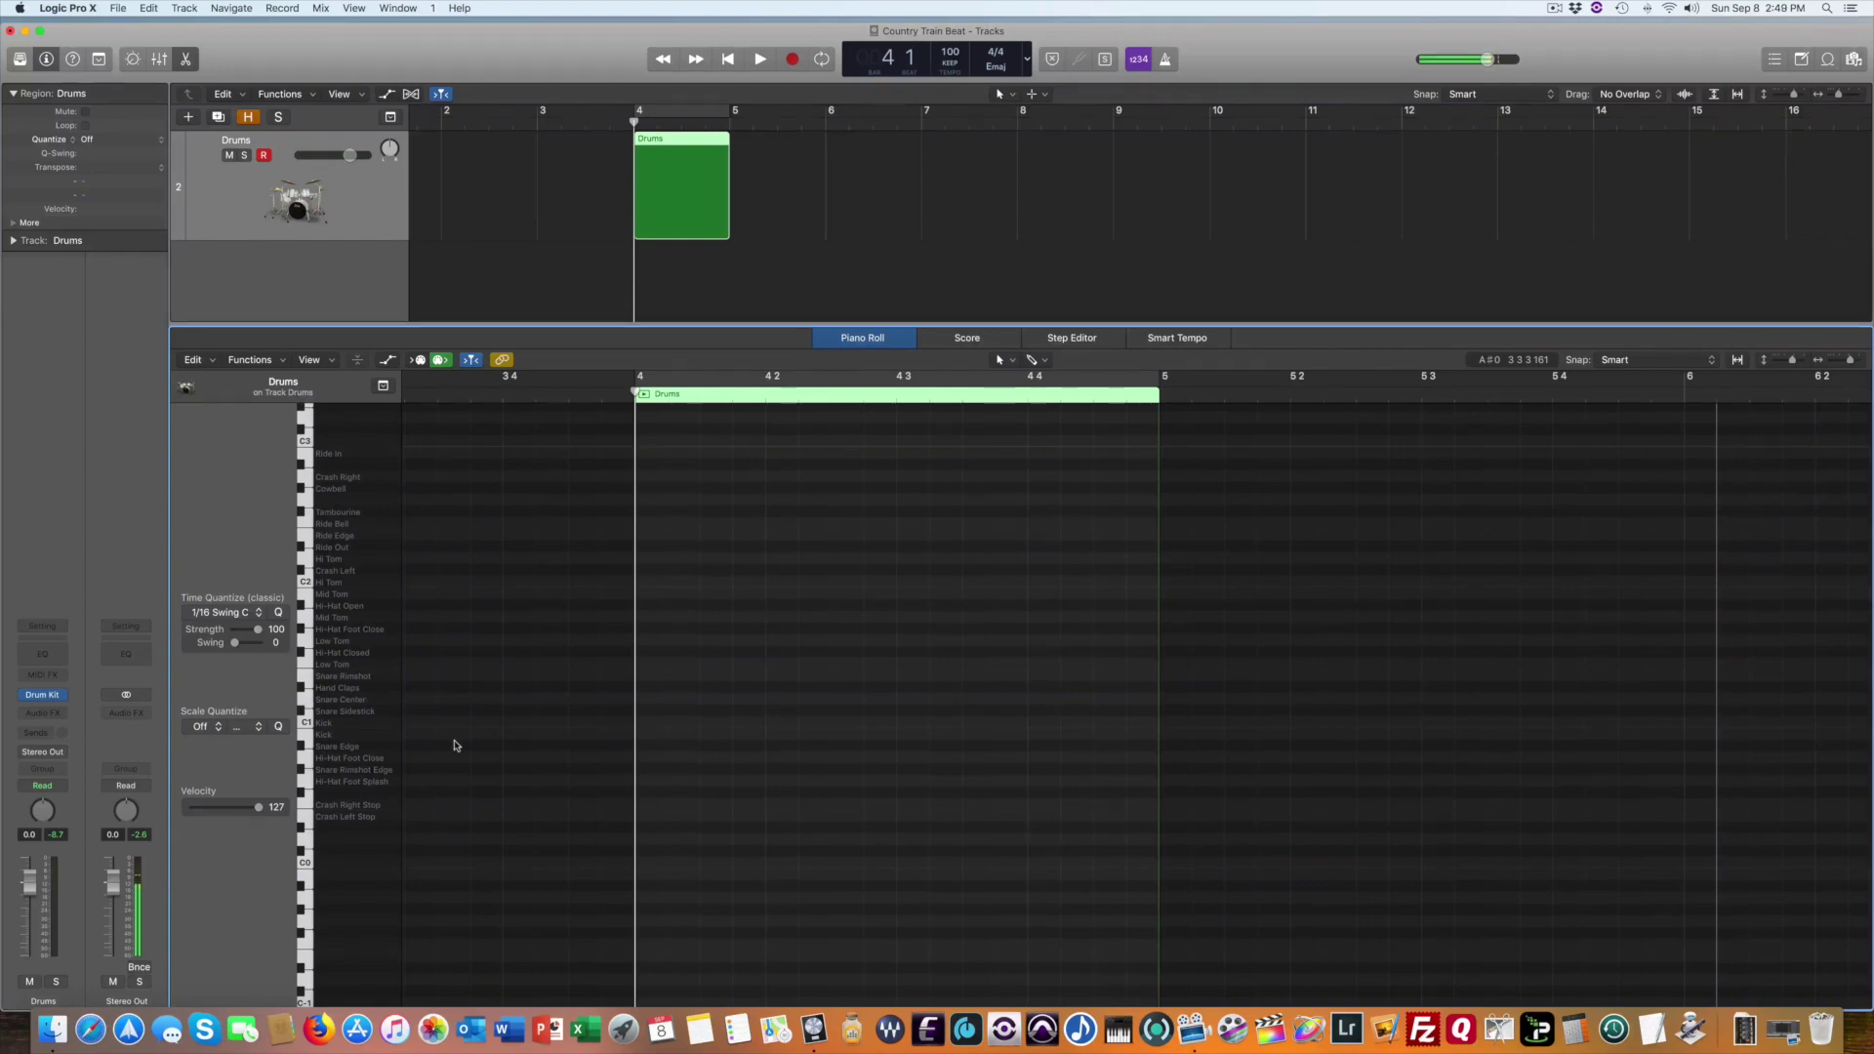
Draw Kick notes on beats 1 and 3 and Snare Rimshot notes on beats 2 and 4, and audition the region
click(335, 734)
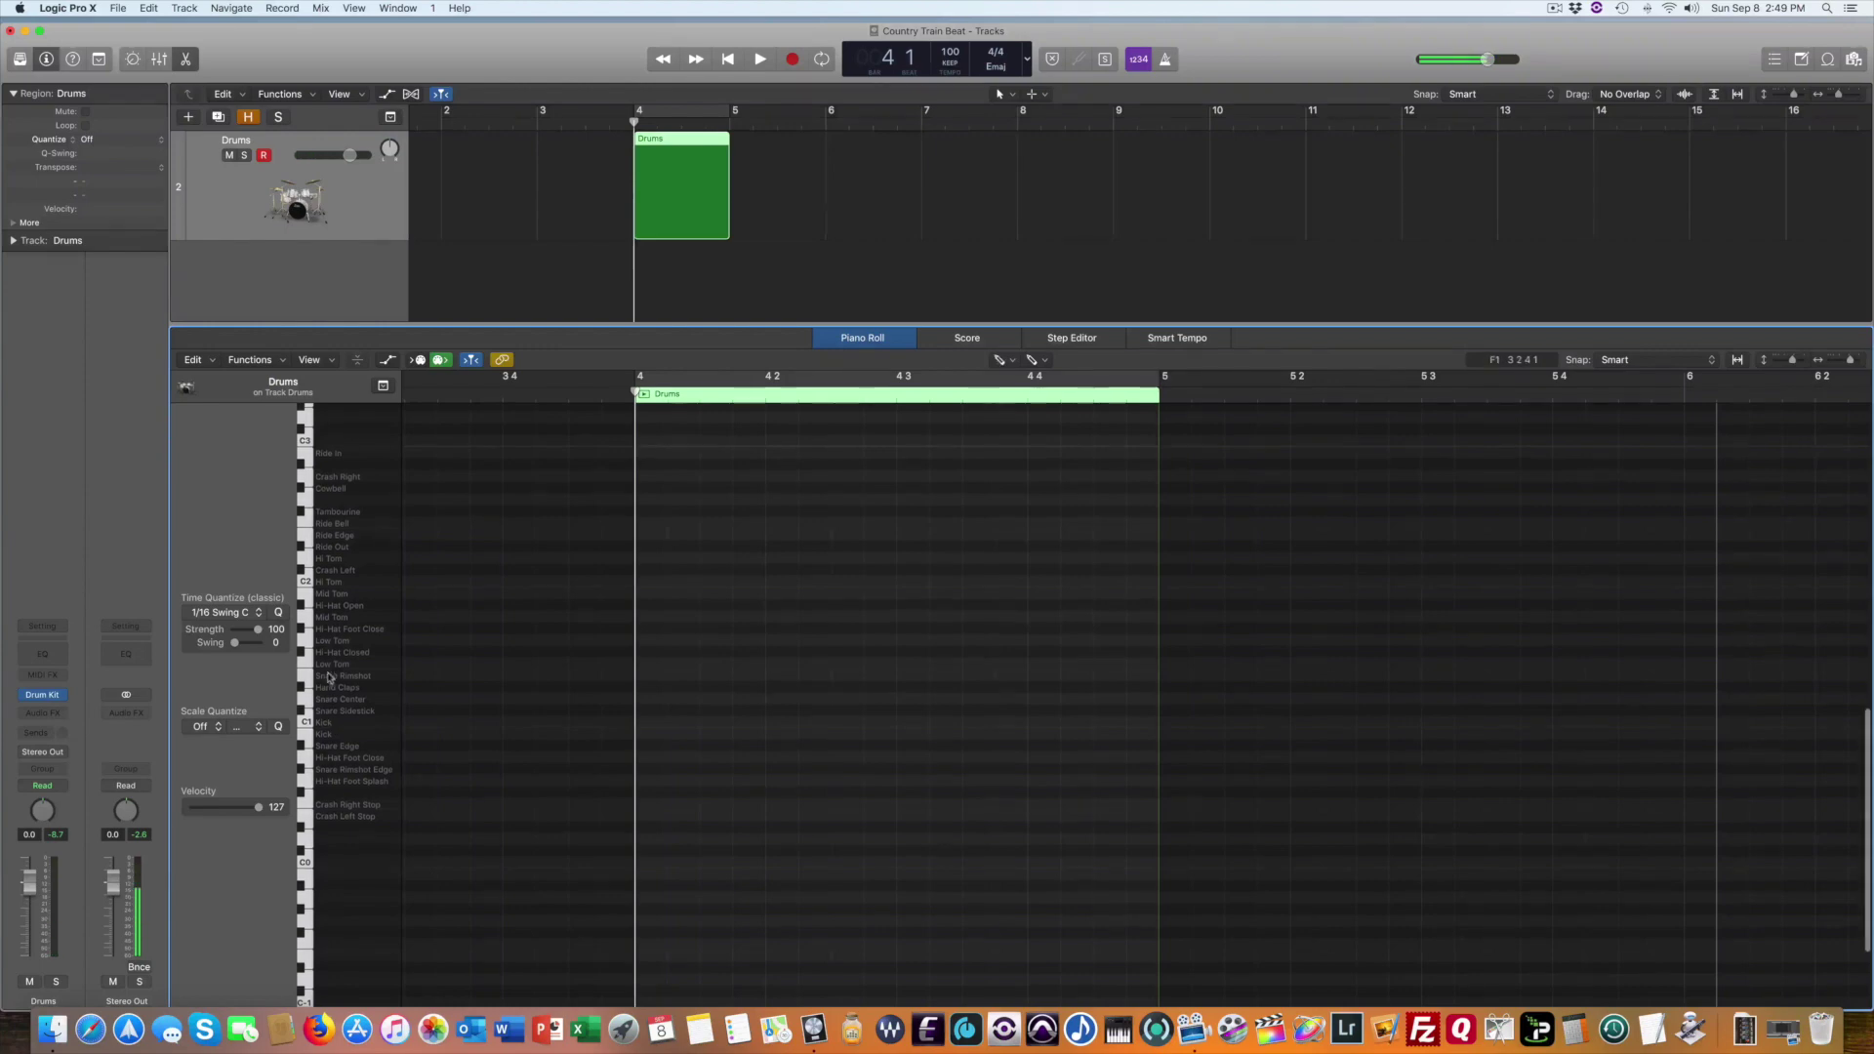
key(super)
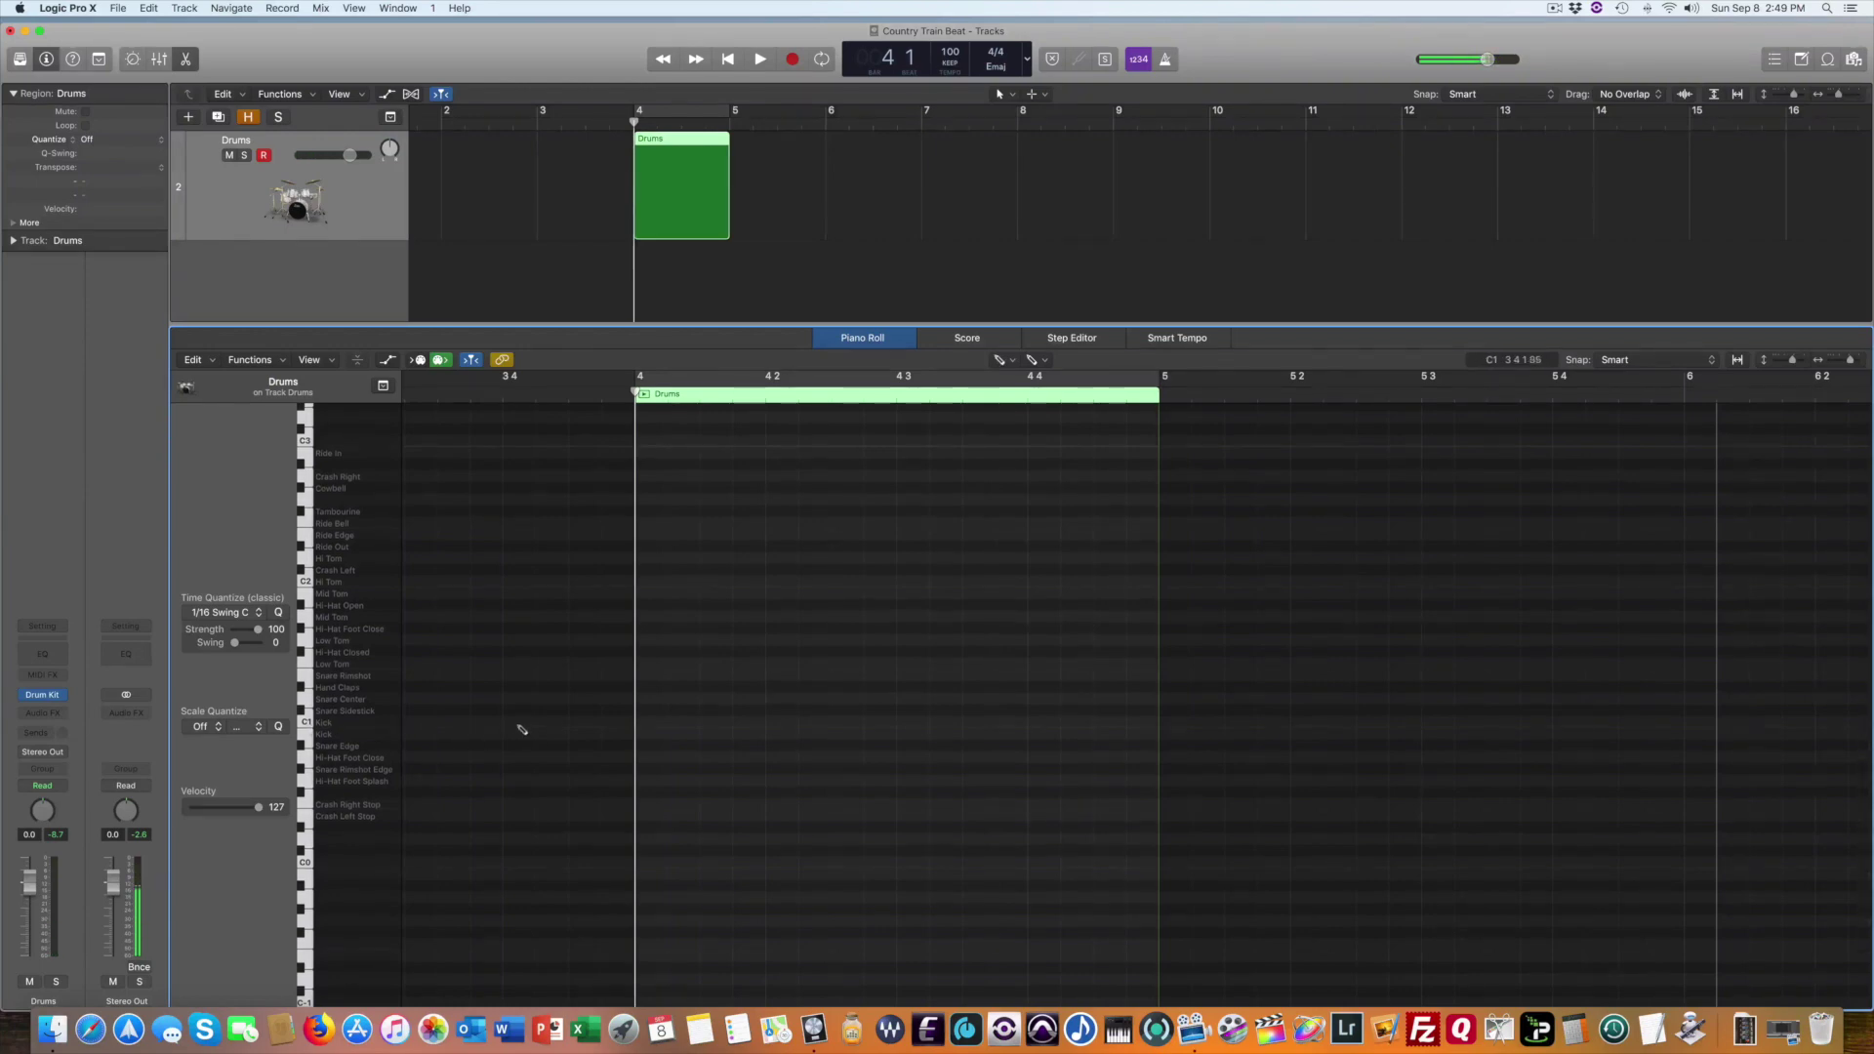
click(644, 723)
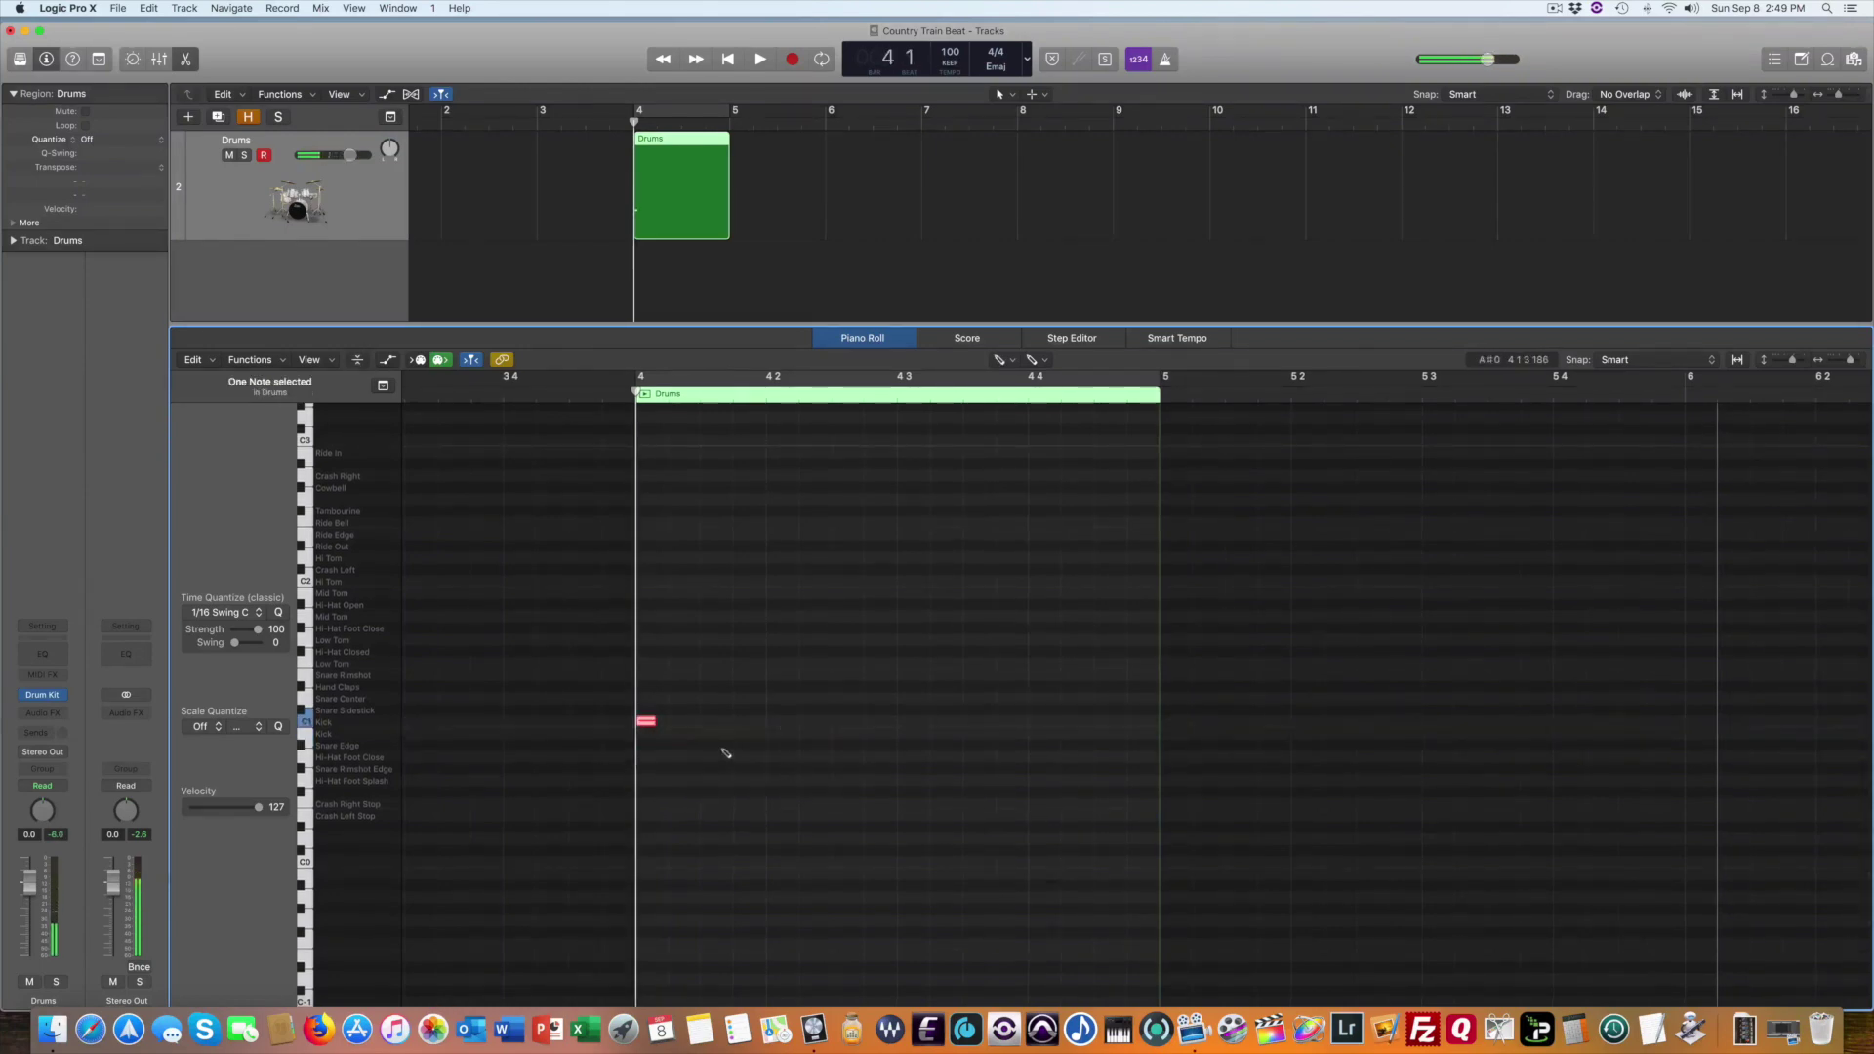
click(904, 723)
click(777, 674)
click(1039, 675)
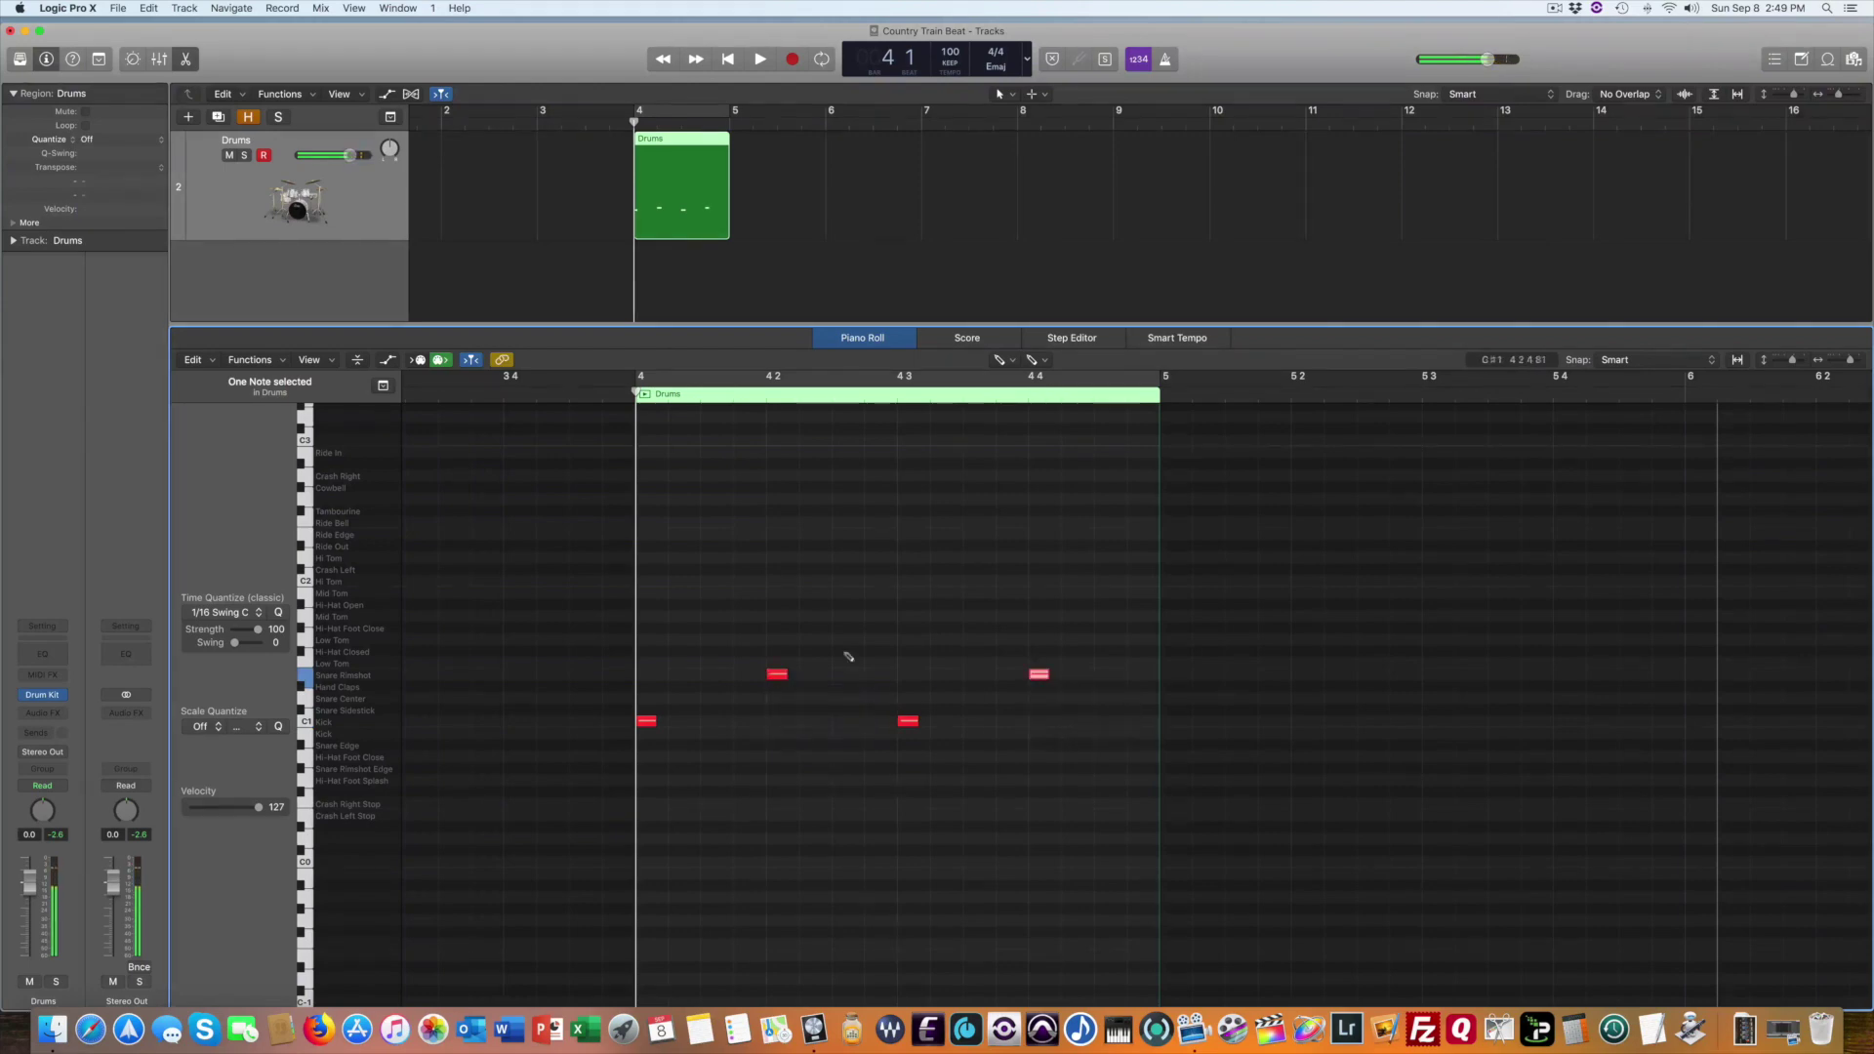
click(642, 395)
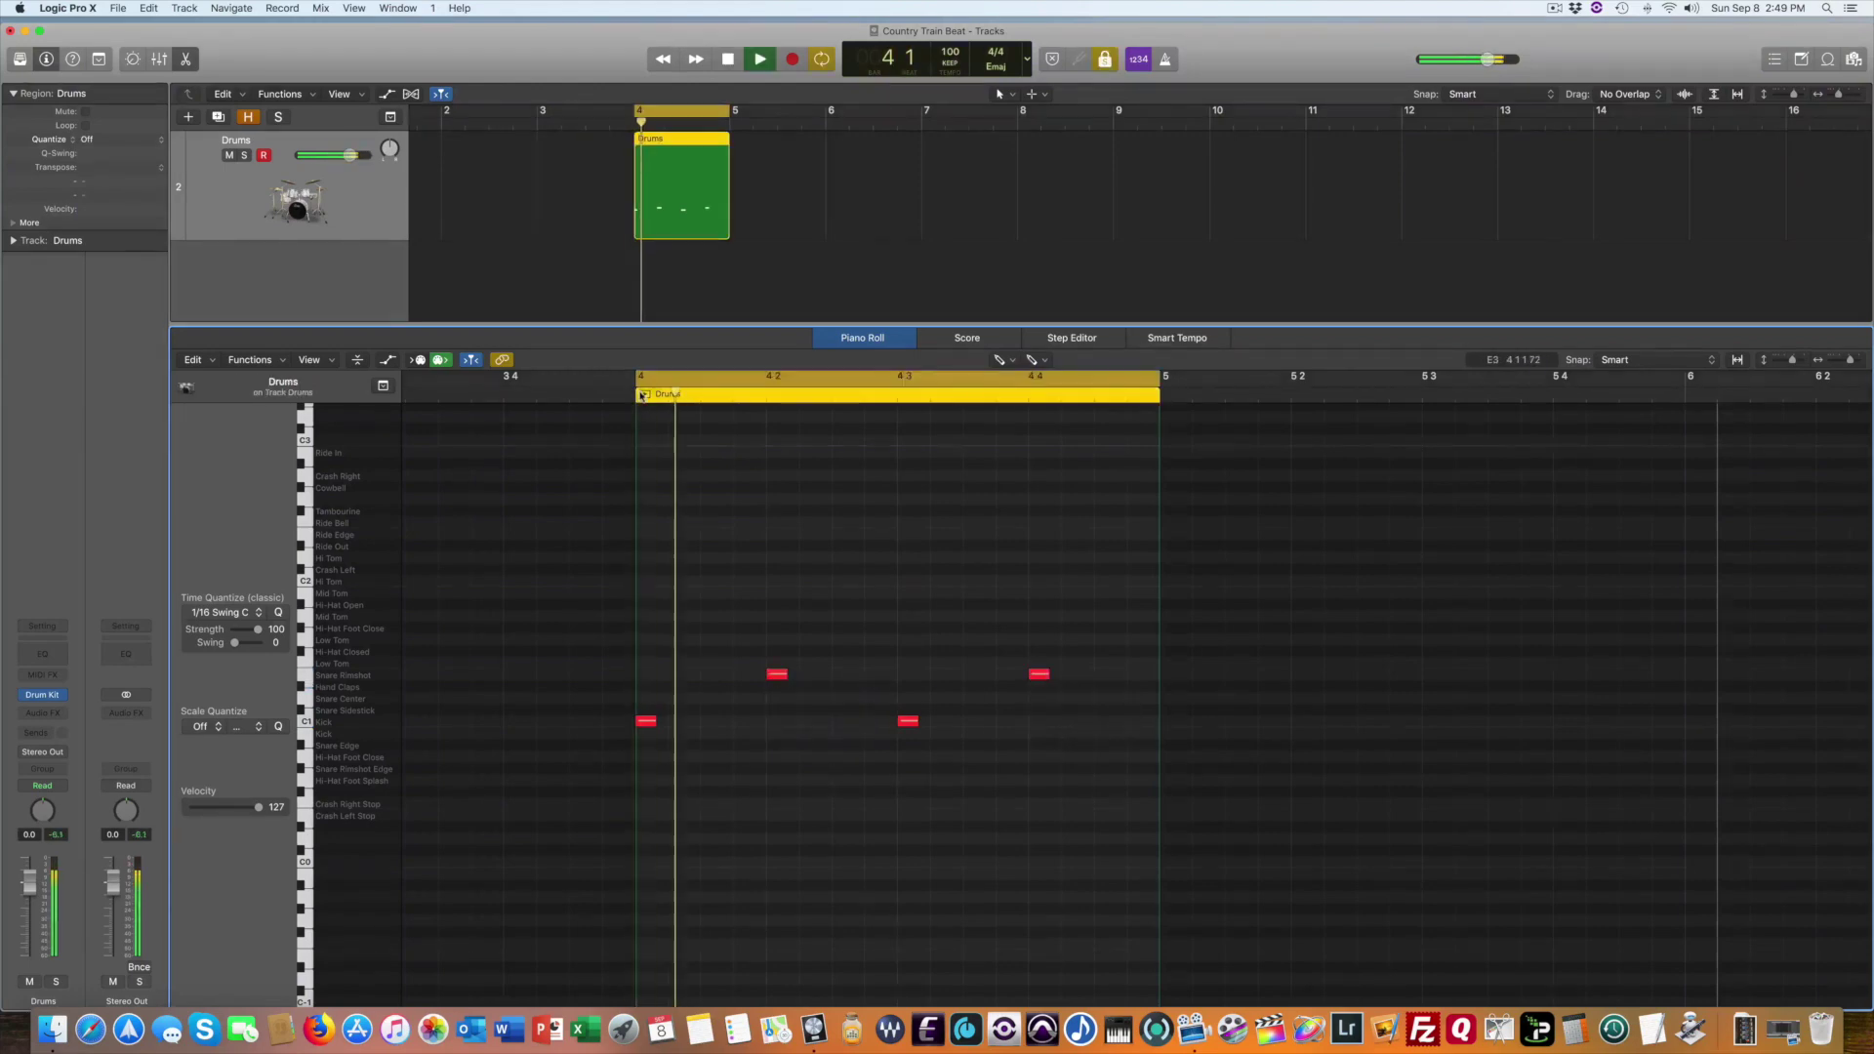
click(642, 395)
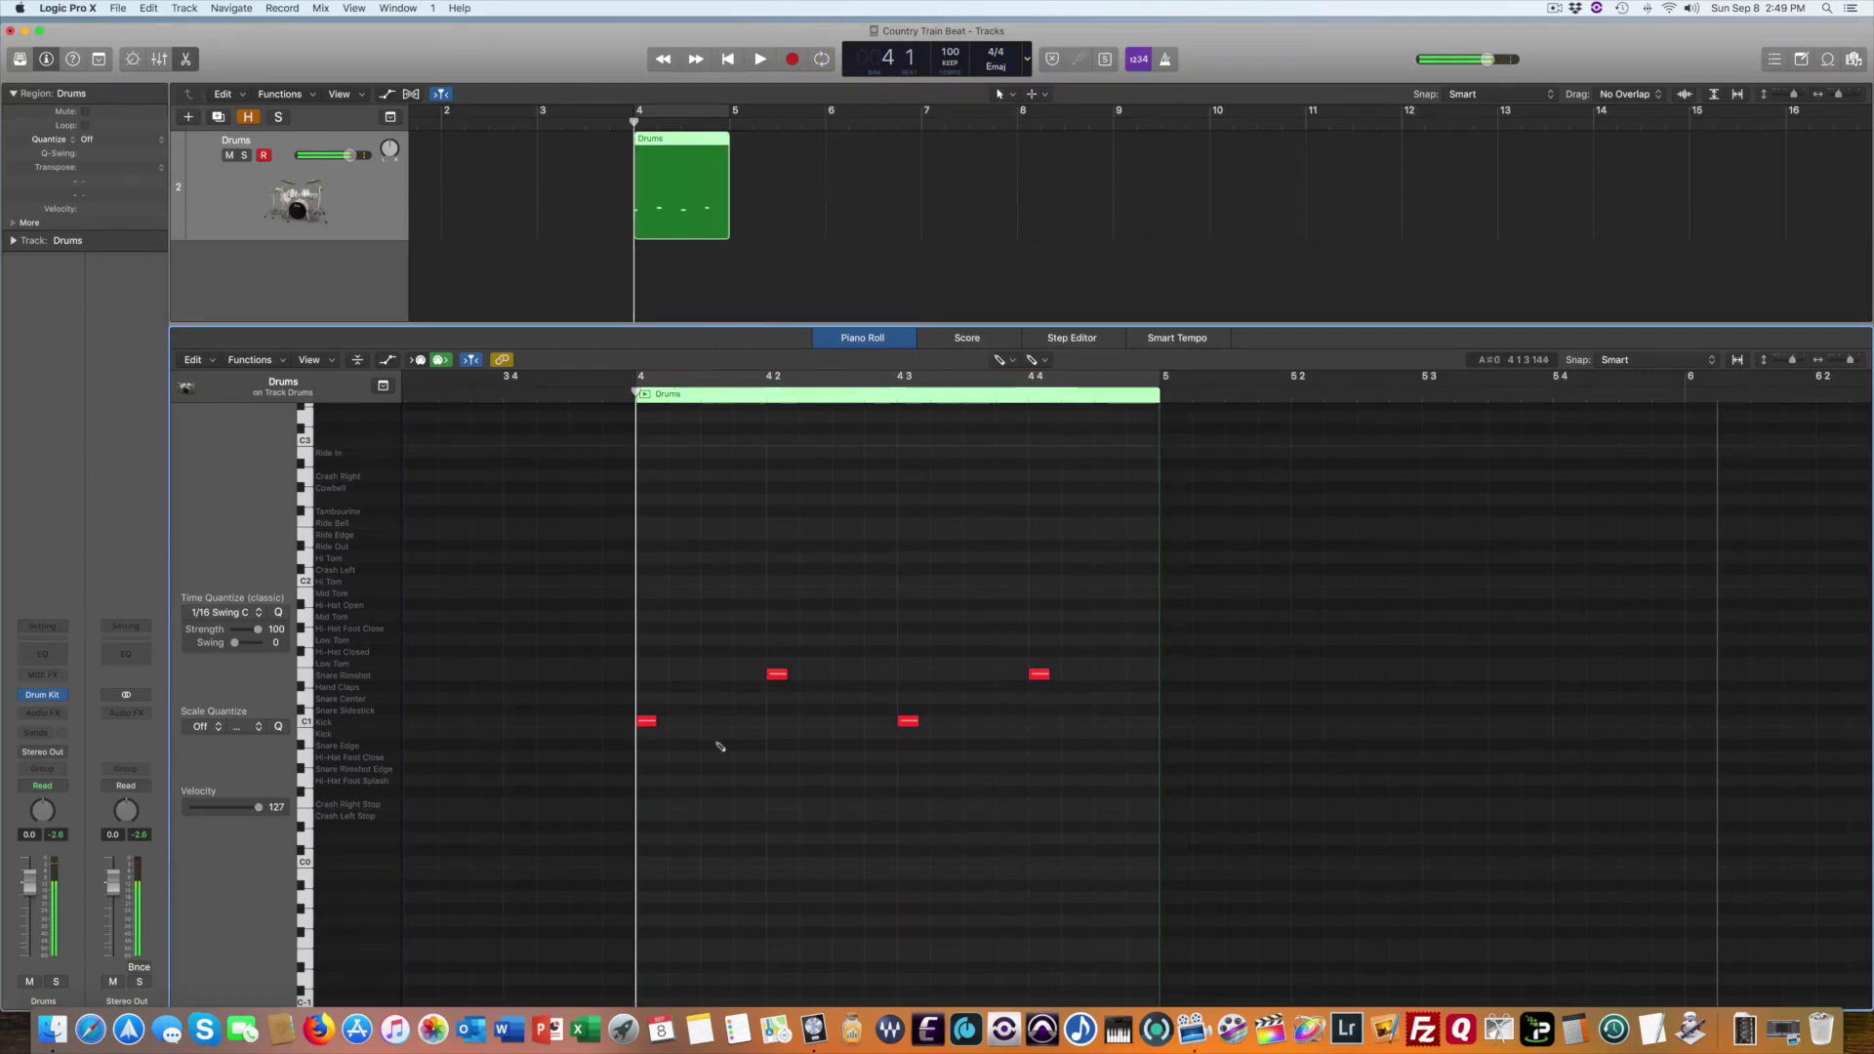
Copy the kick note to beats 2 and 4 of the bar with the Pointer tool, and audition the region in a loop
key(t)
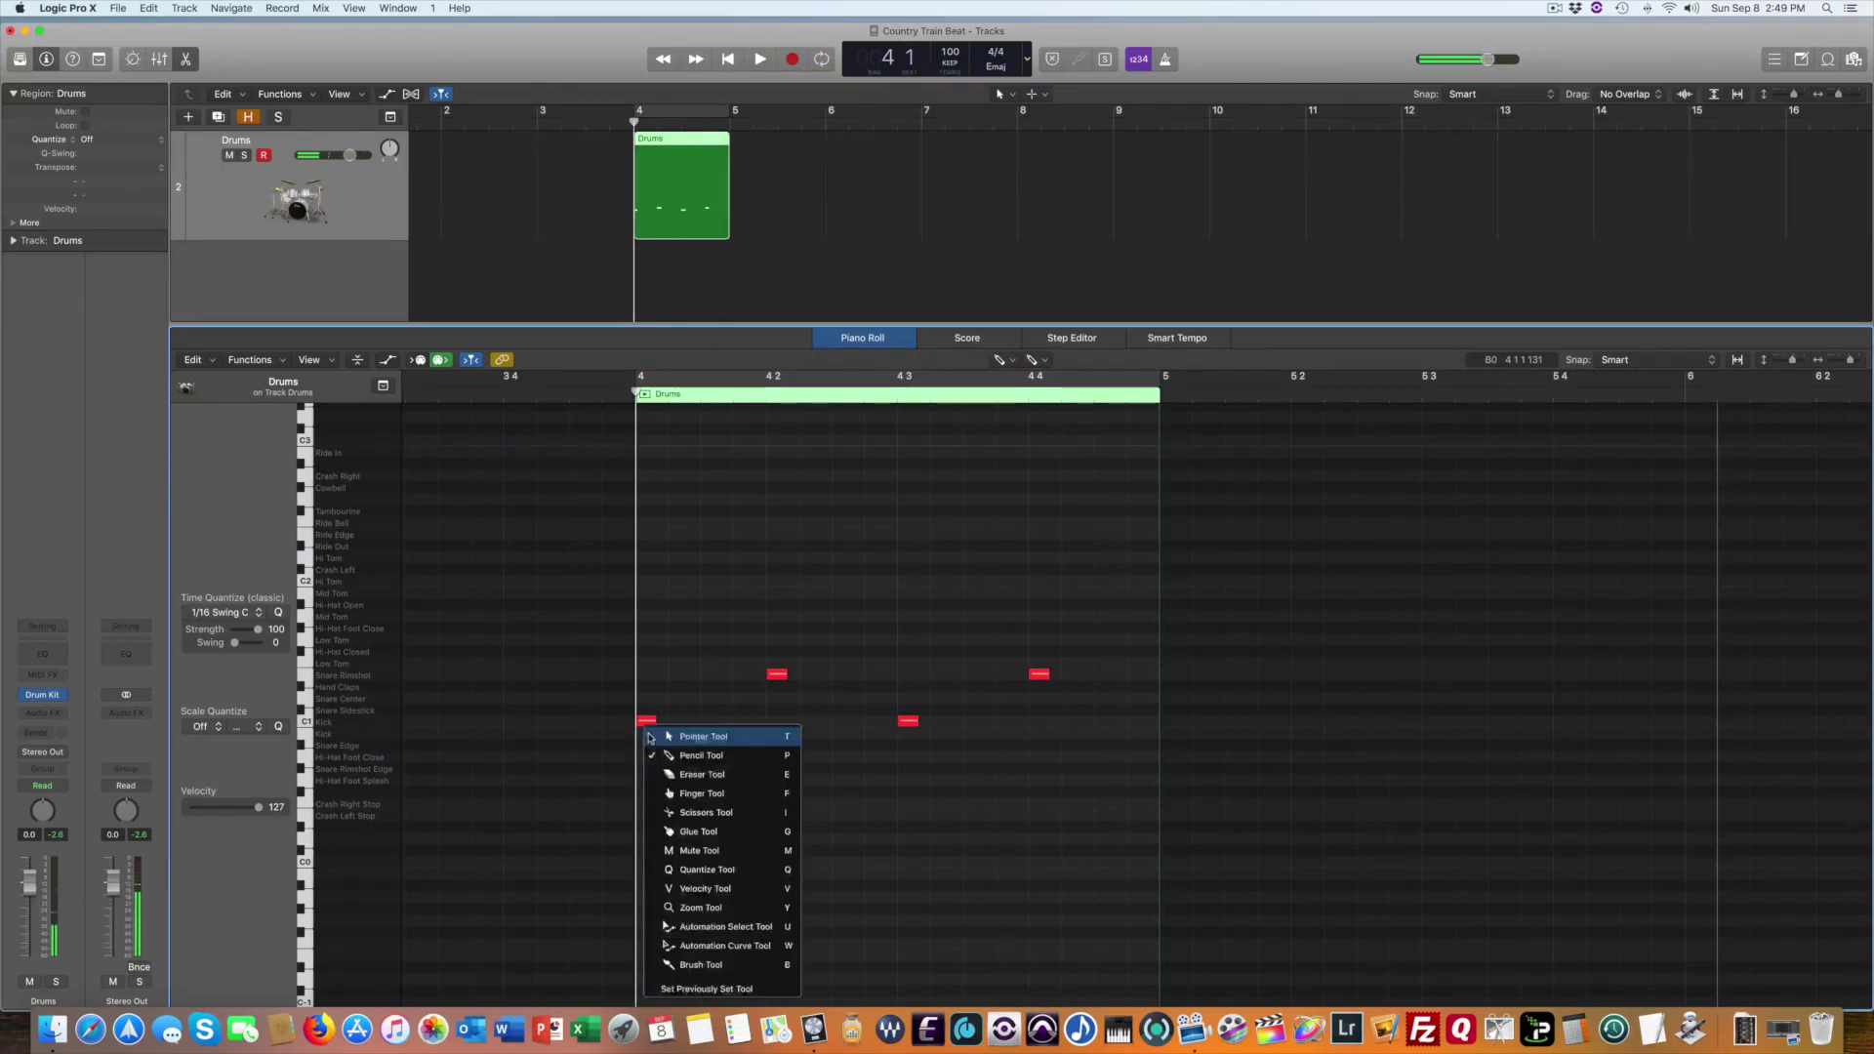
click(674, 732)
click(646, 721)
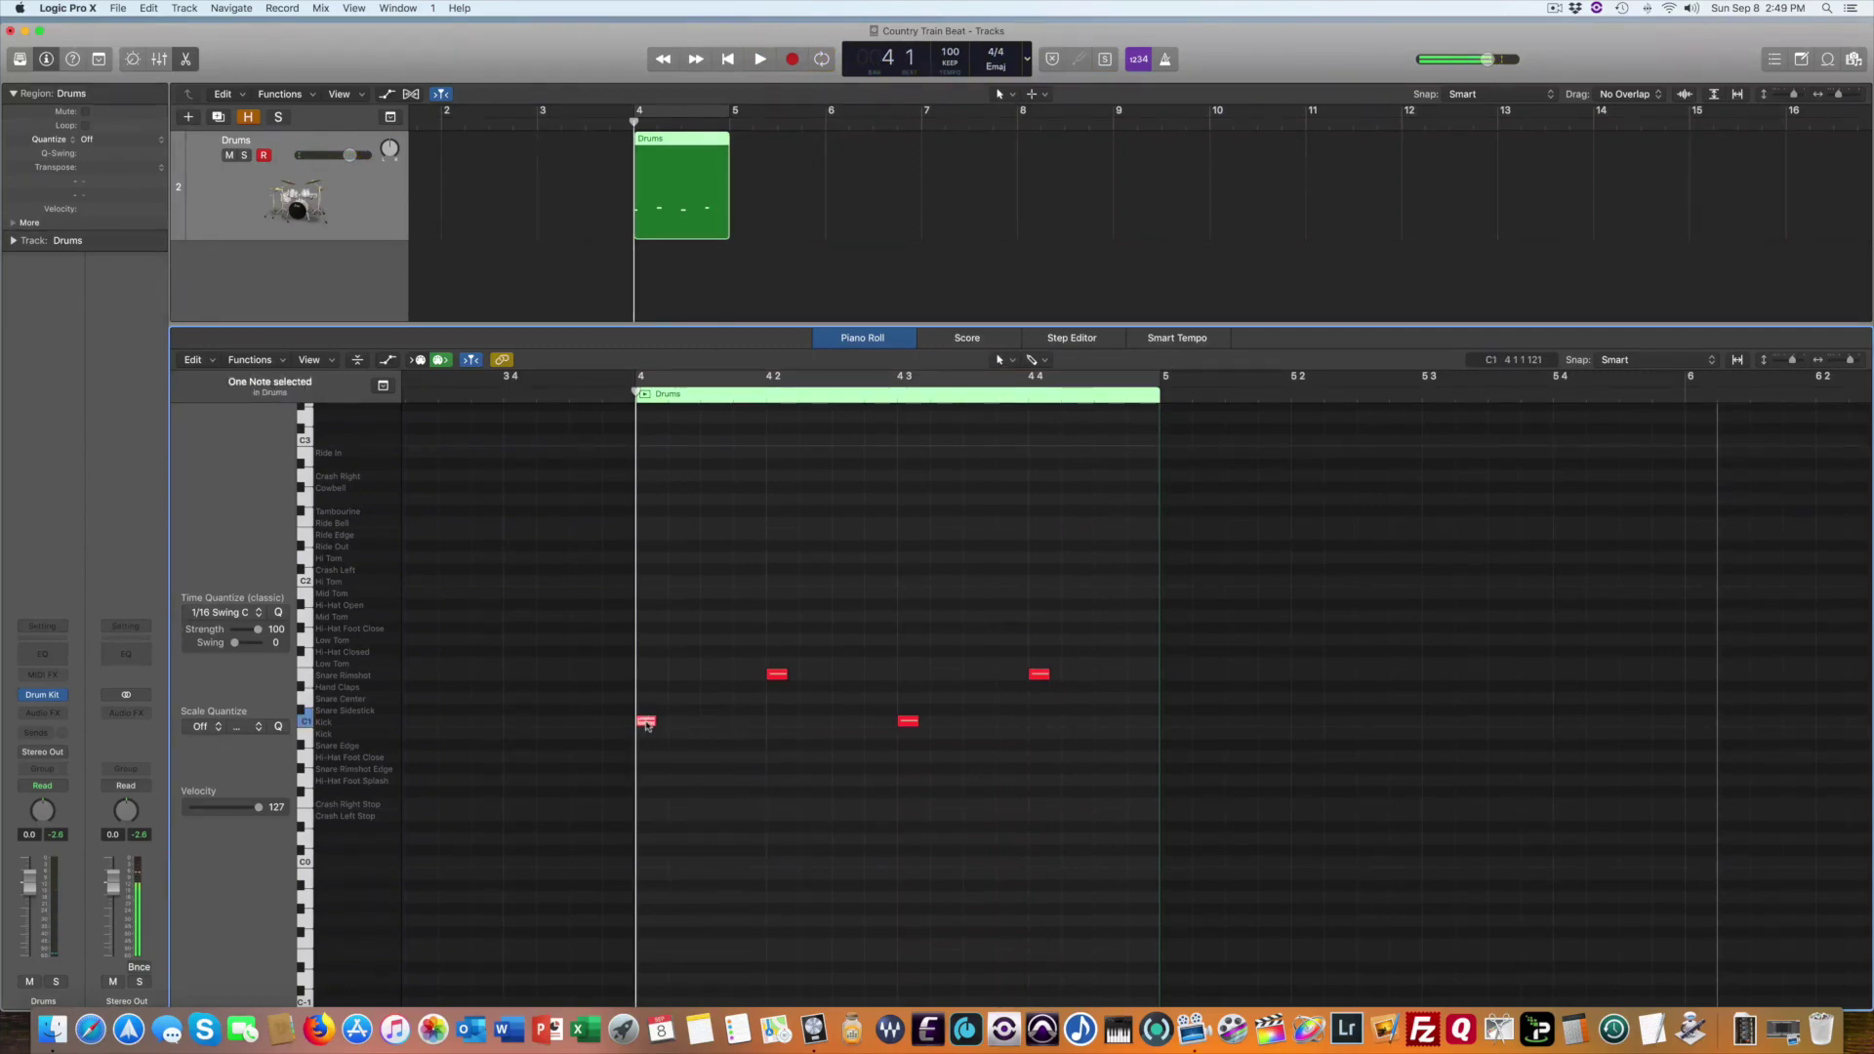
drag(643, 724, 1040, 728)
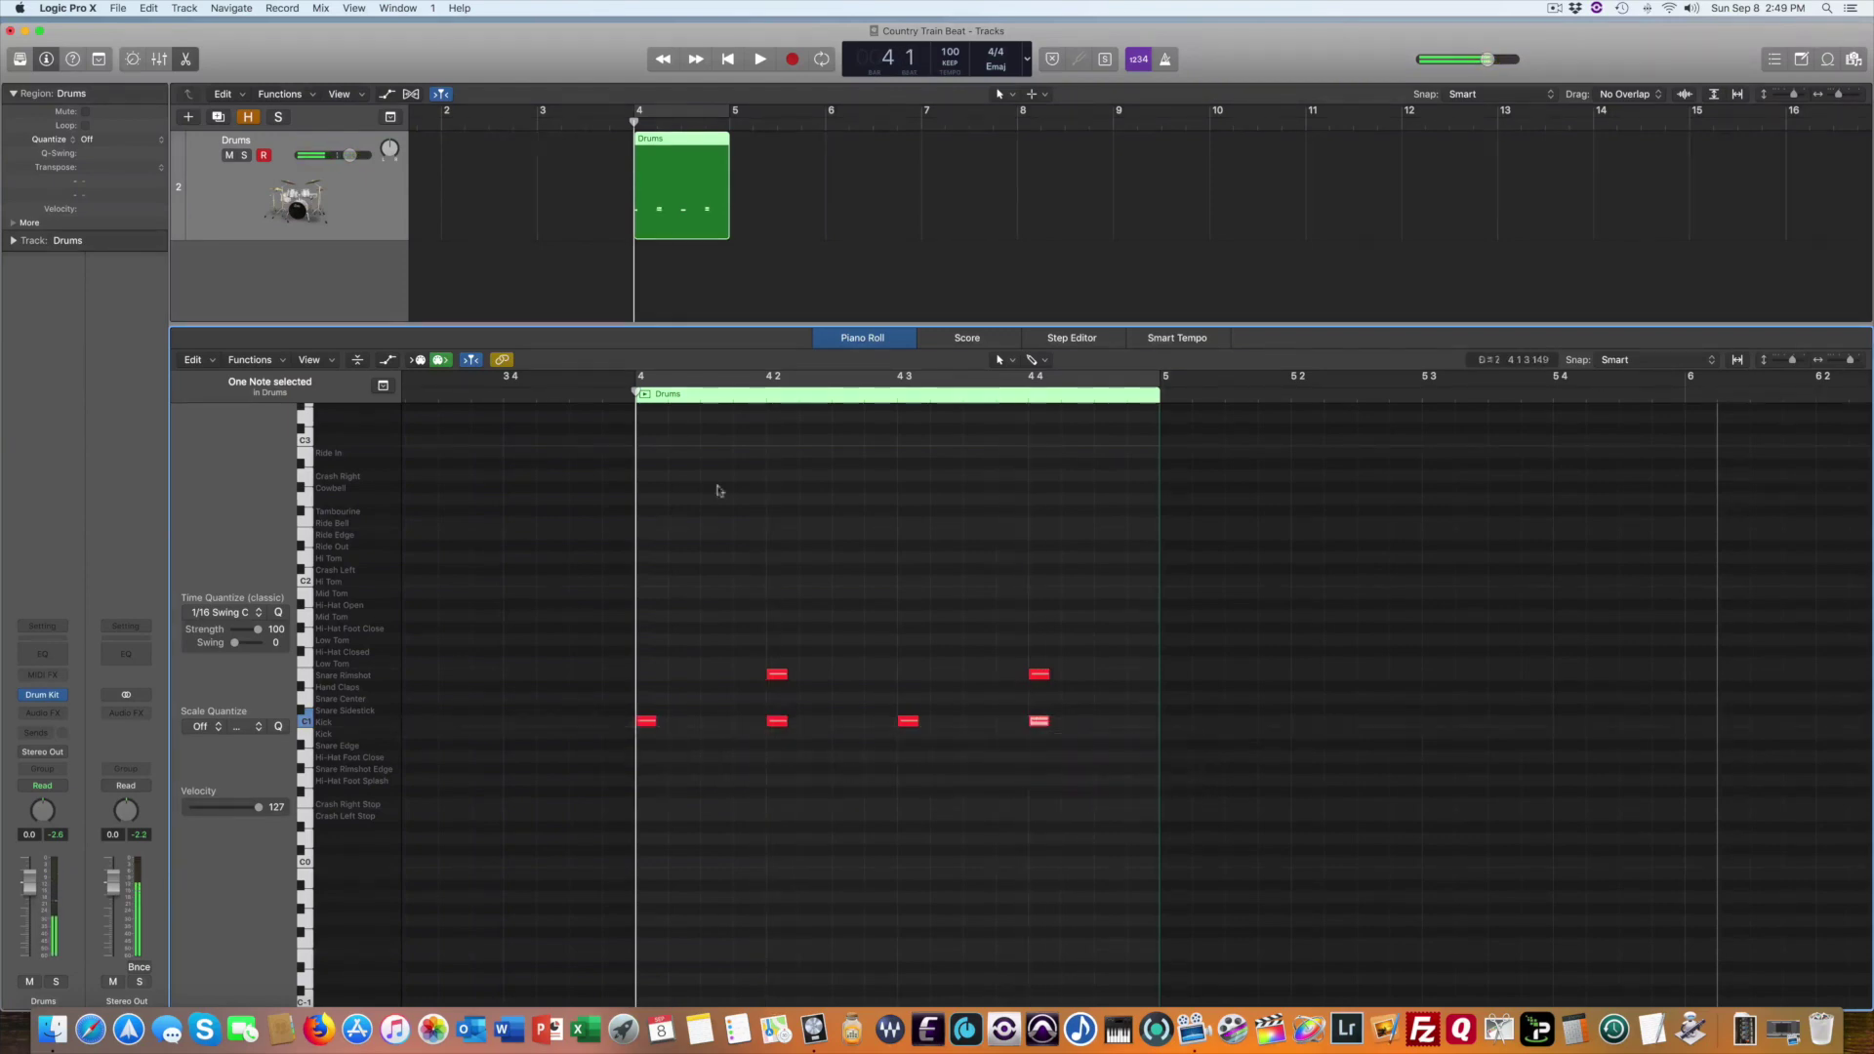
click(643, 397)
key(cmd+u)
key(space)
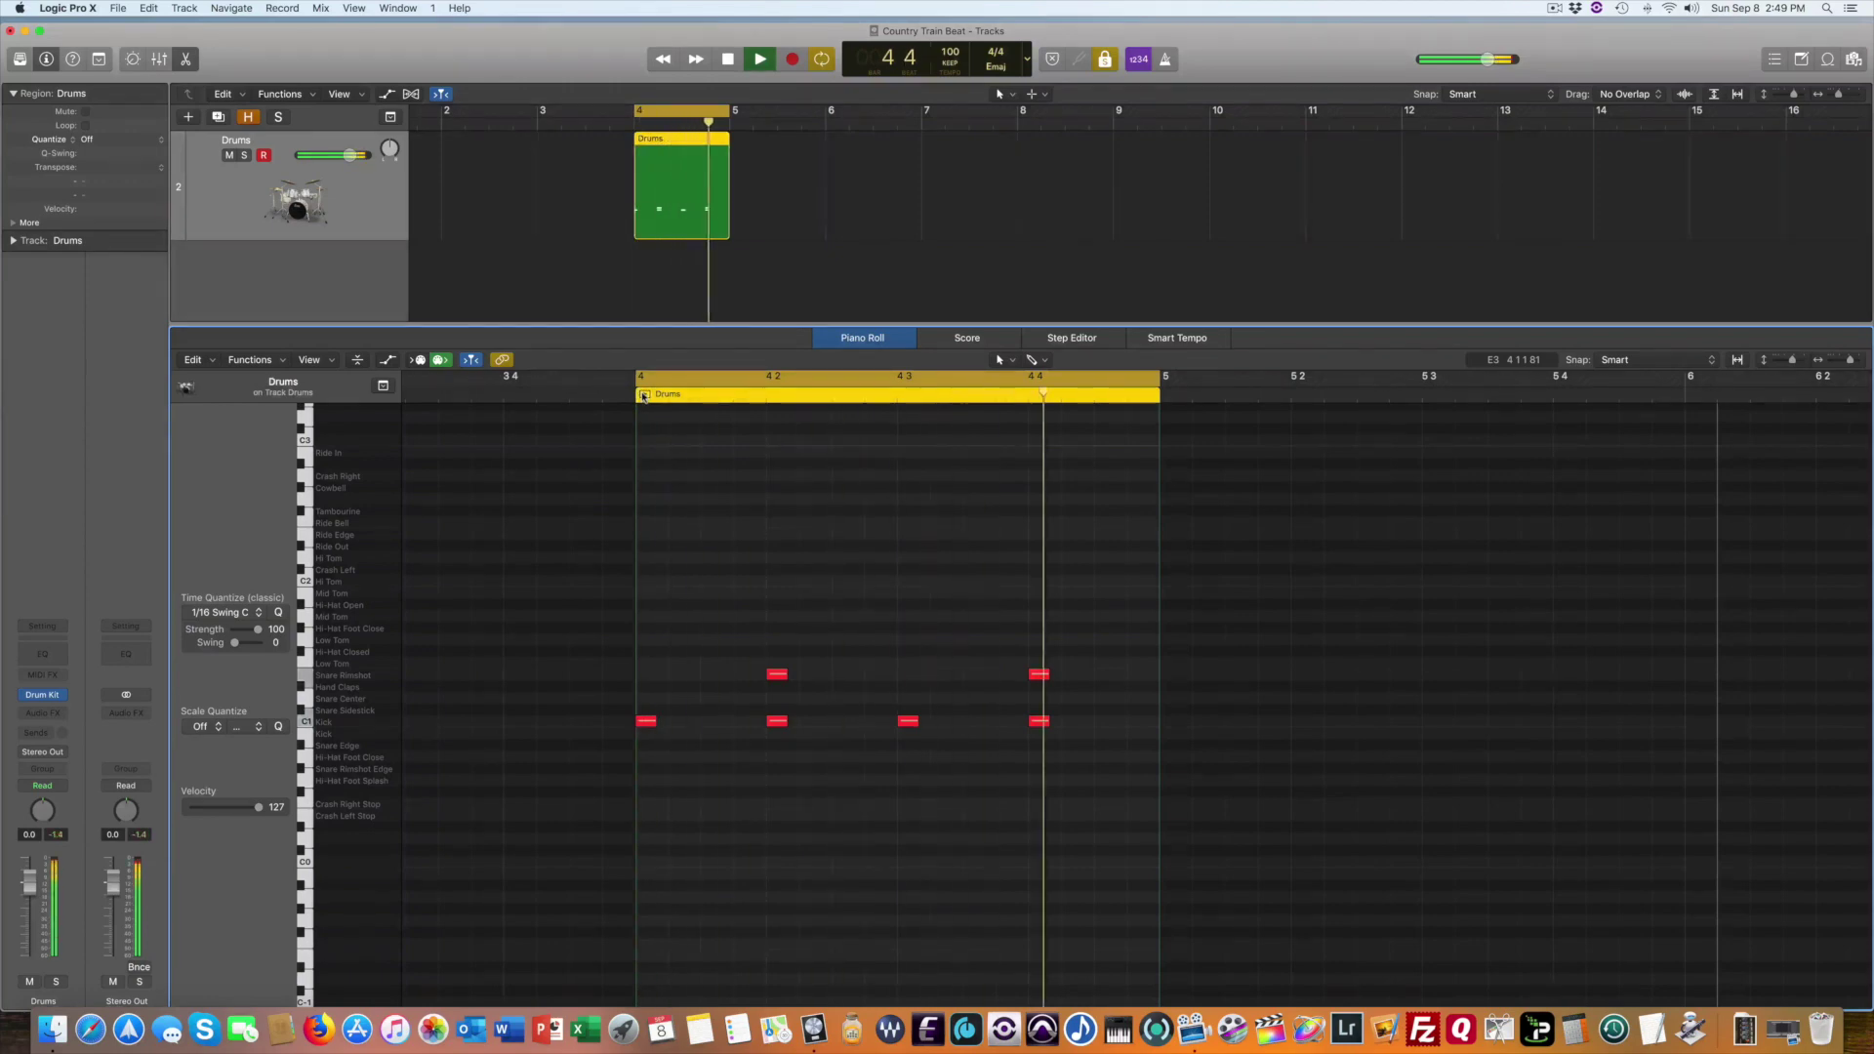
click(644, 396)
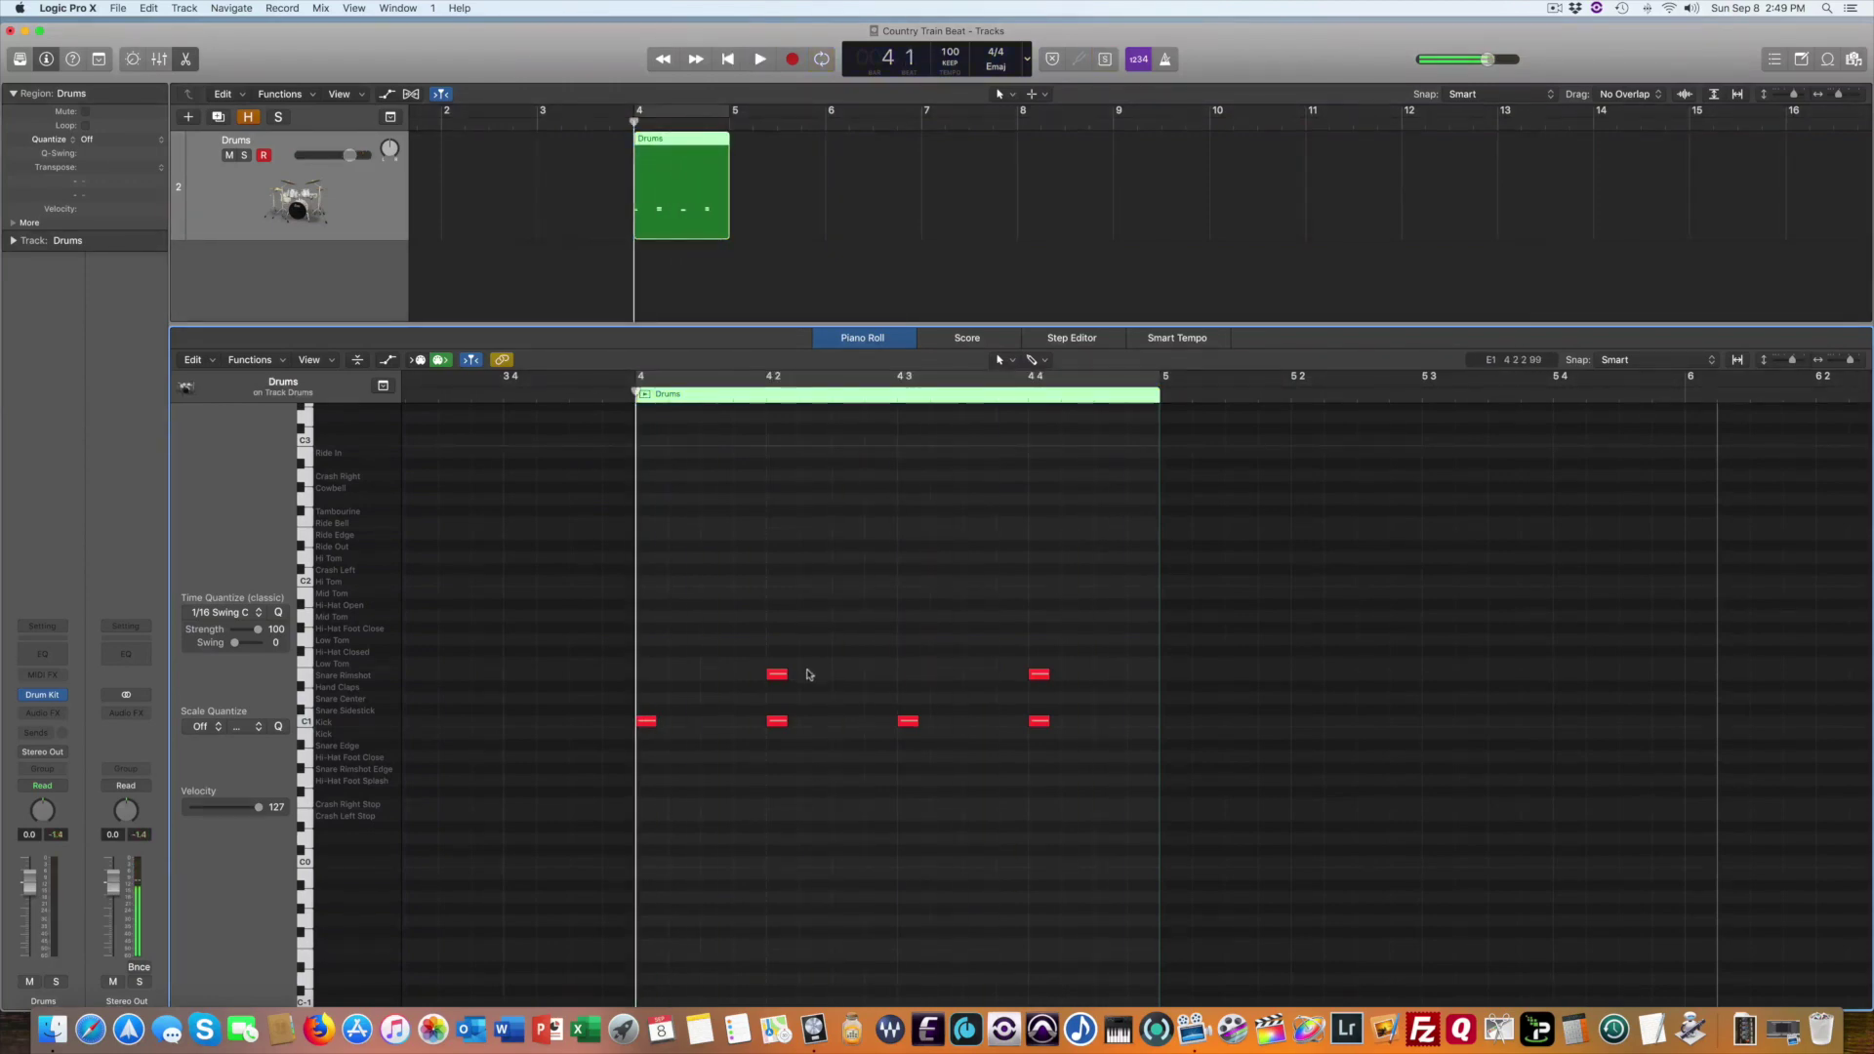
Place the Snare Rimshot notes on the off-beat eighths between all four kicks, and play back the pattern
mouse_move(777, 677)
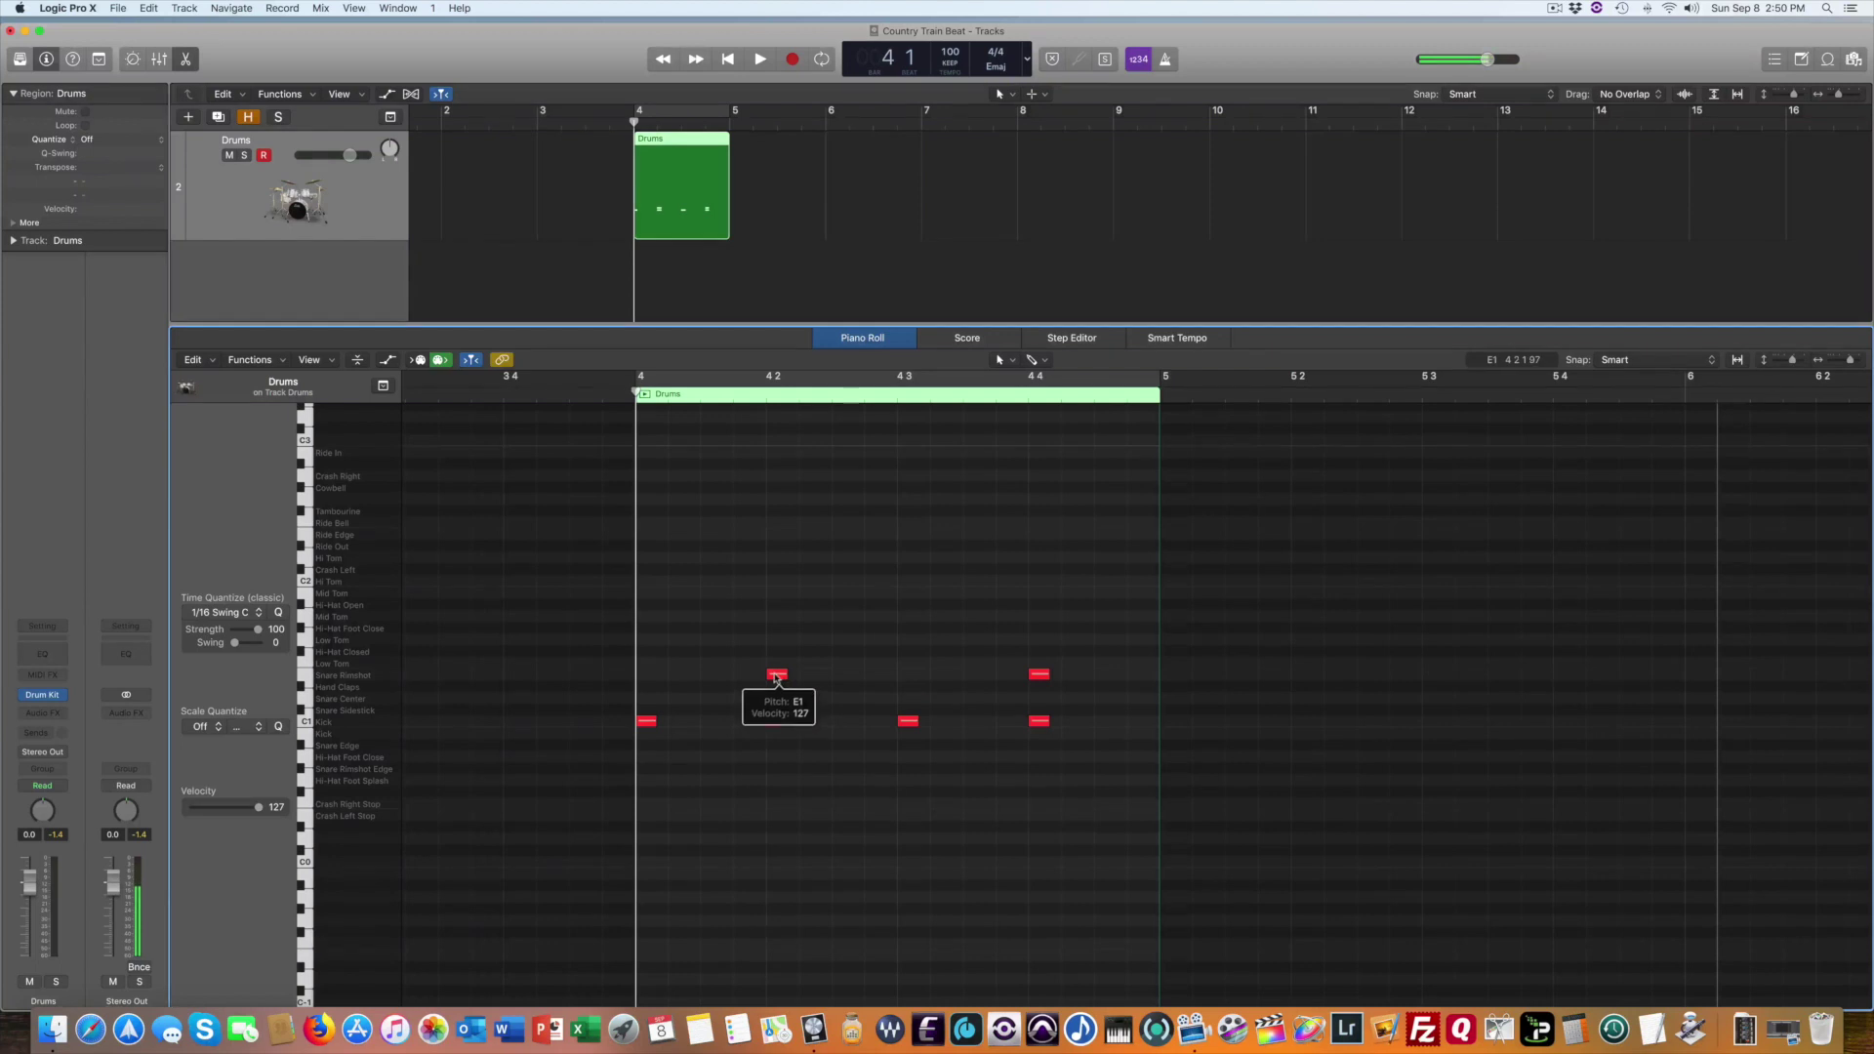
drag(777, 677, 843, 677)
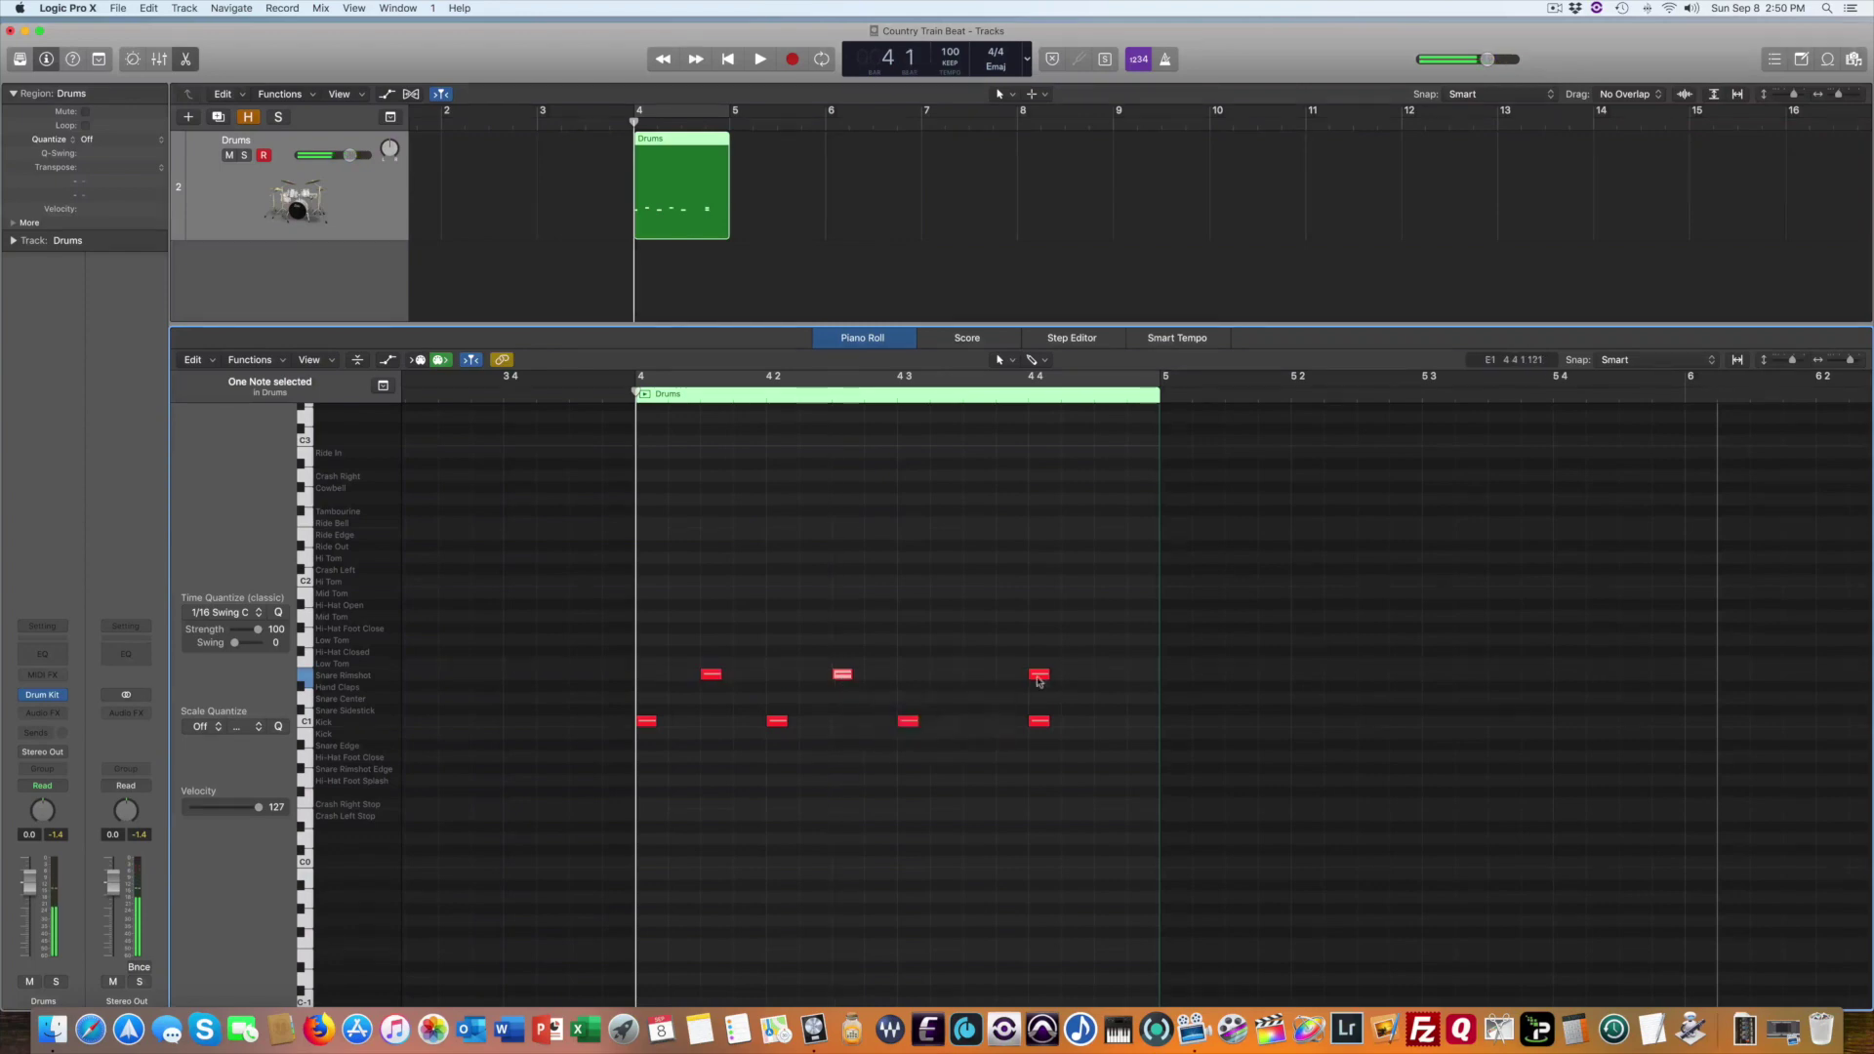
drag(1037, 676, 1106, 681)
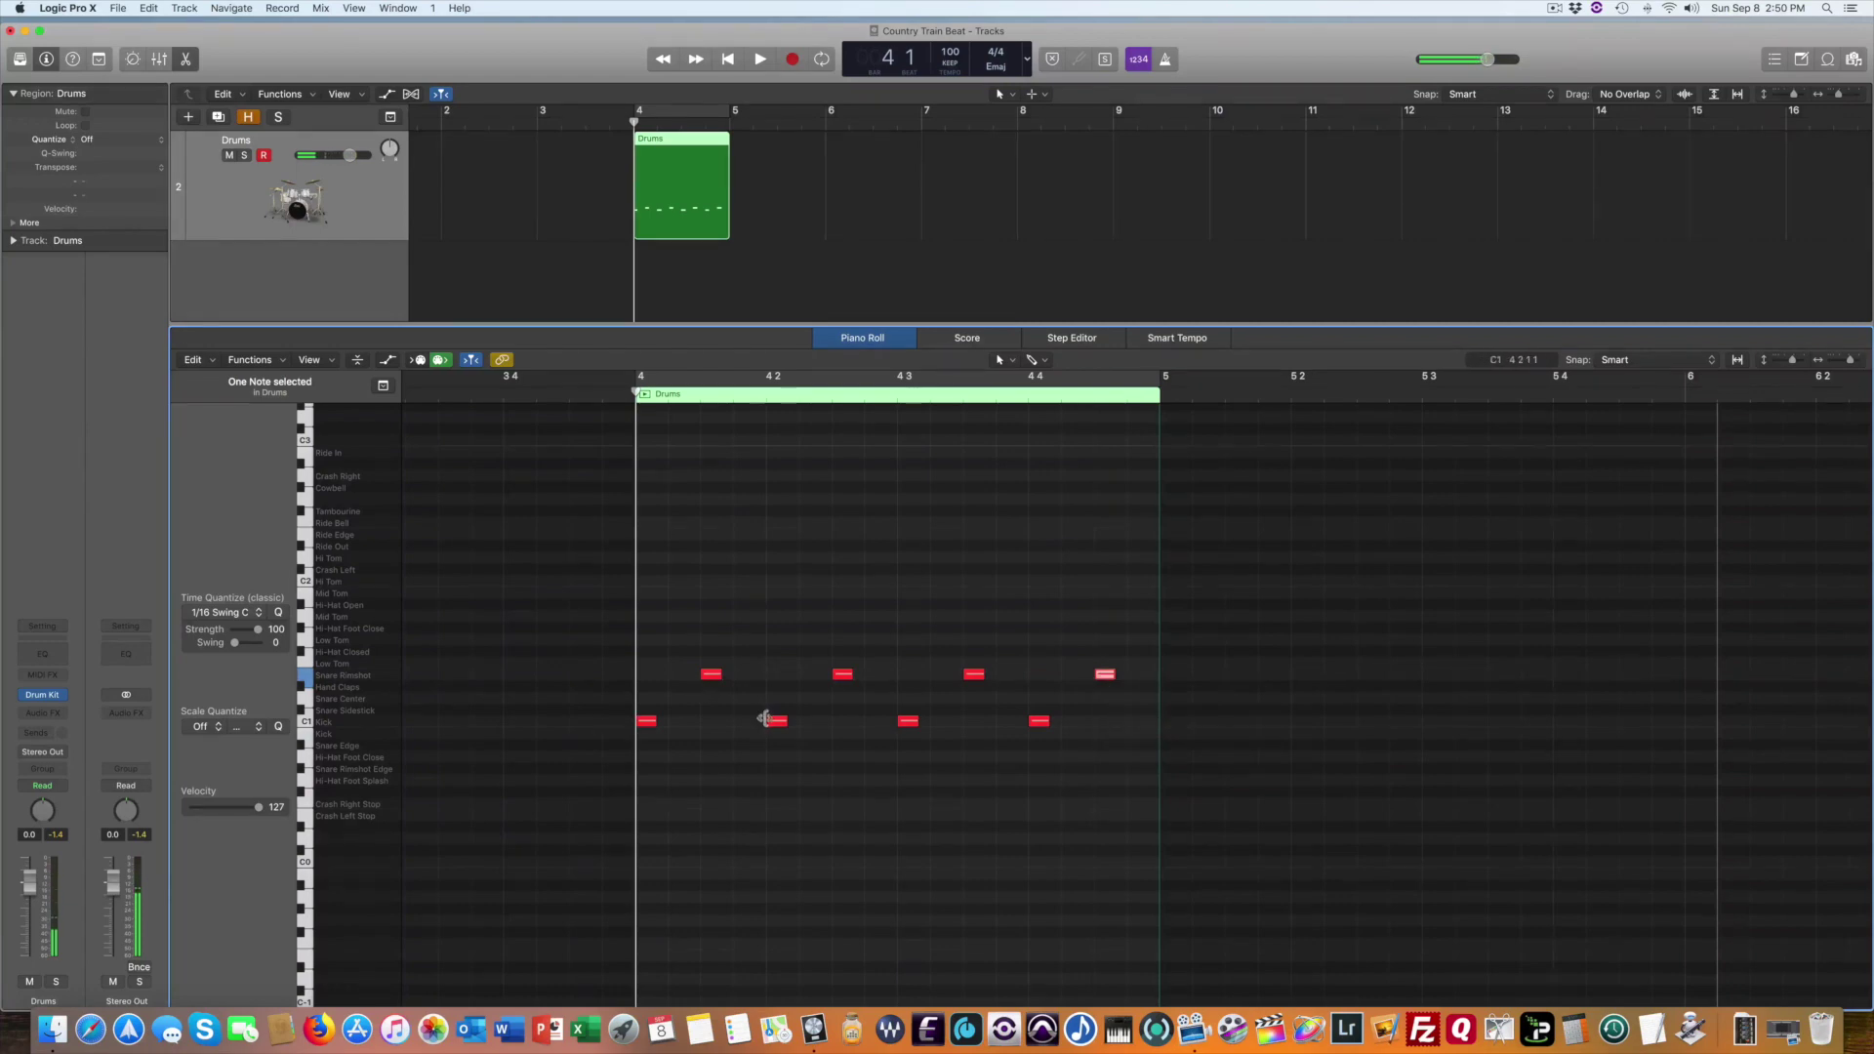
click(642, 395)
key(space)
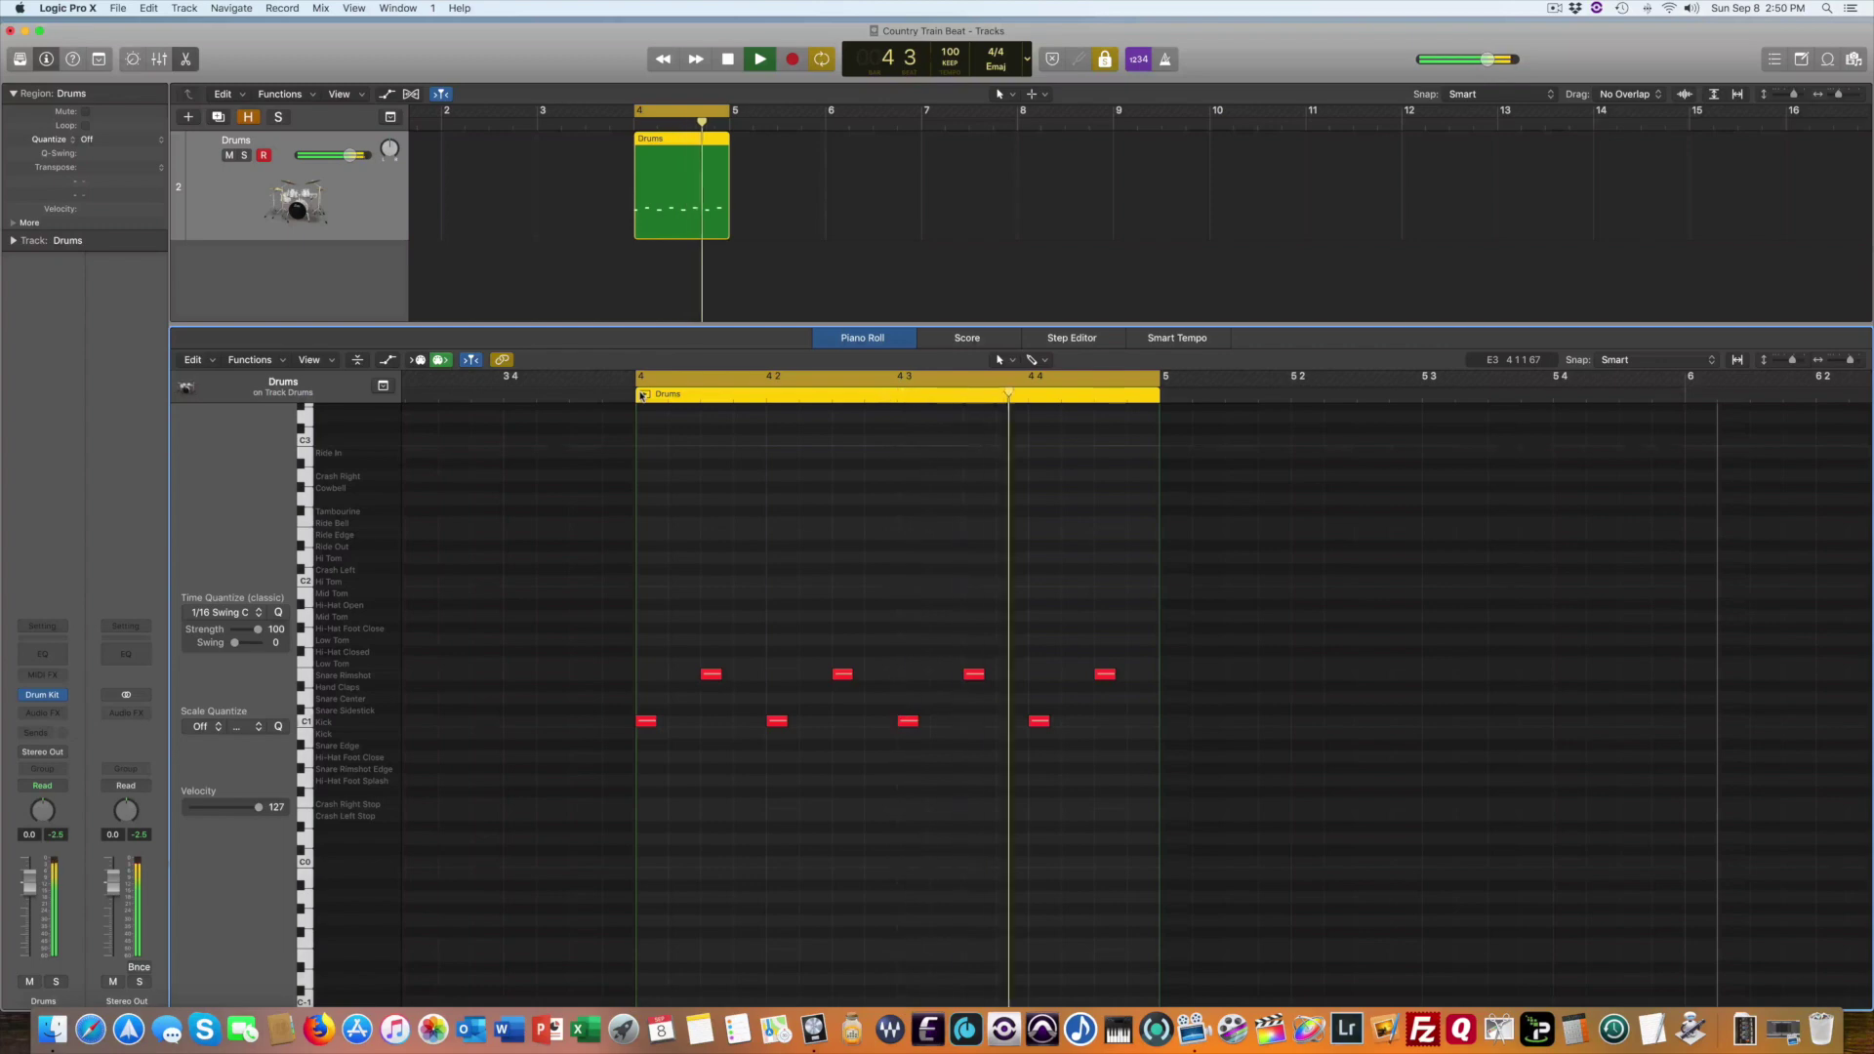
key(space)
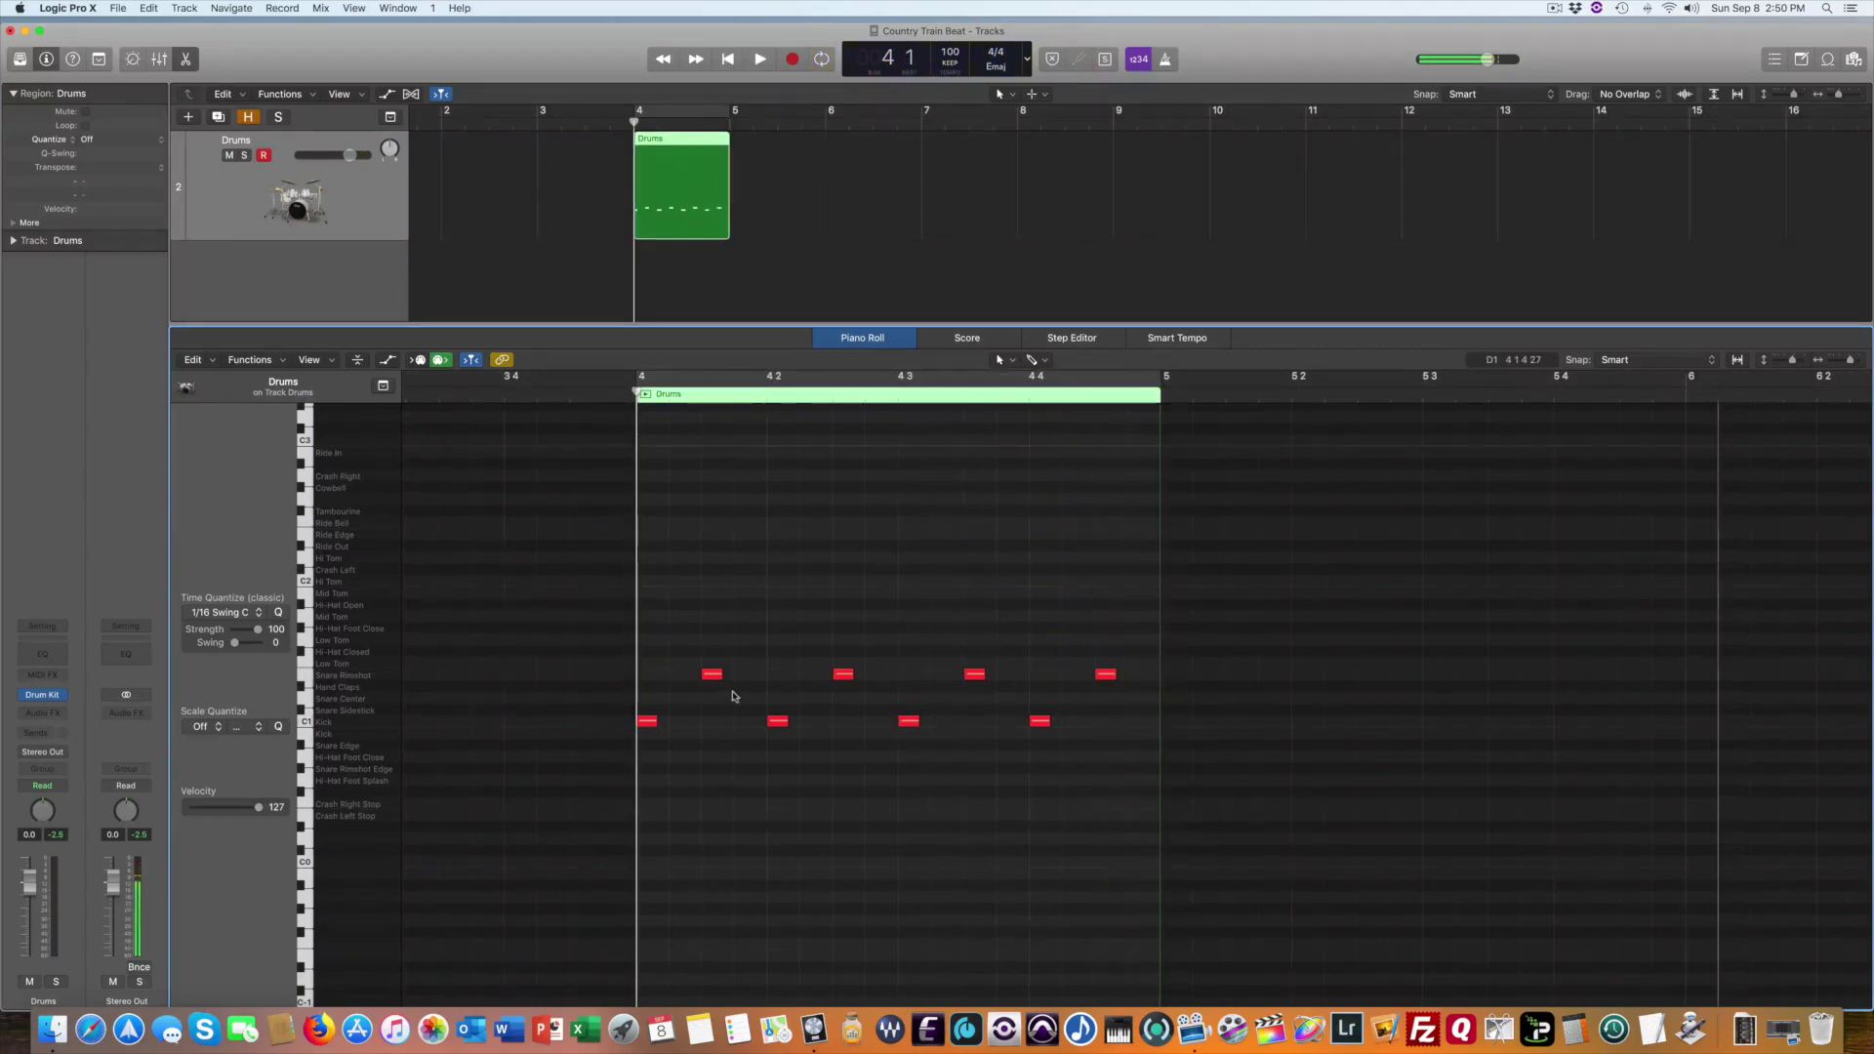
Replace the off-beat snare pattern with Snare Rimshot notes on every sixteenth by copying a four-note group across the bar
mouse_move(710, 678)
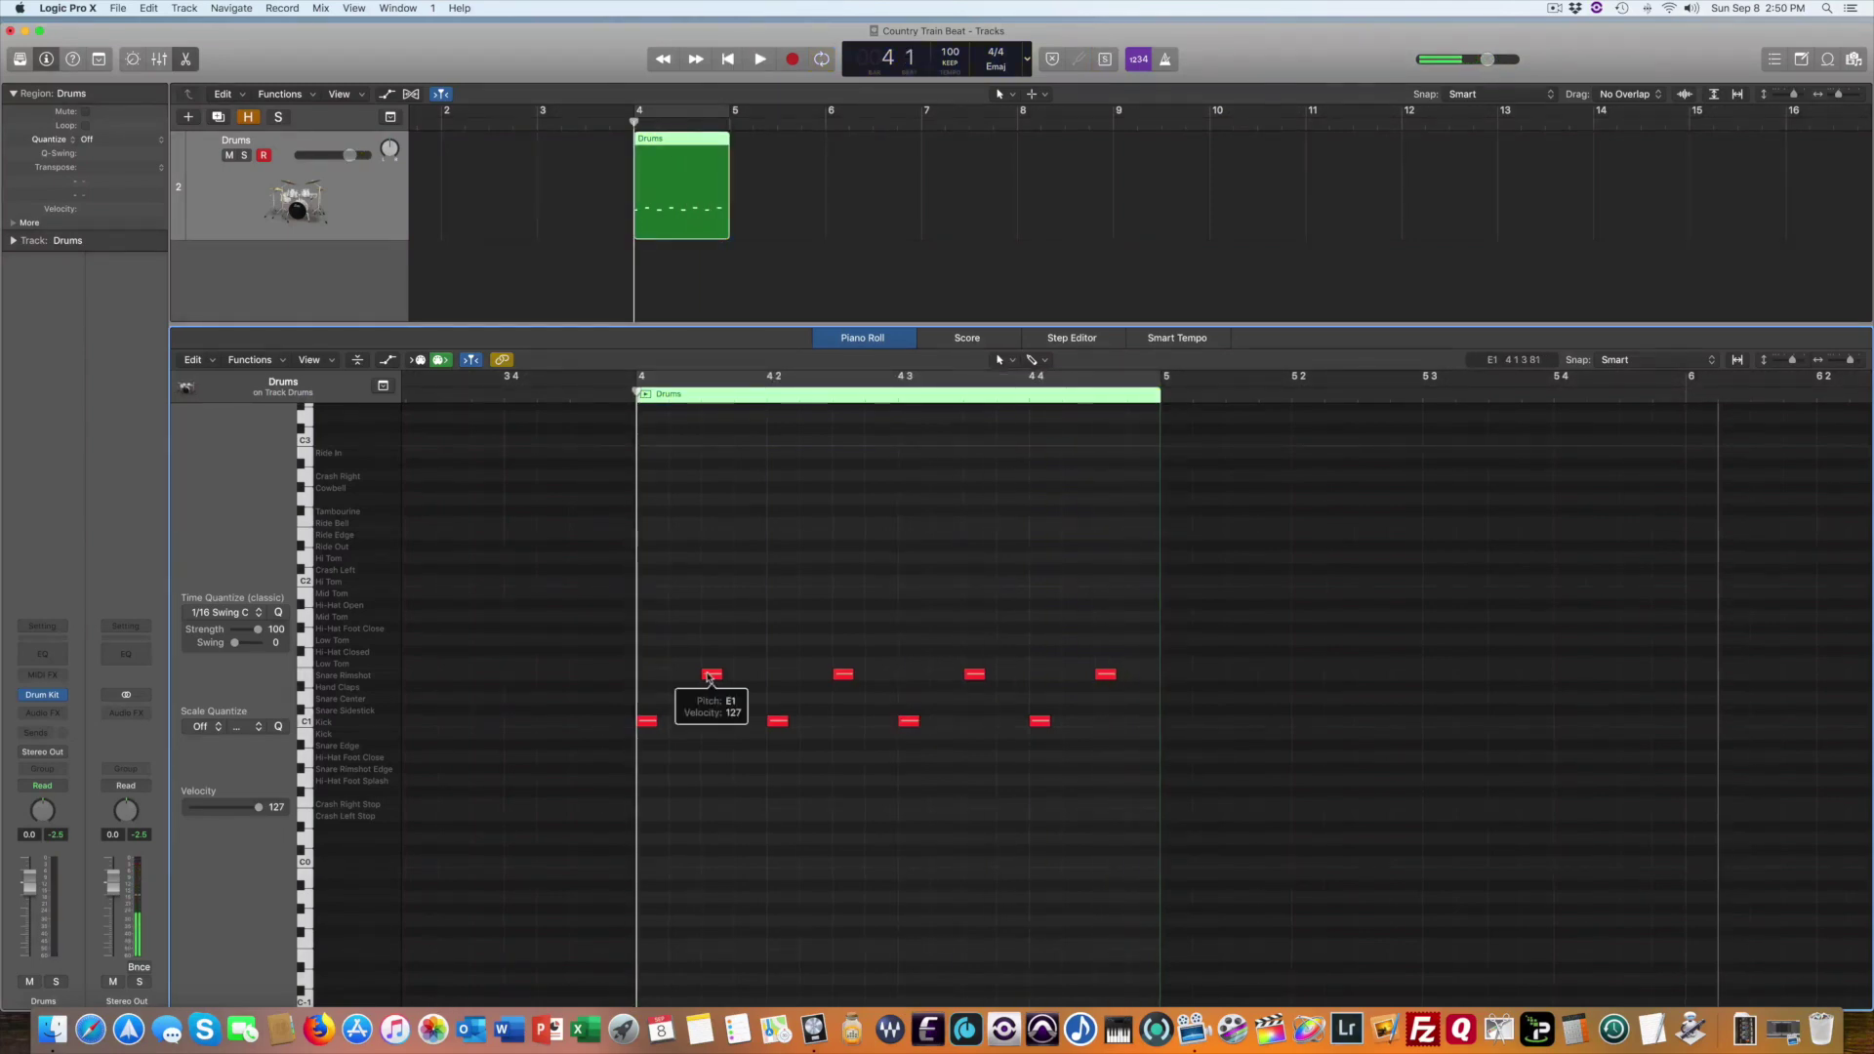
drag(710, 677, 1168, 686)
key(Delete)
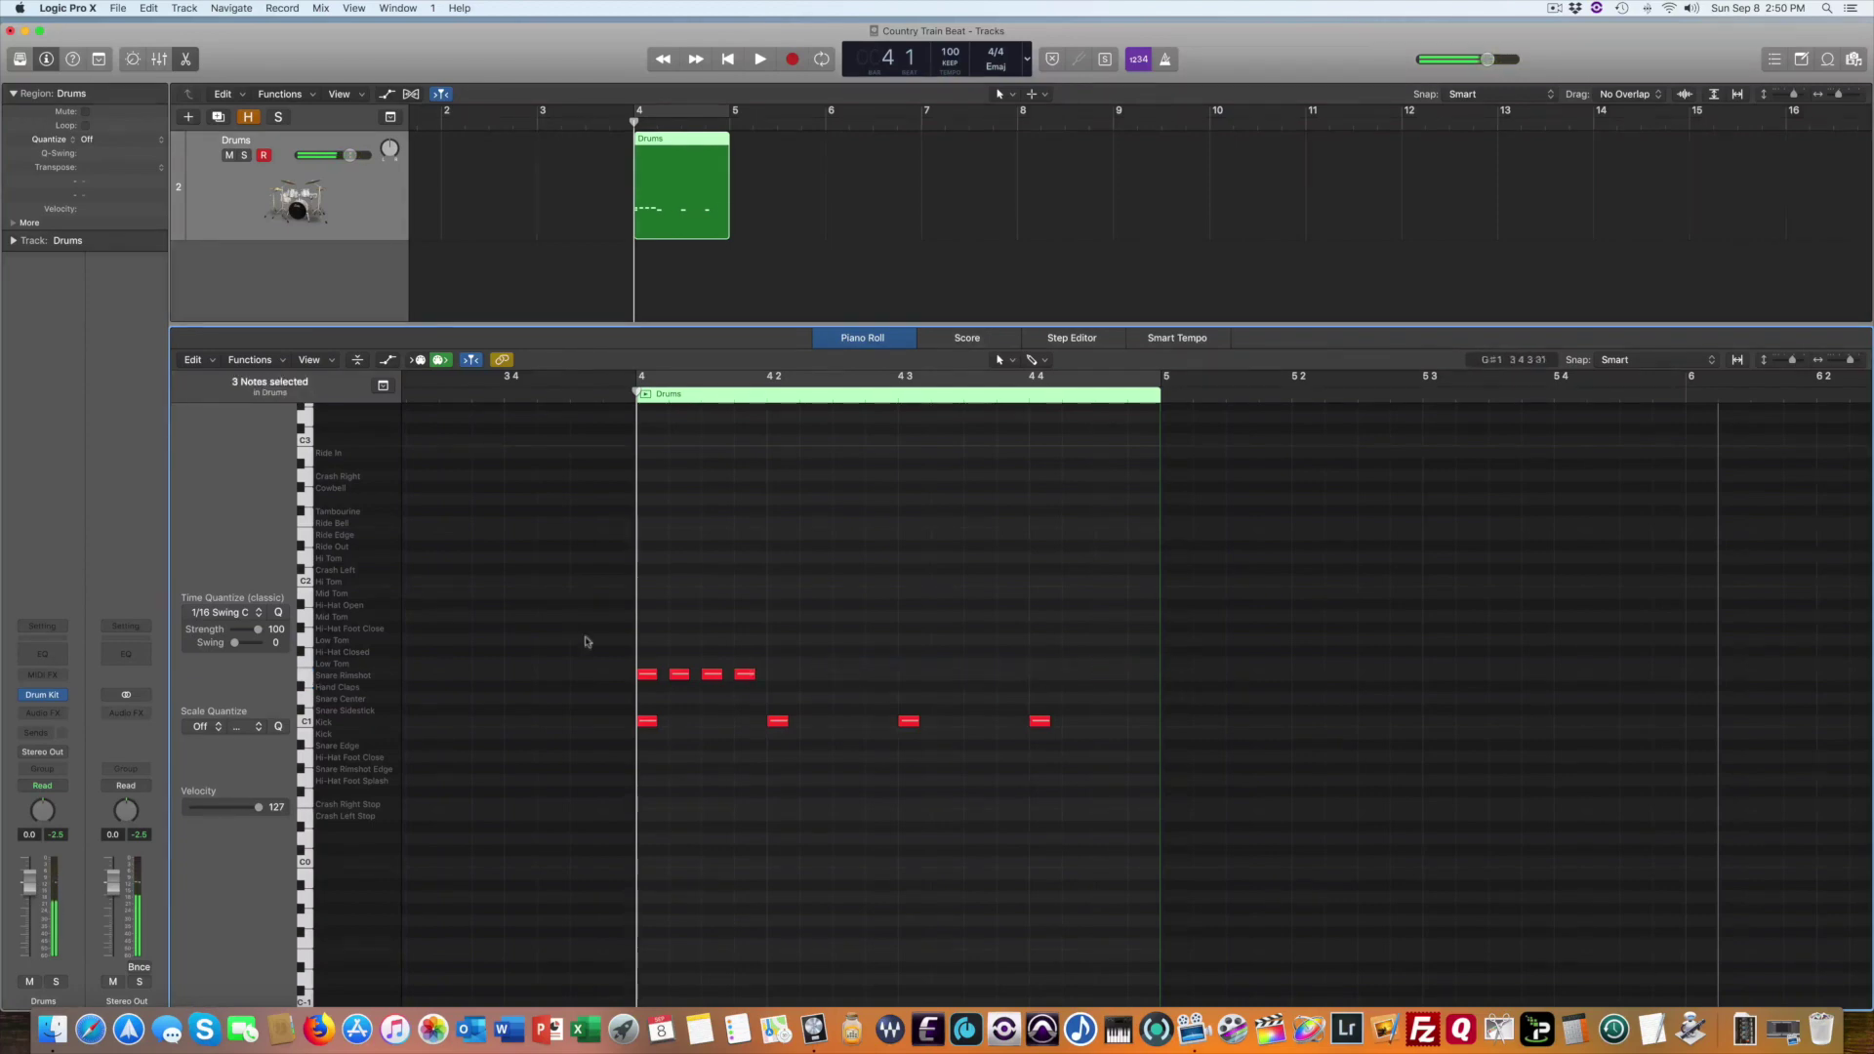
click(648, 675)
drag(645, 677, 1034, 689)
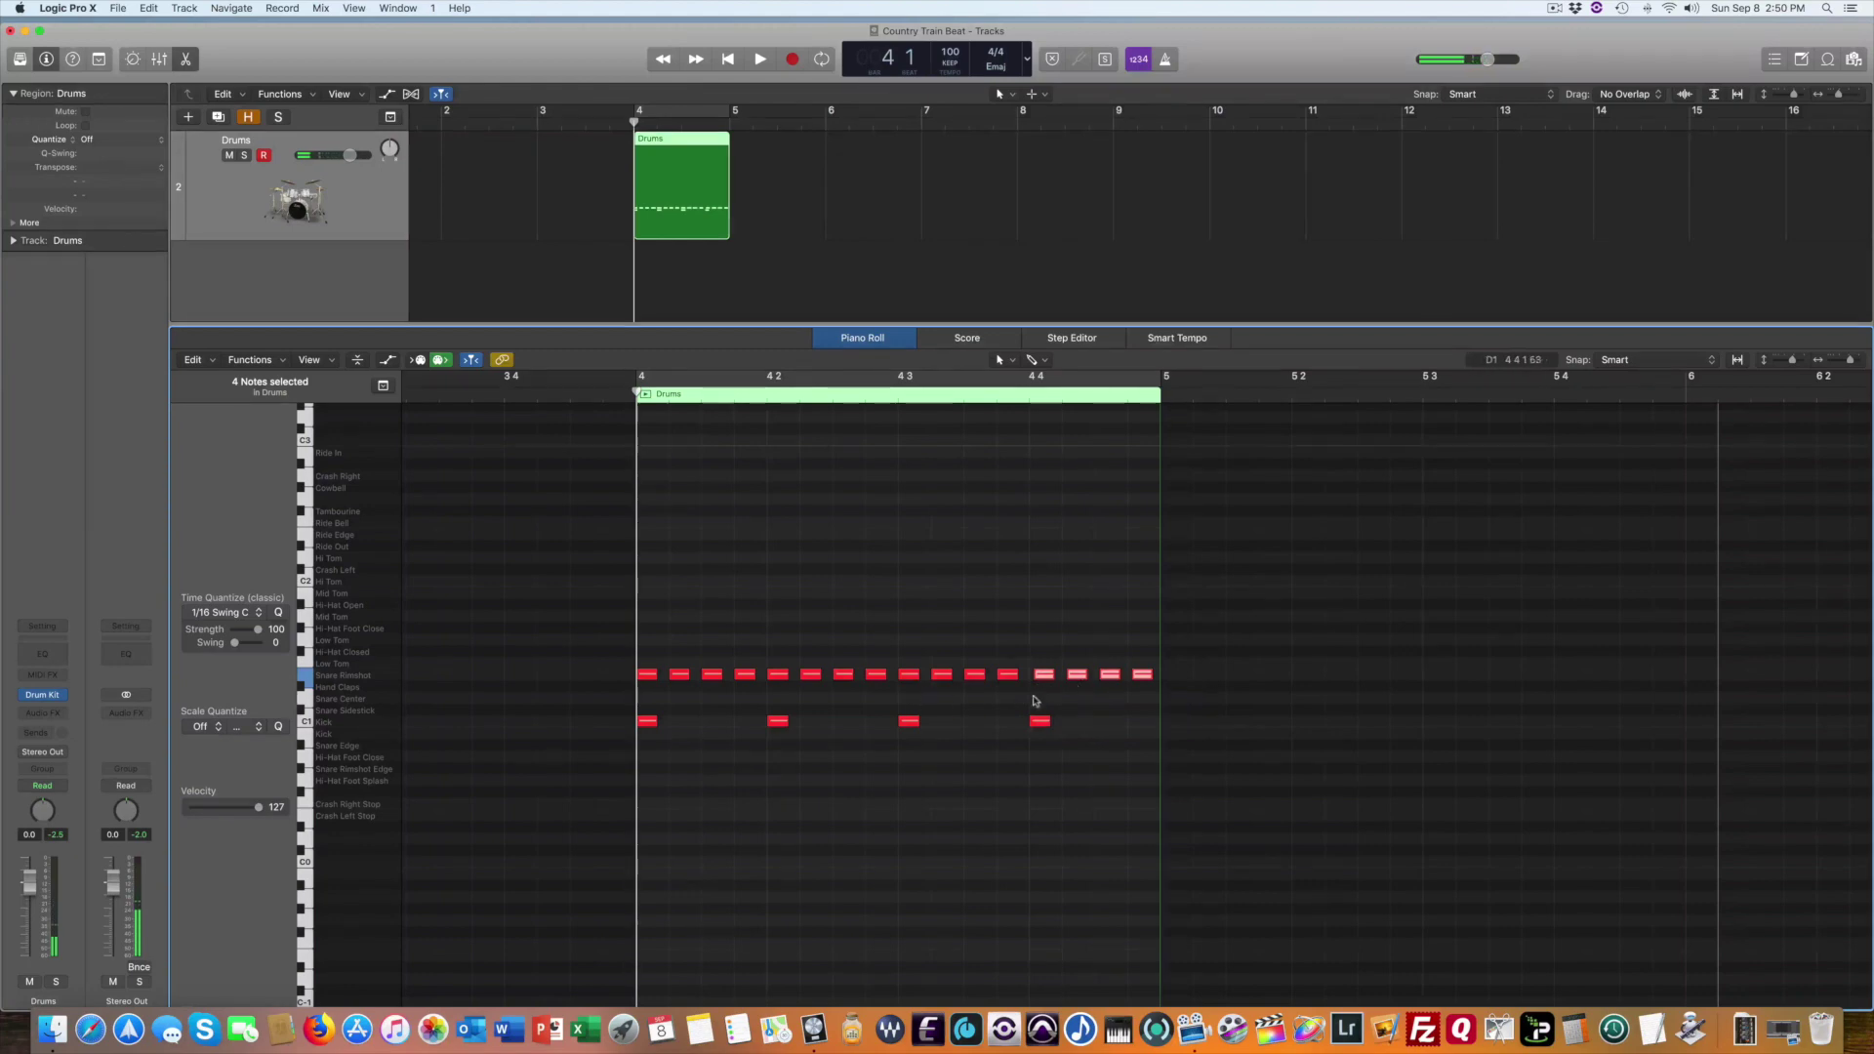
drag(1042, 681, 1039, 680)
Audition the sixteenth-note pattern in a loop and move all 16 snare notes from Snare Rimshot to Snare Center
click(640, 394)
key(super+u)
key(space)
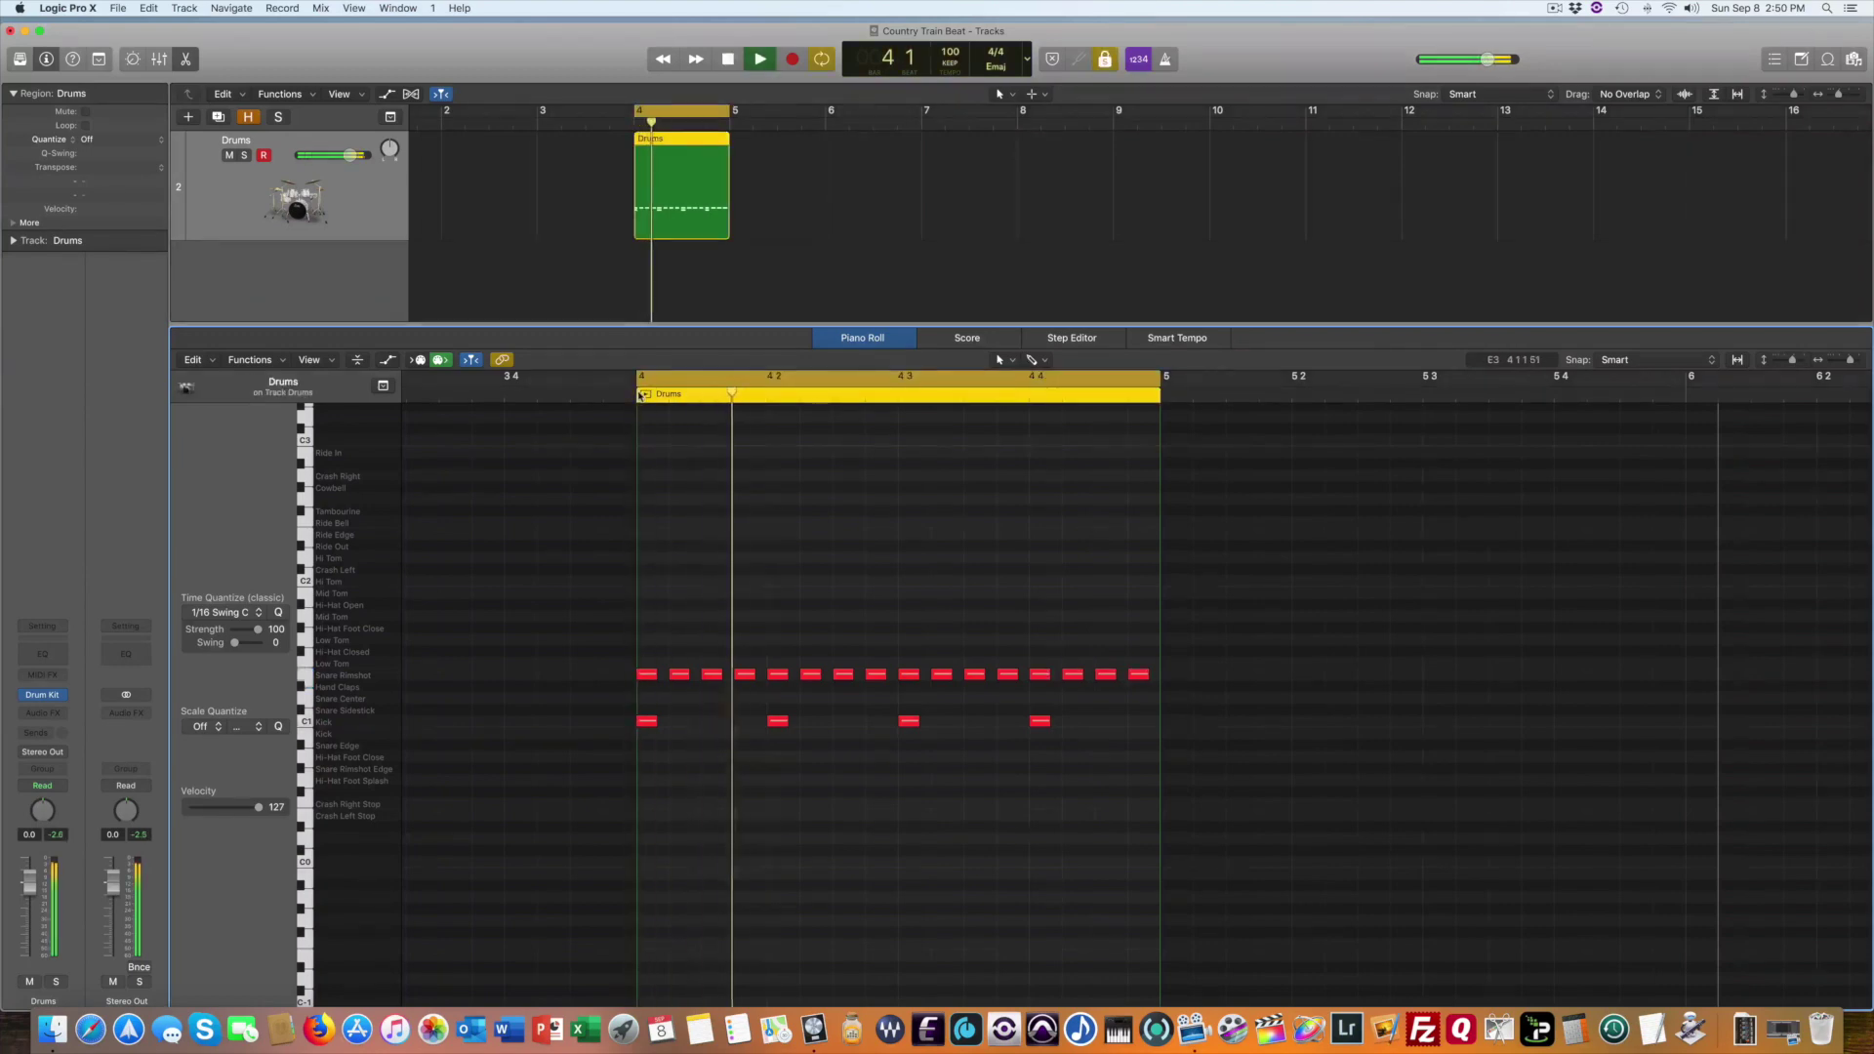
click(640, 395)
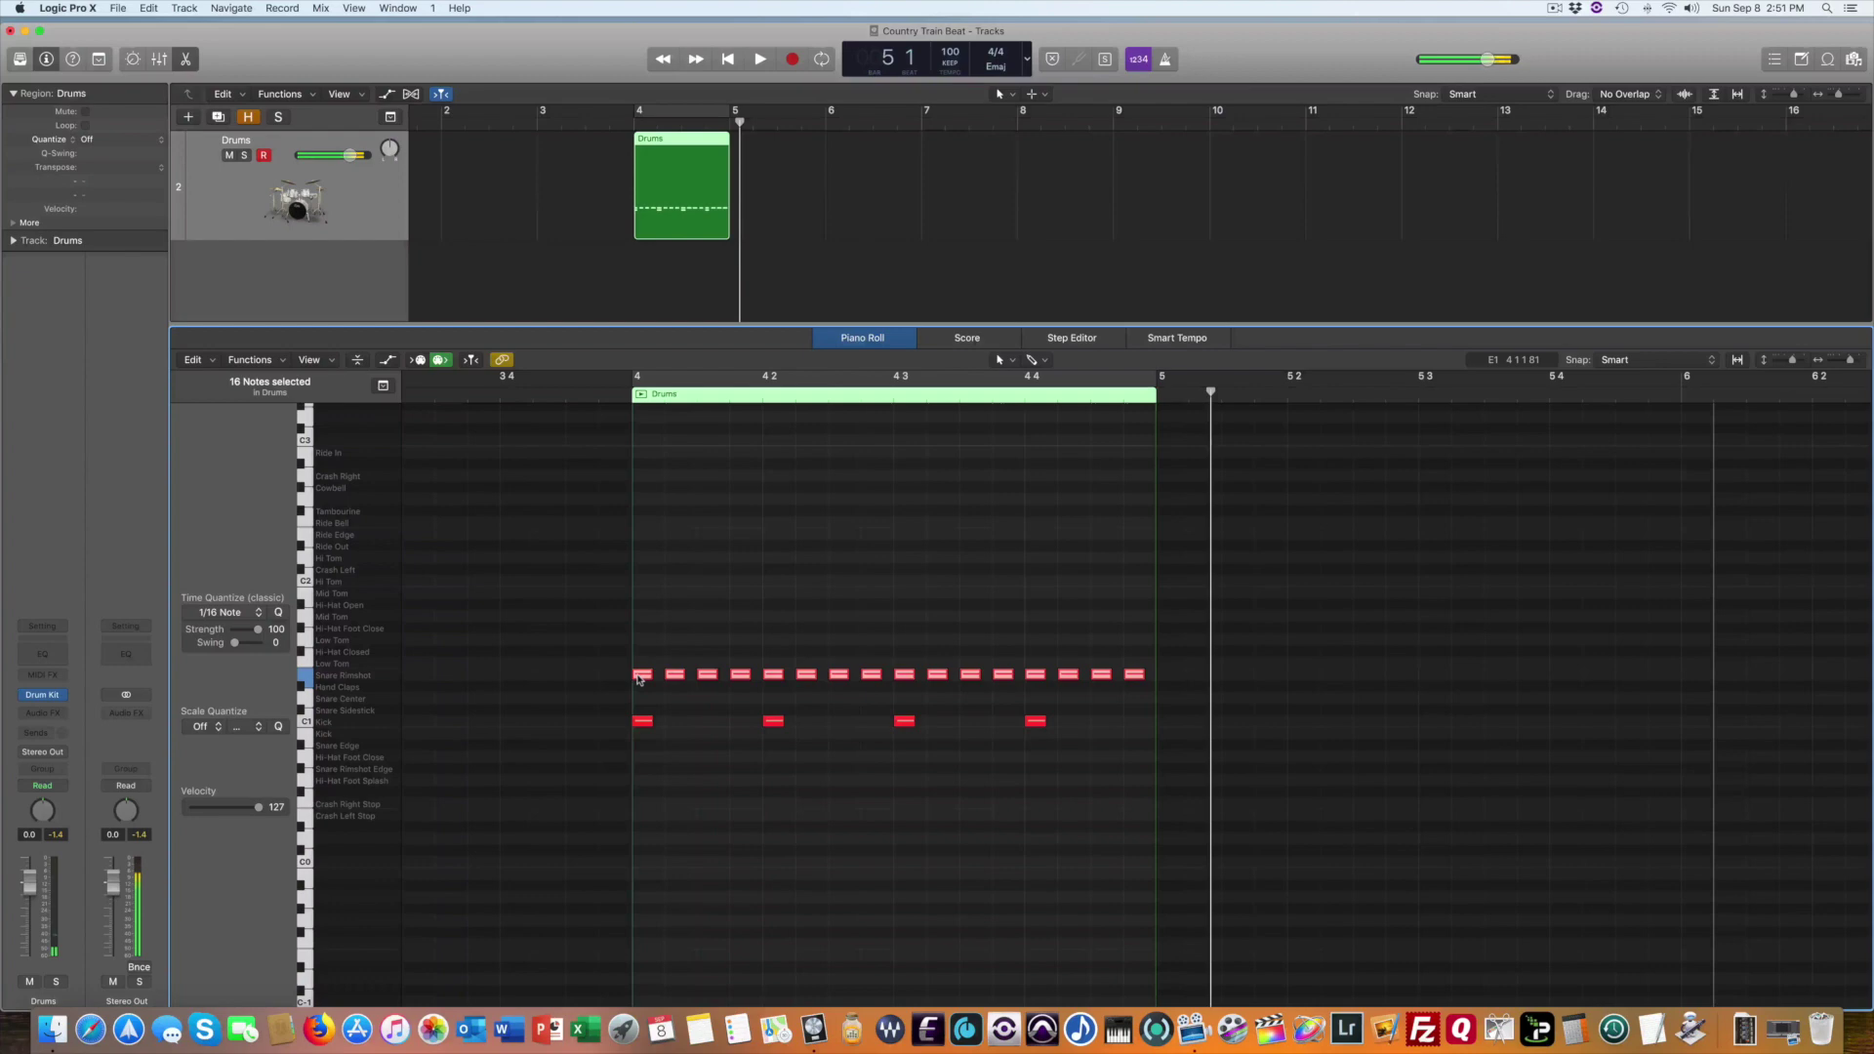
drag(639, 679, 640, 699)
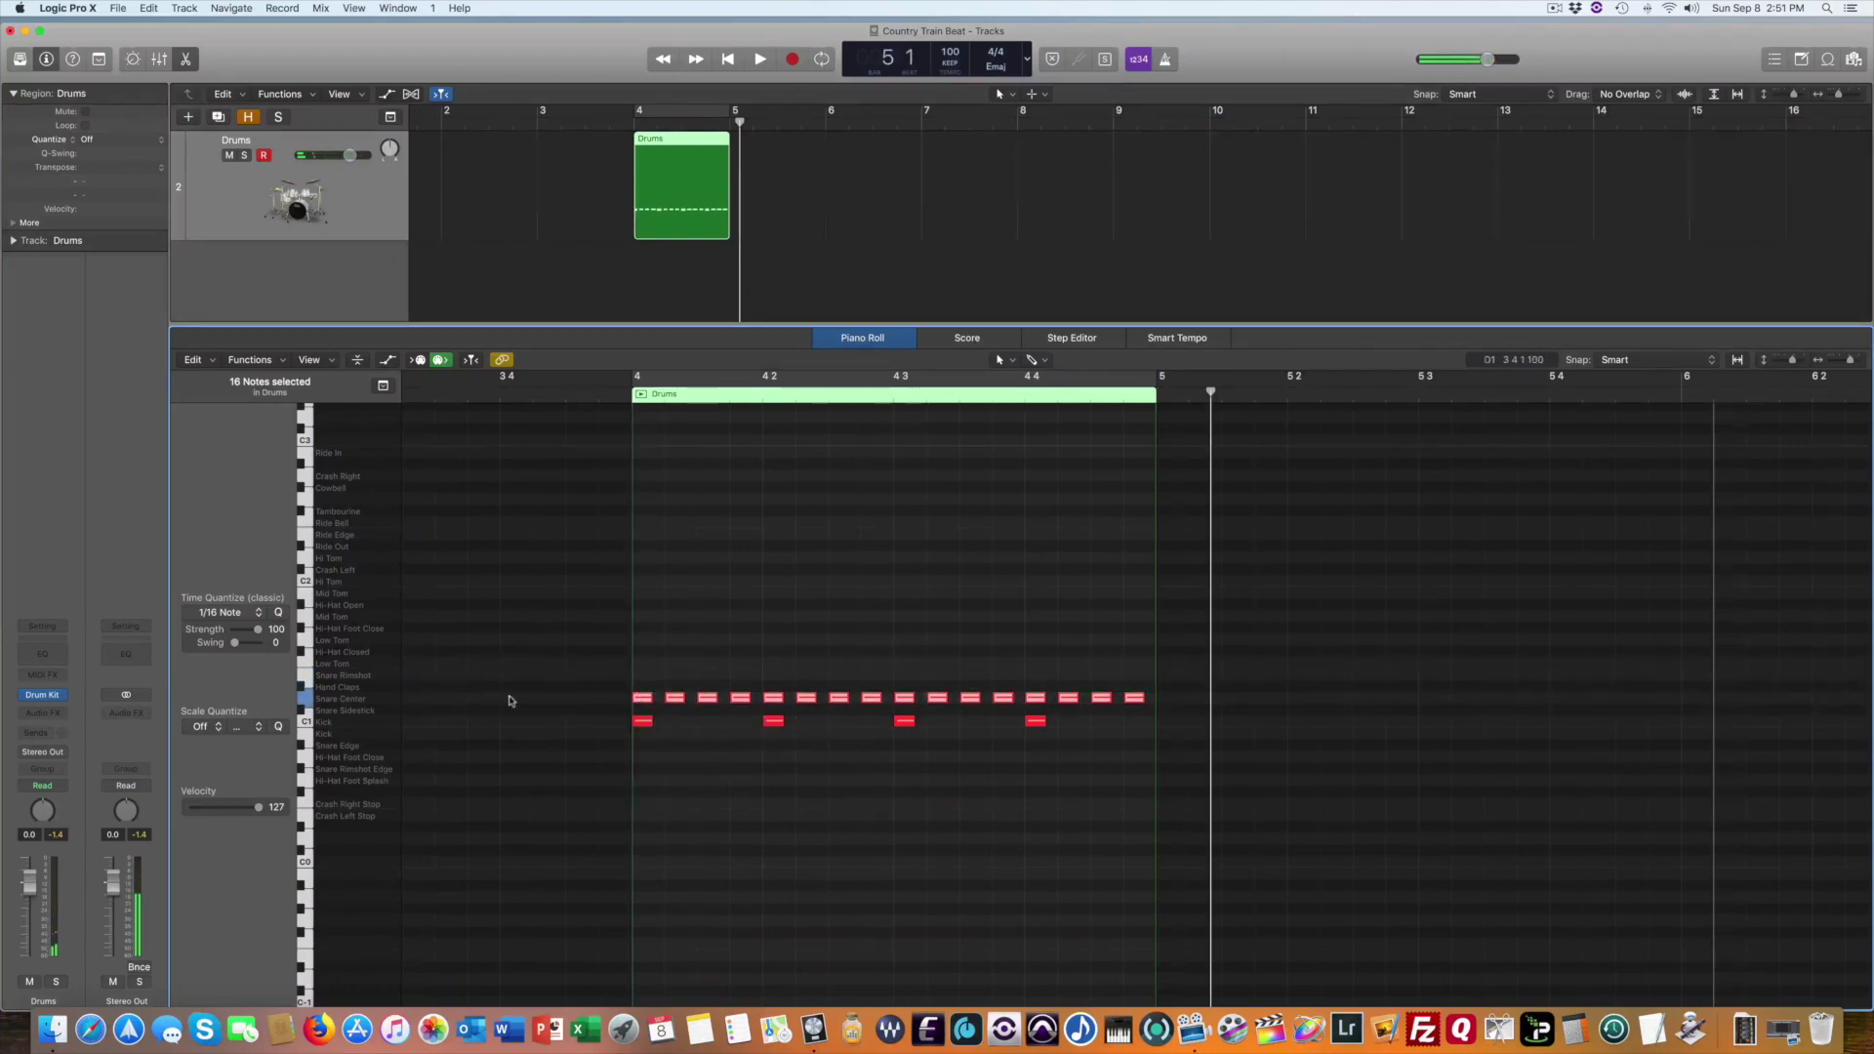
Apply the Random Velocity MIDI transform to the 16 selected snare notes with a range of 60 to 35, and audition the region
click(250, 360)
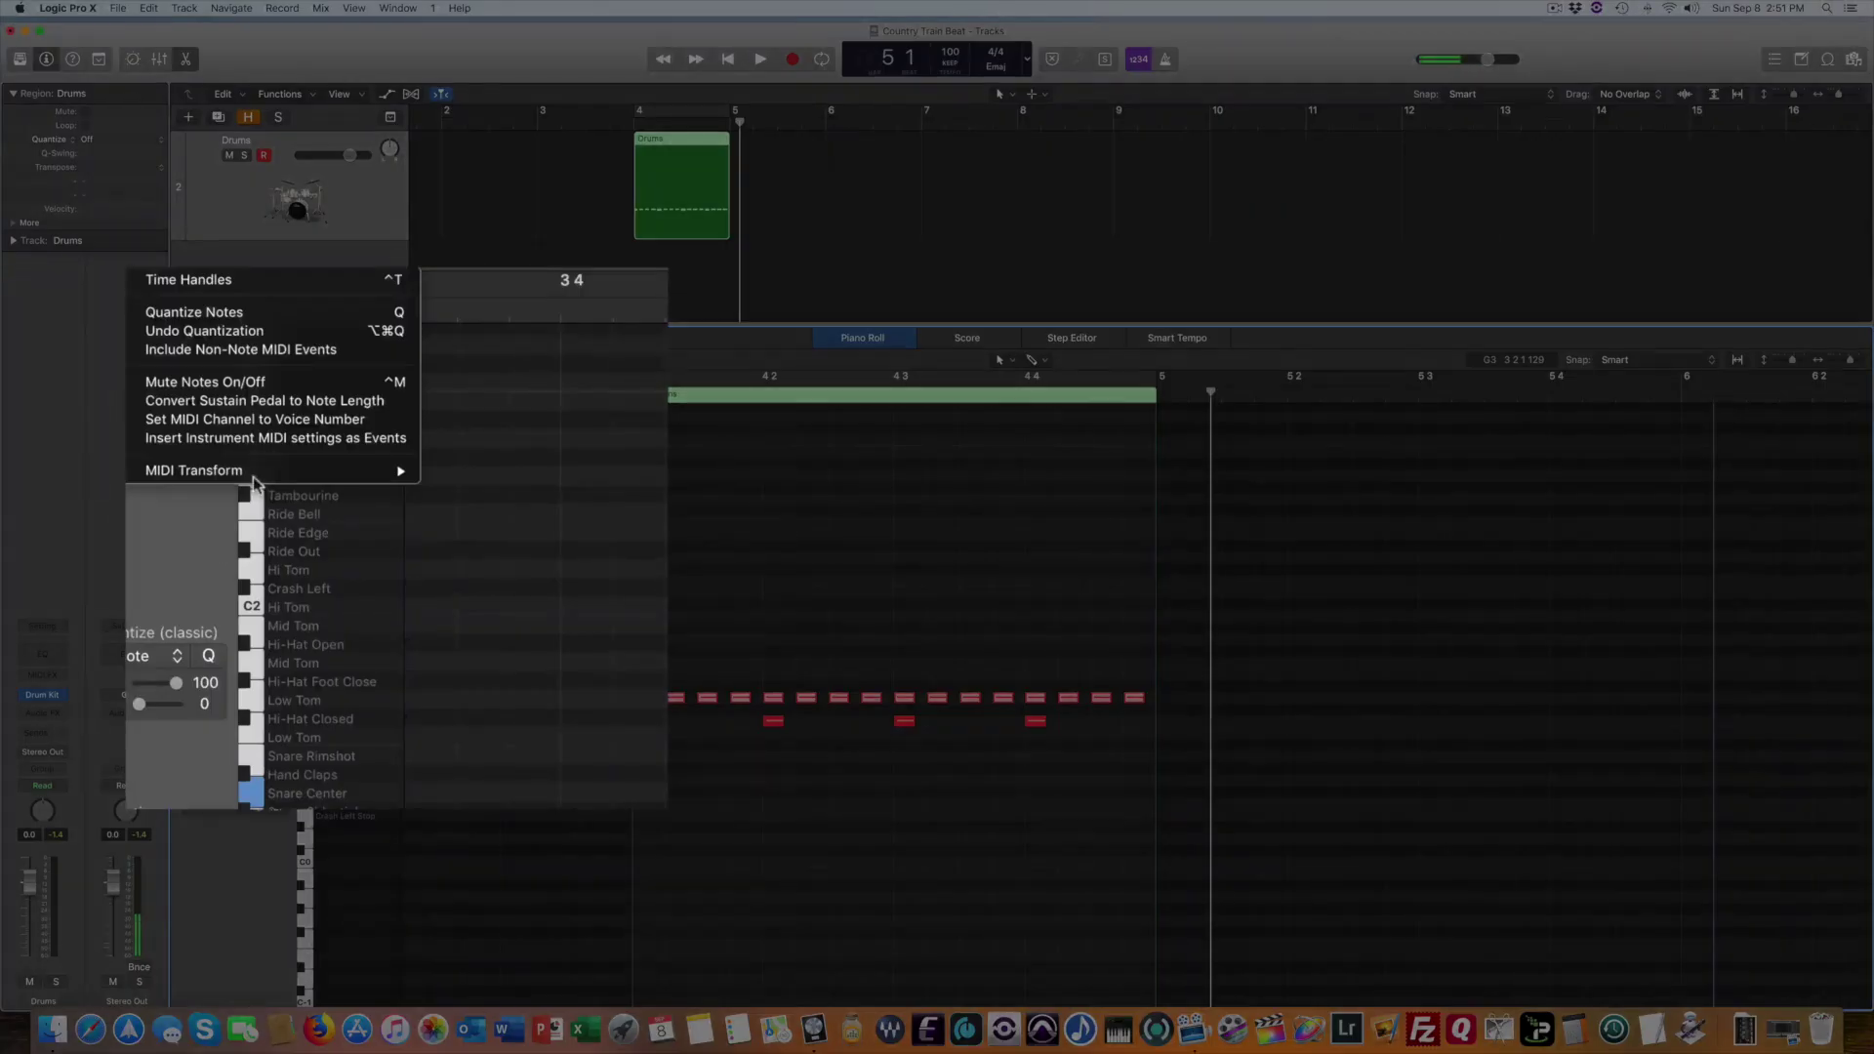
mouse_move(256, 496)
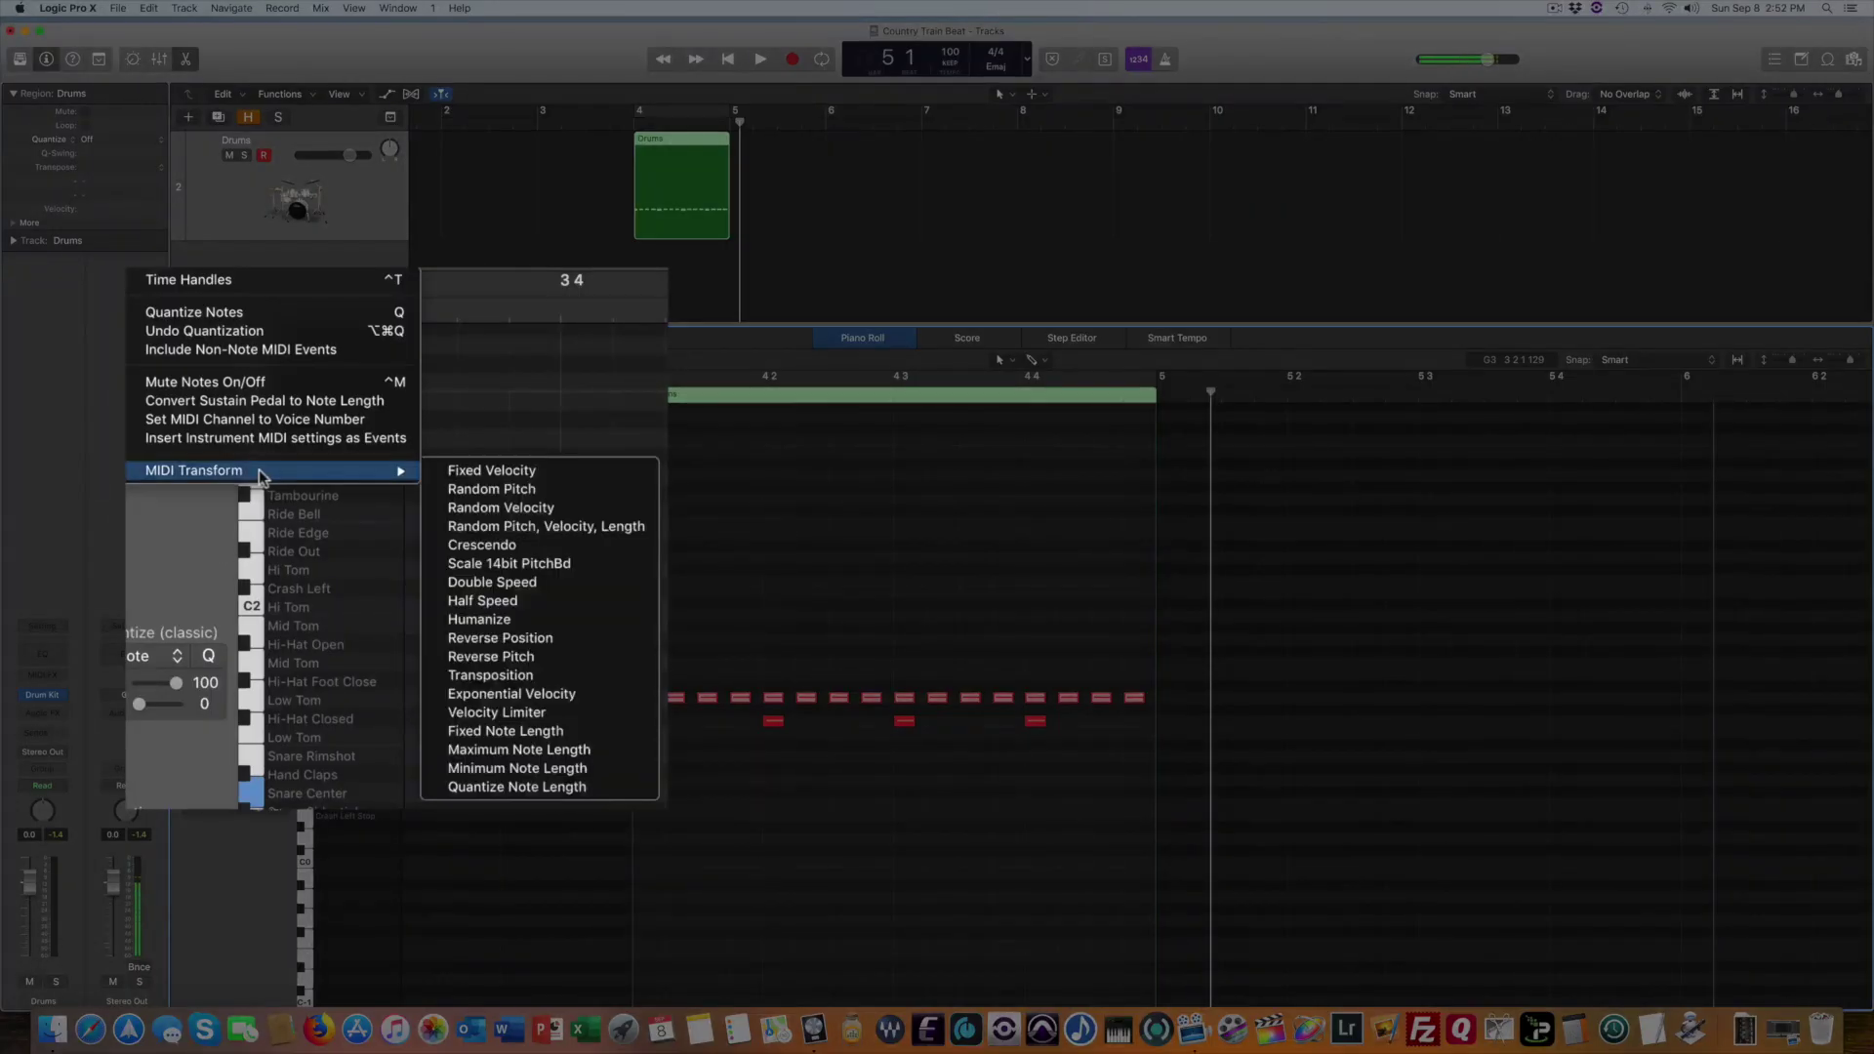
click(528, 507)
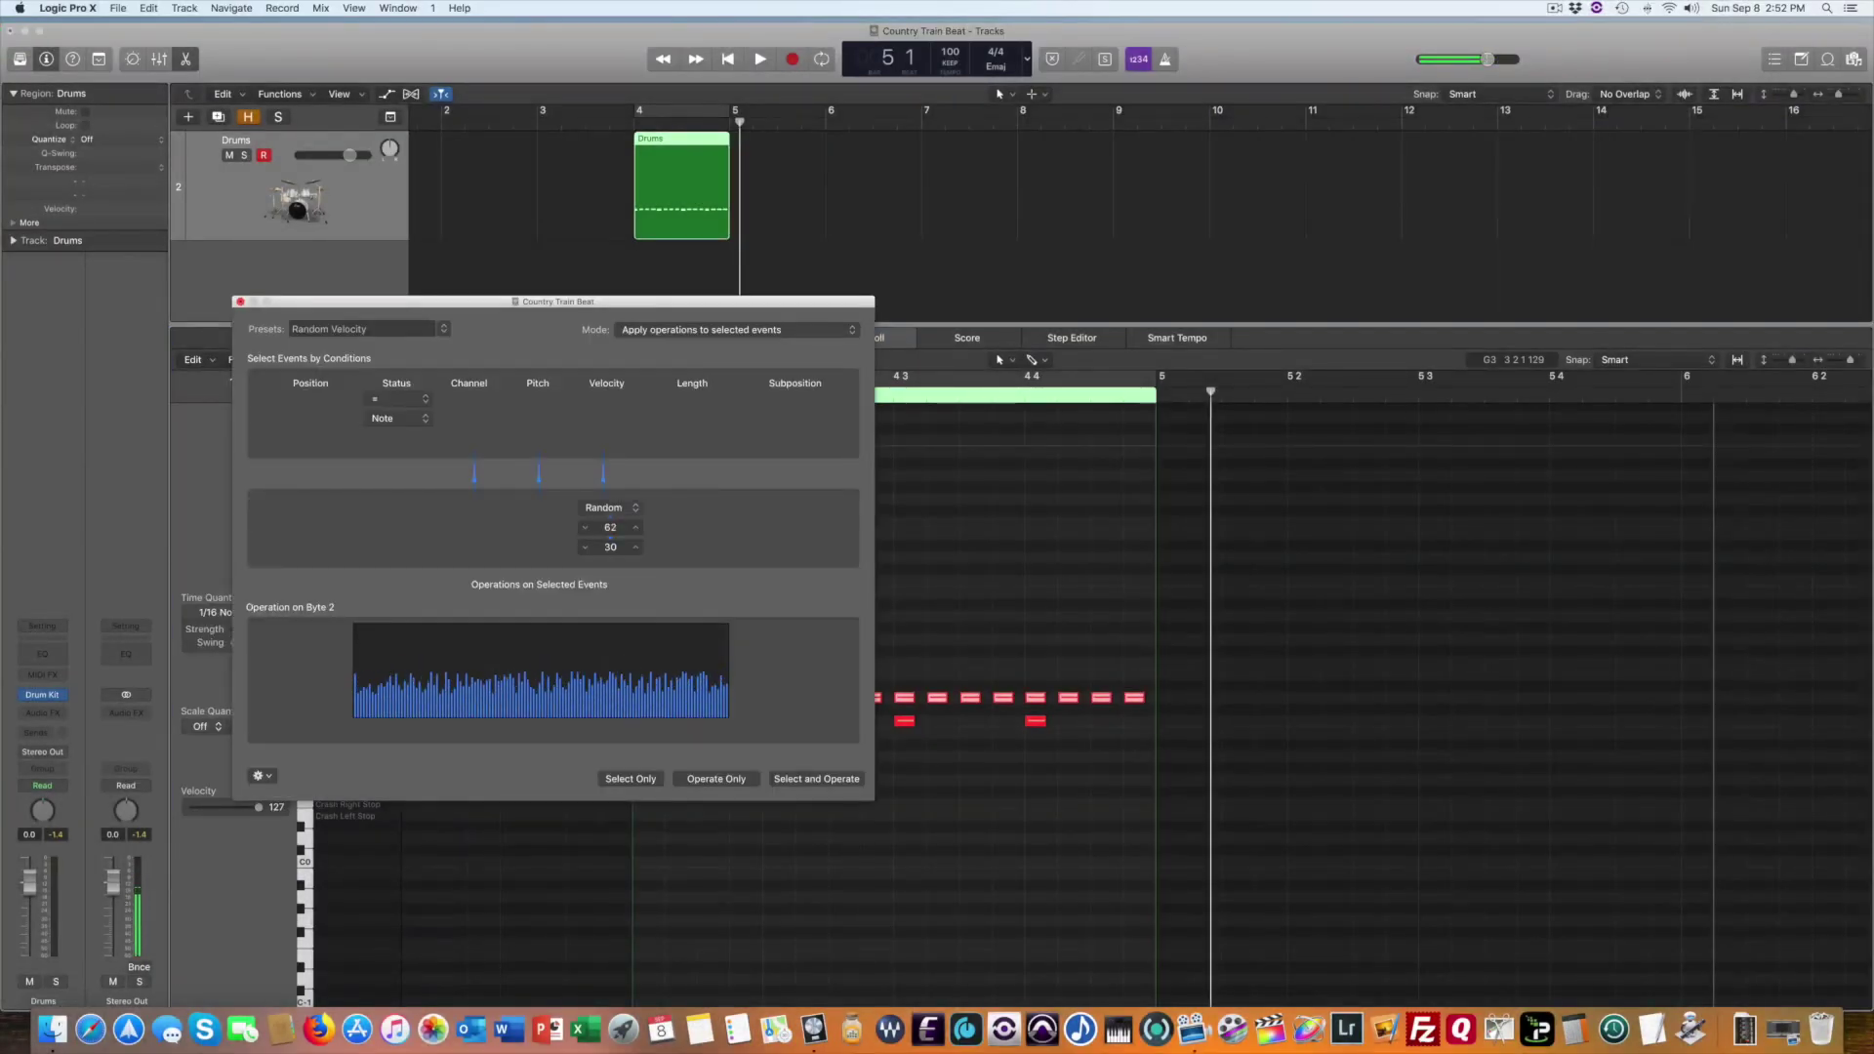
drag(611, 527, 610, 529)
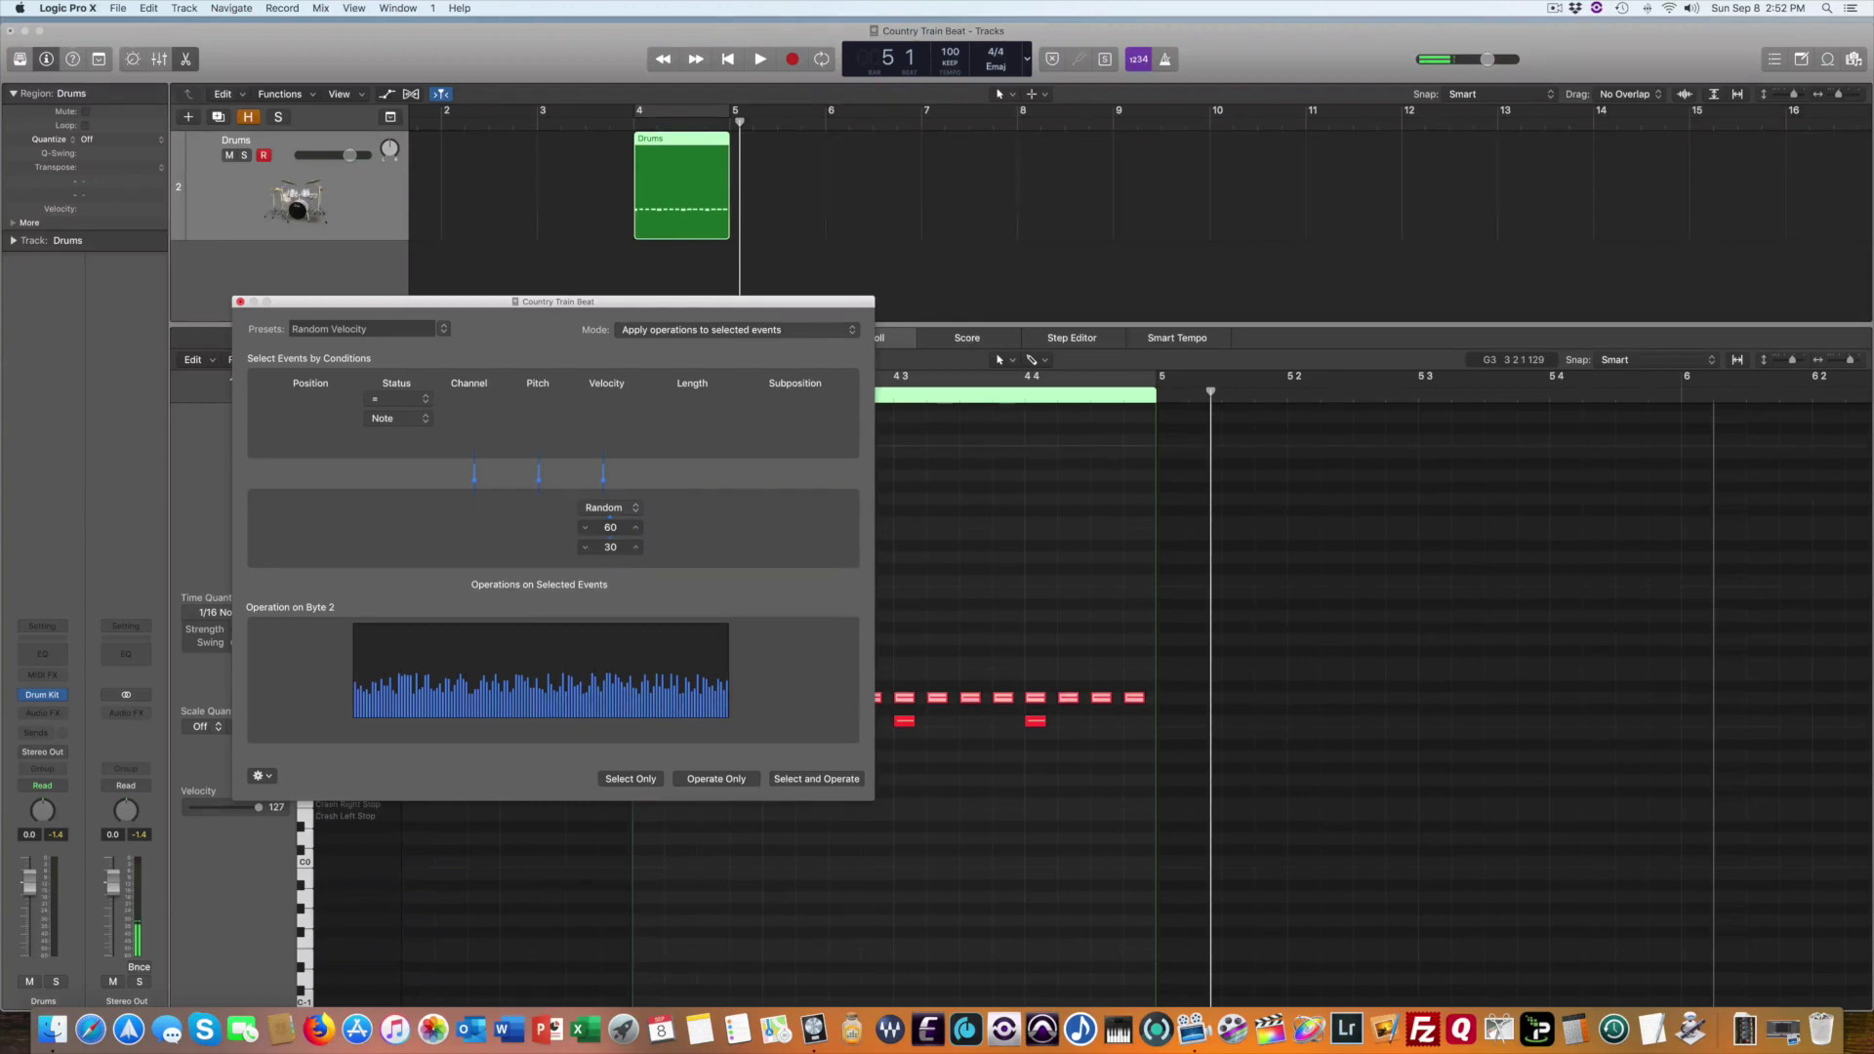
drag(610, 549, 611, 543)
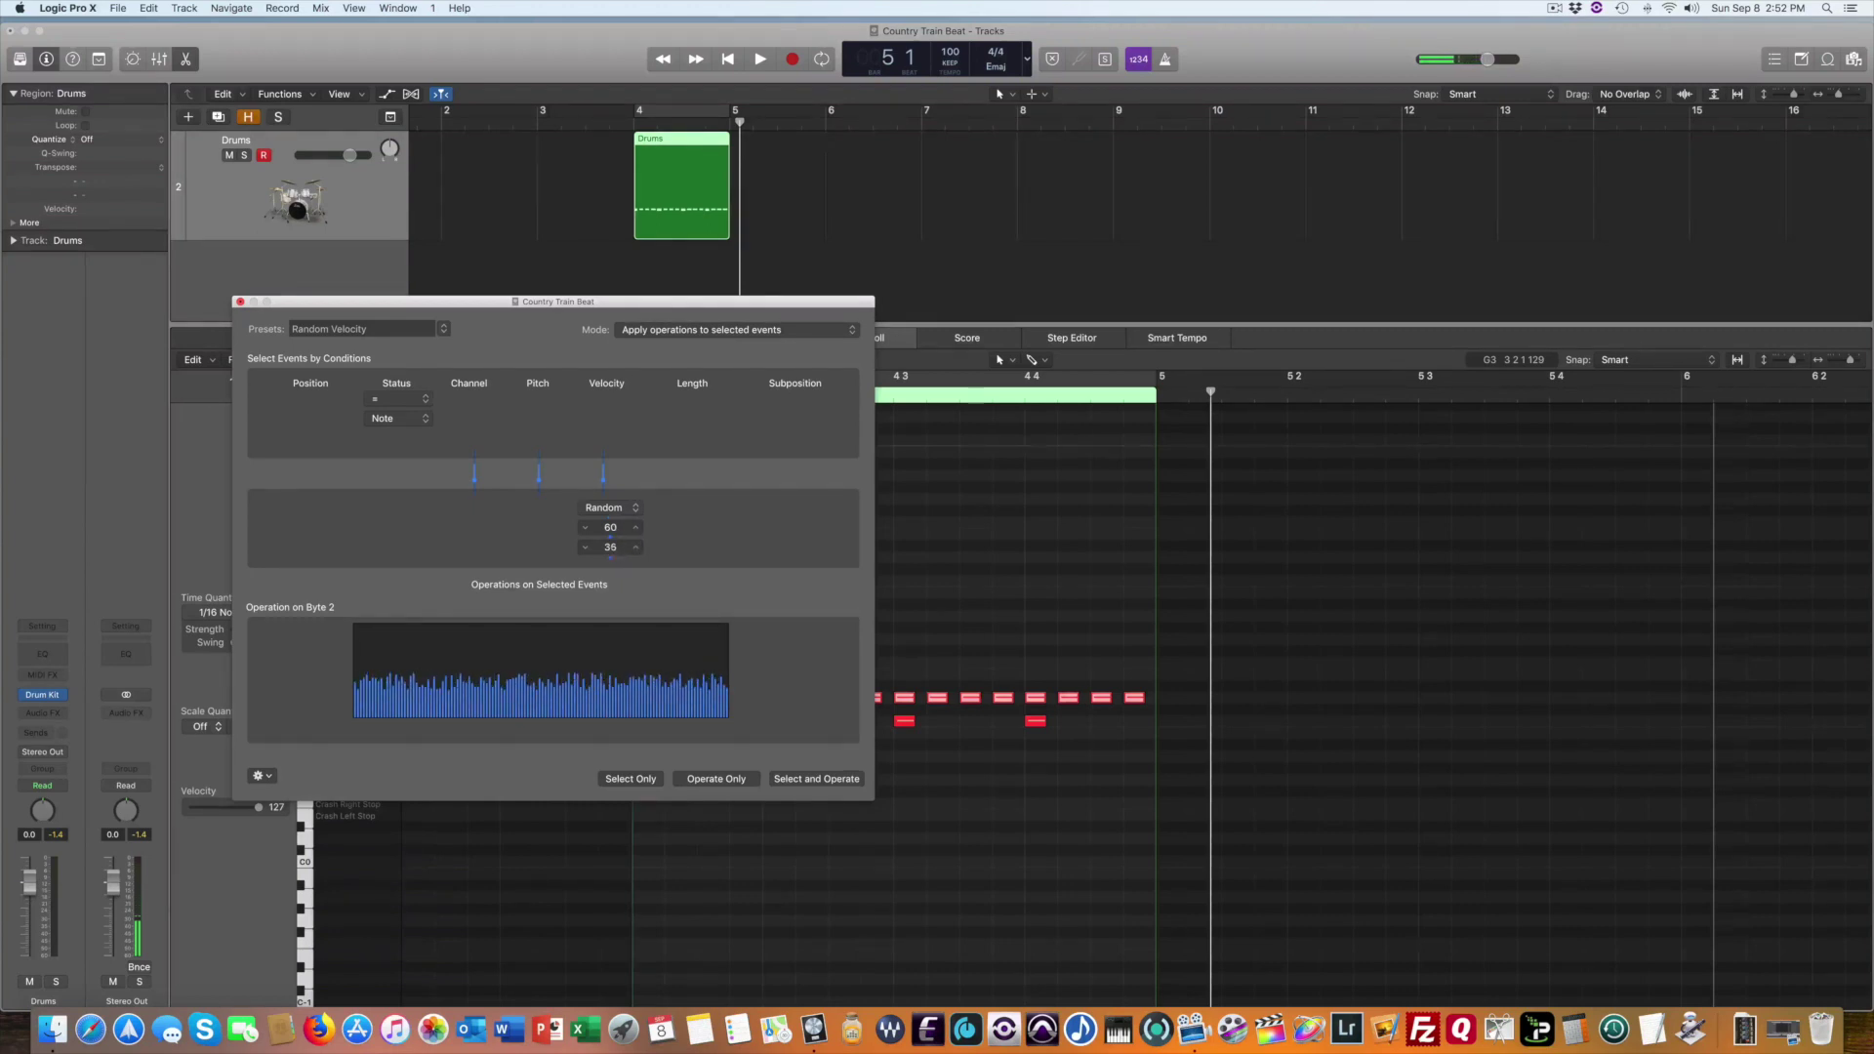
click(716, 779)
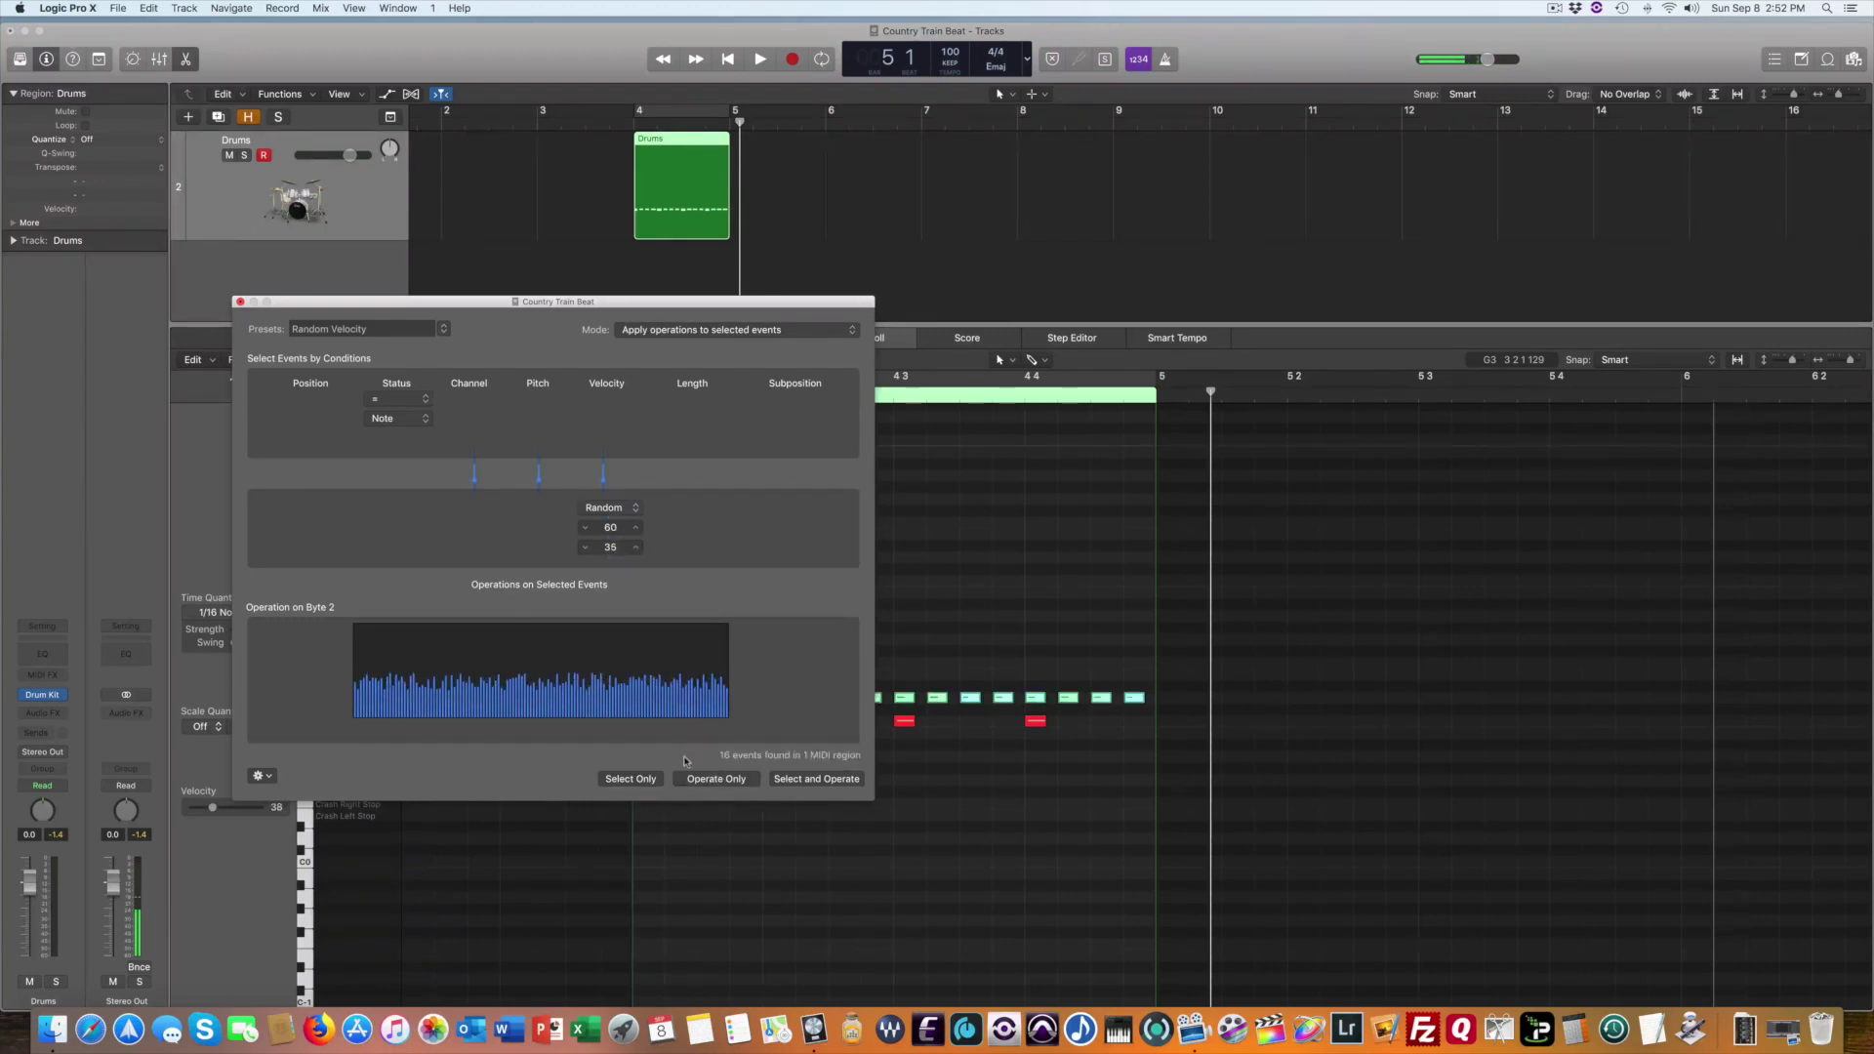
click(238, 303)
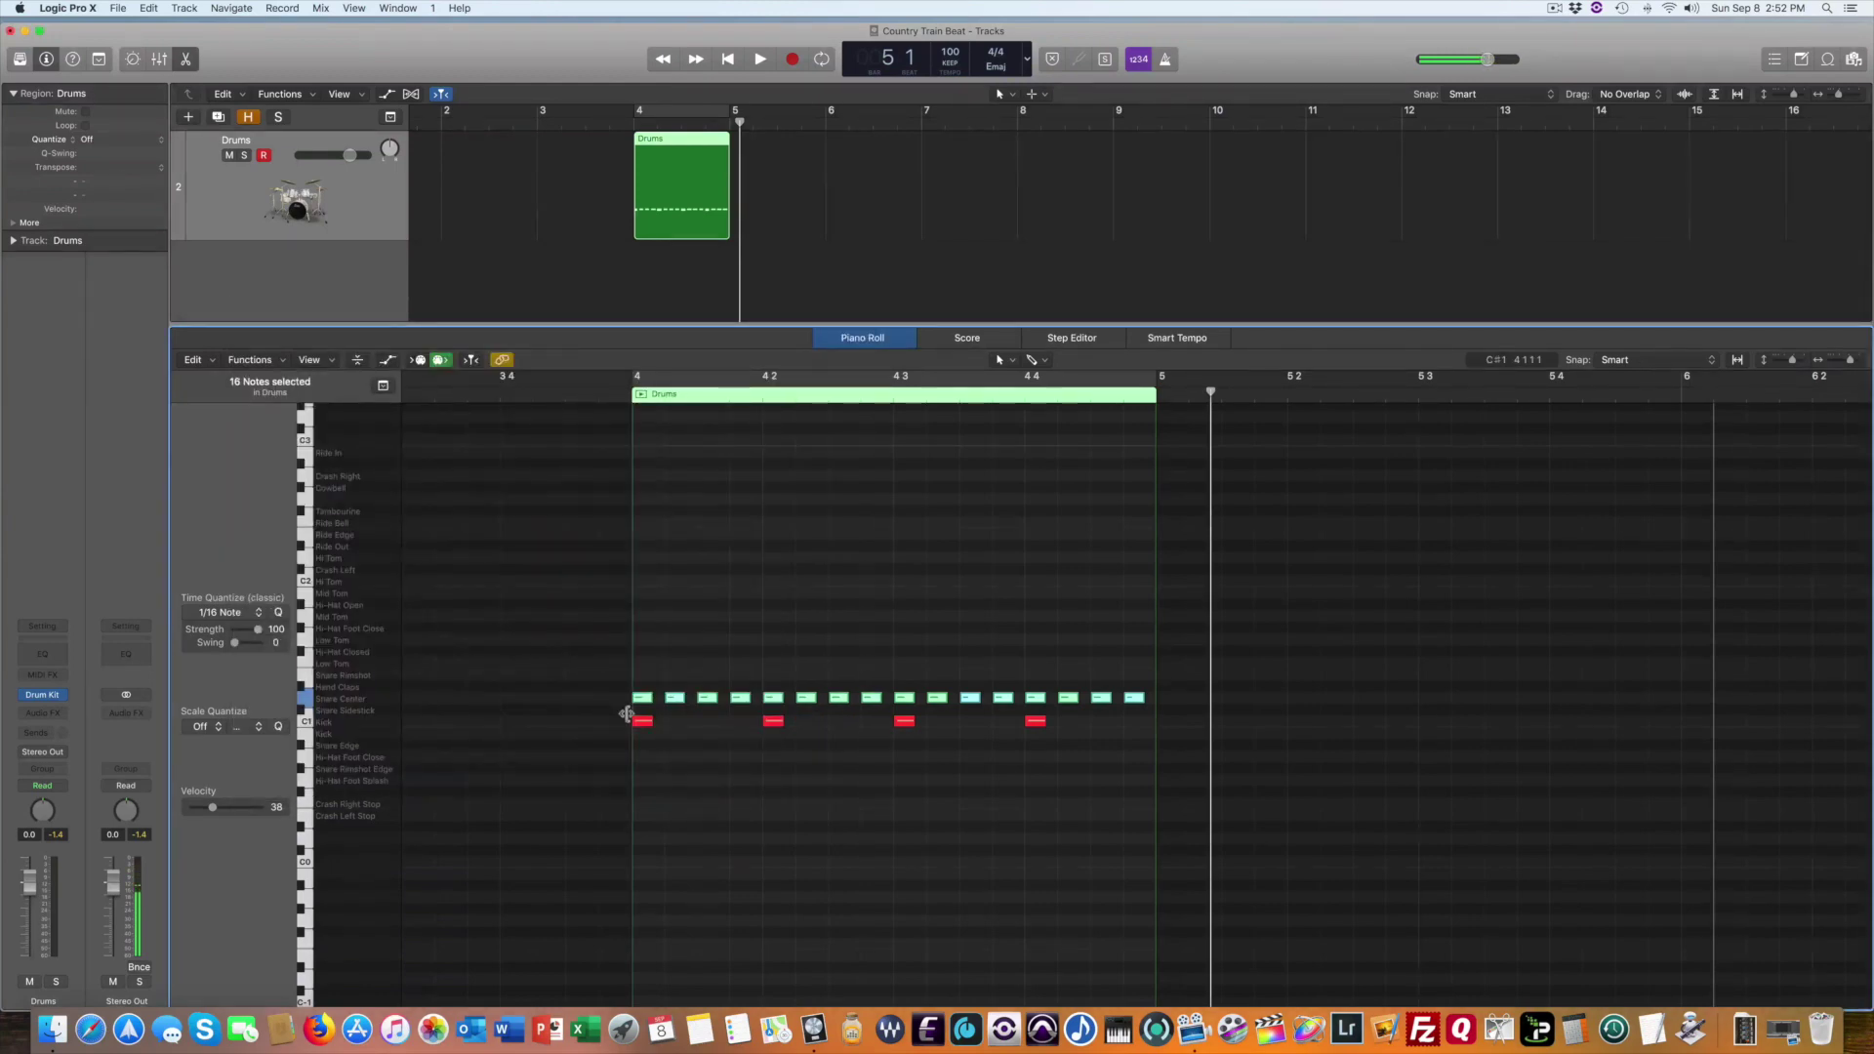
click(637, 395)
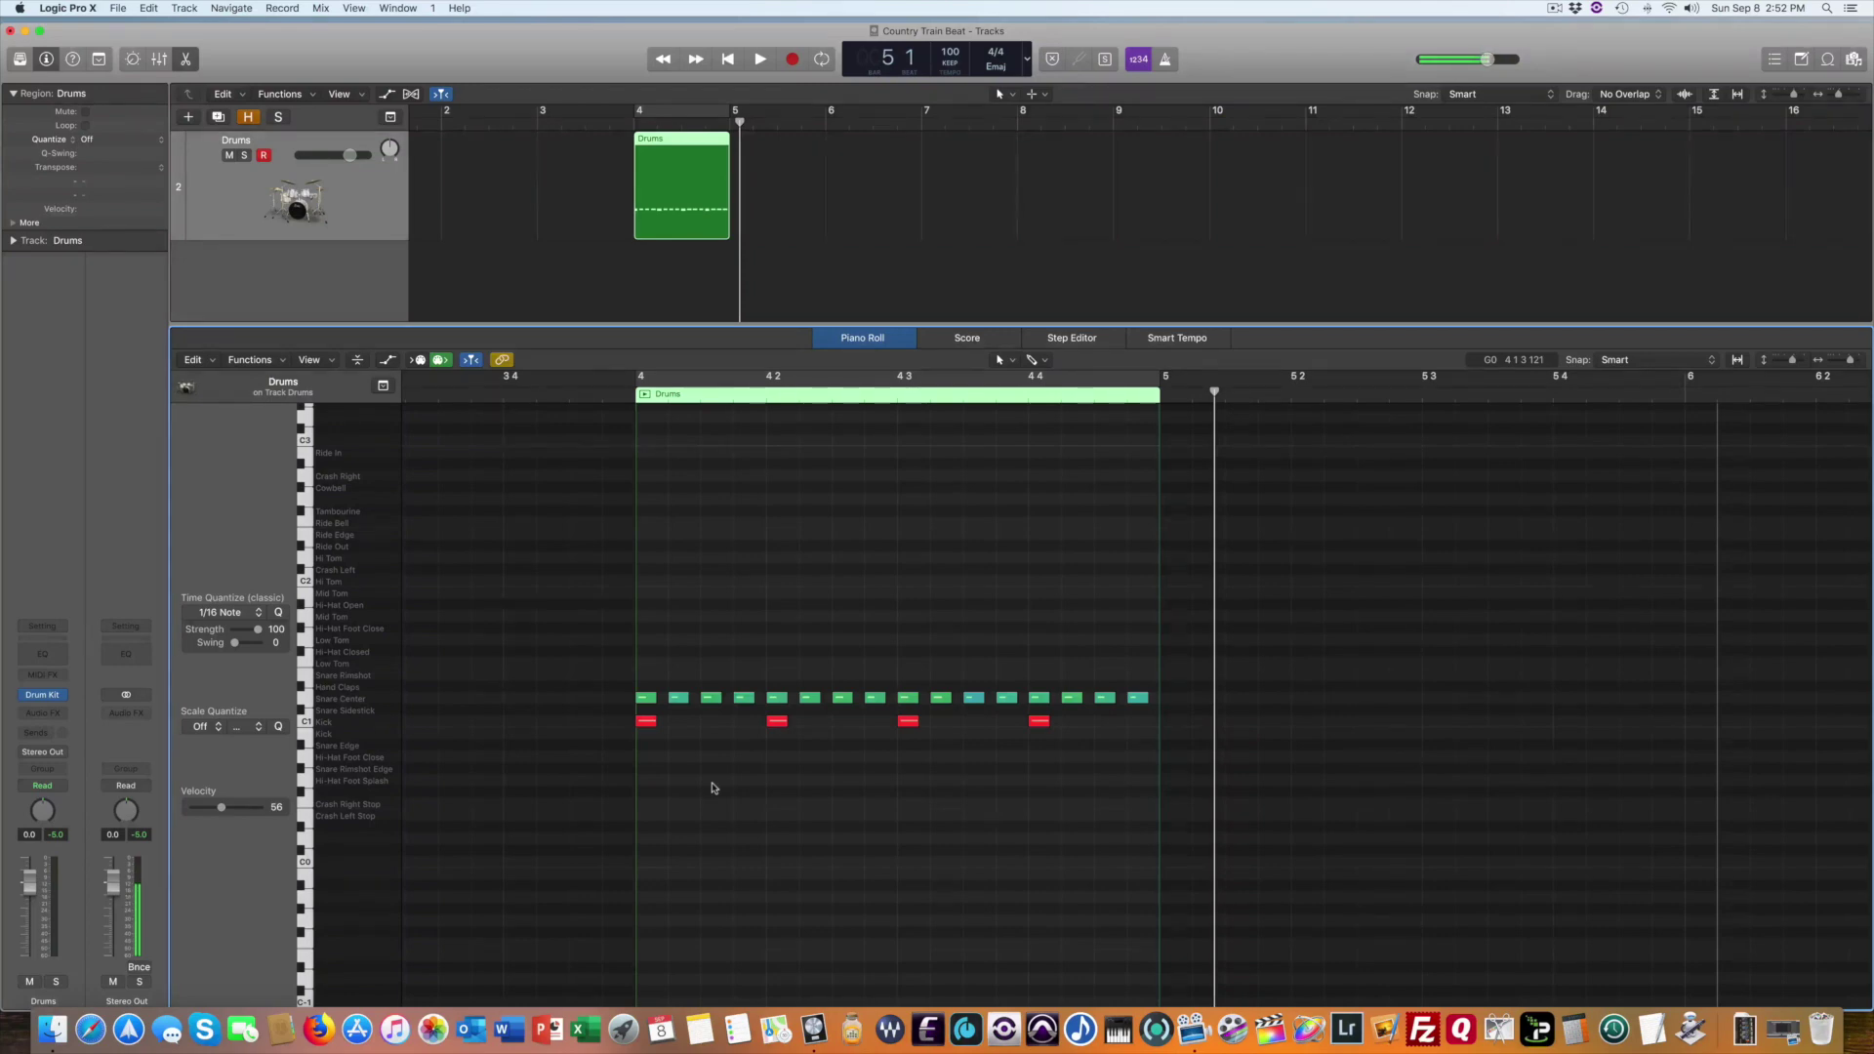
Raise the Snare Center note on the third sixteenth of every beat to velocity 127 with the Velocity tool, and audition the region
key(Right)
click(679, 698)
click(711, 698)
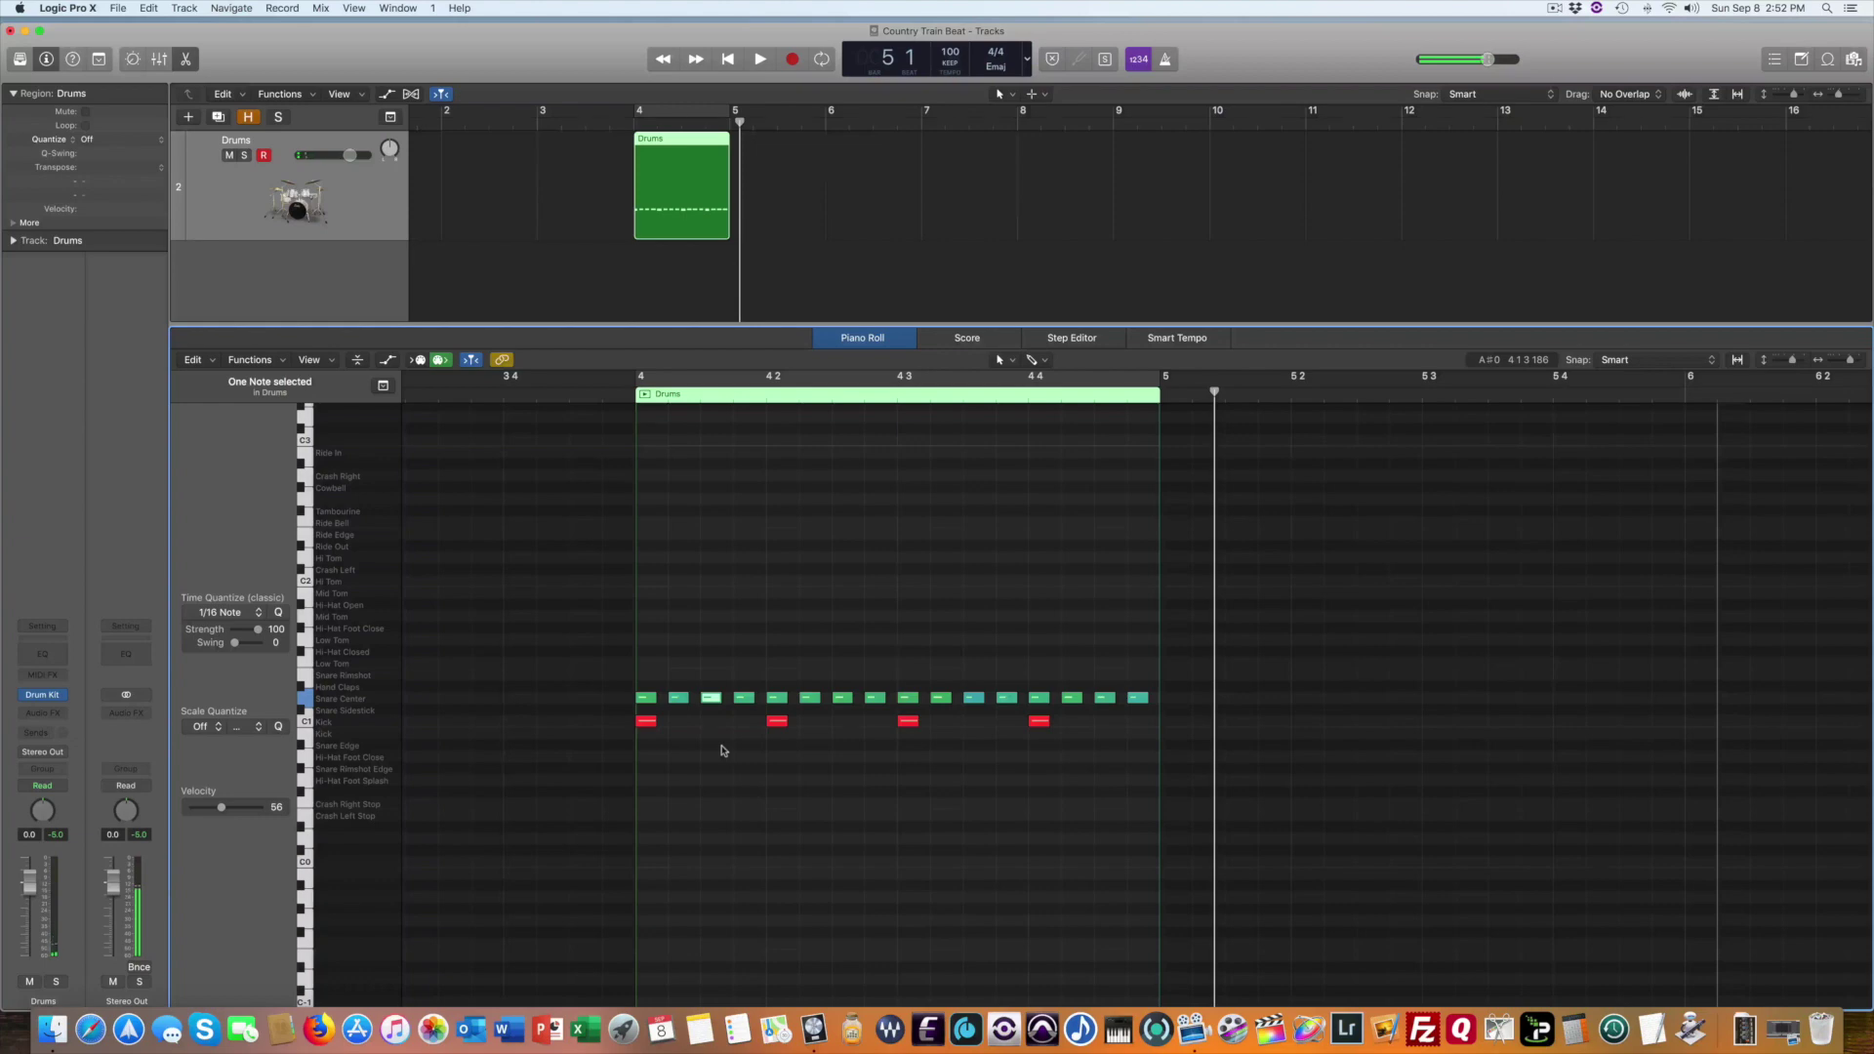
key(t)
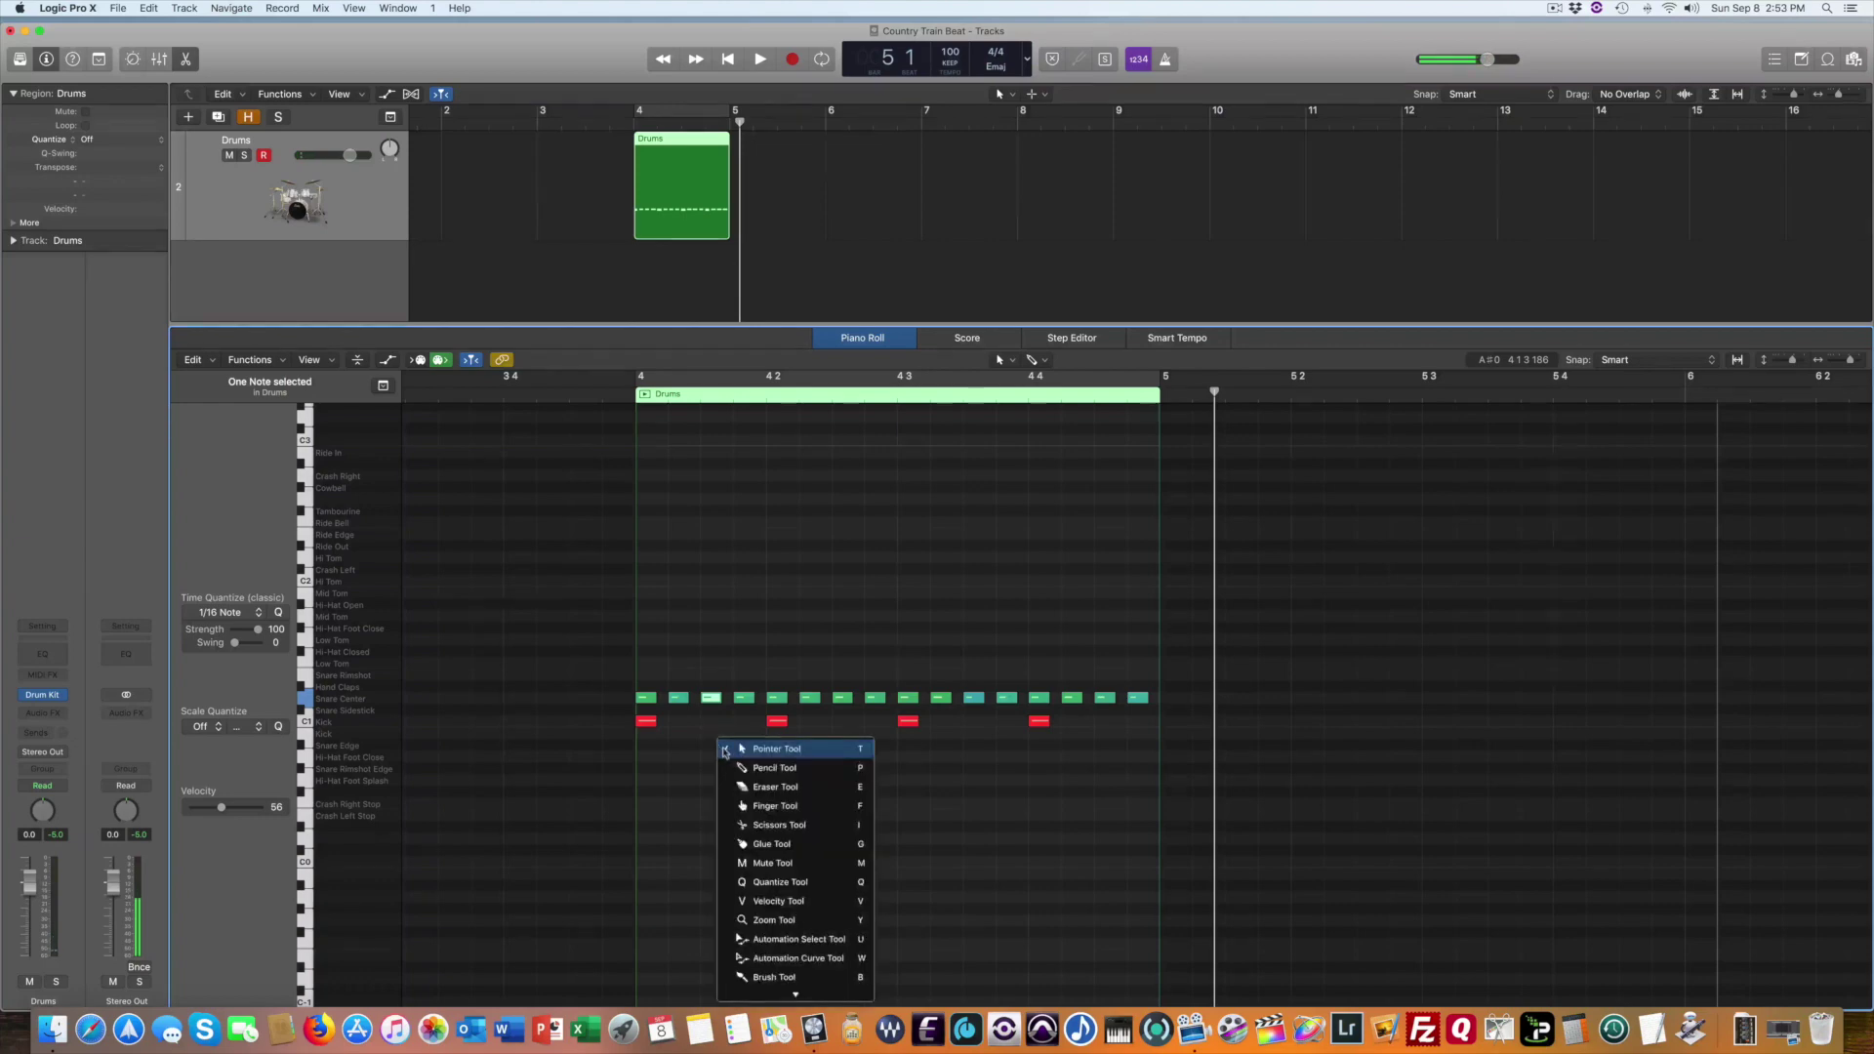
click(786, 903)
drag(712, 696, 712, 479)
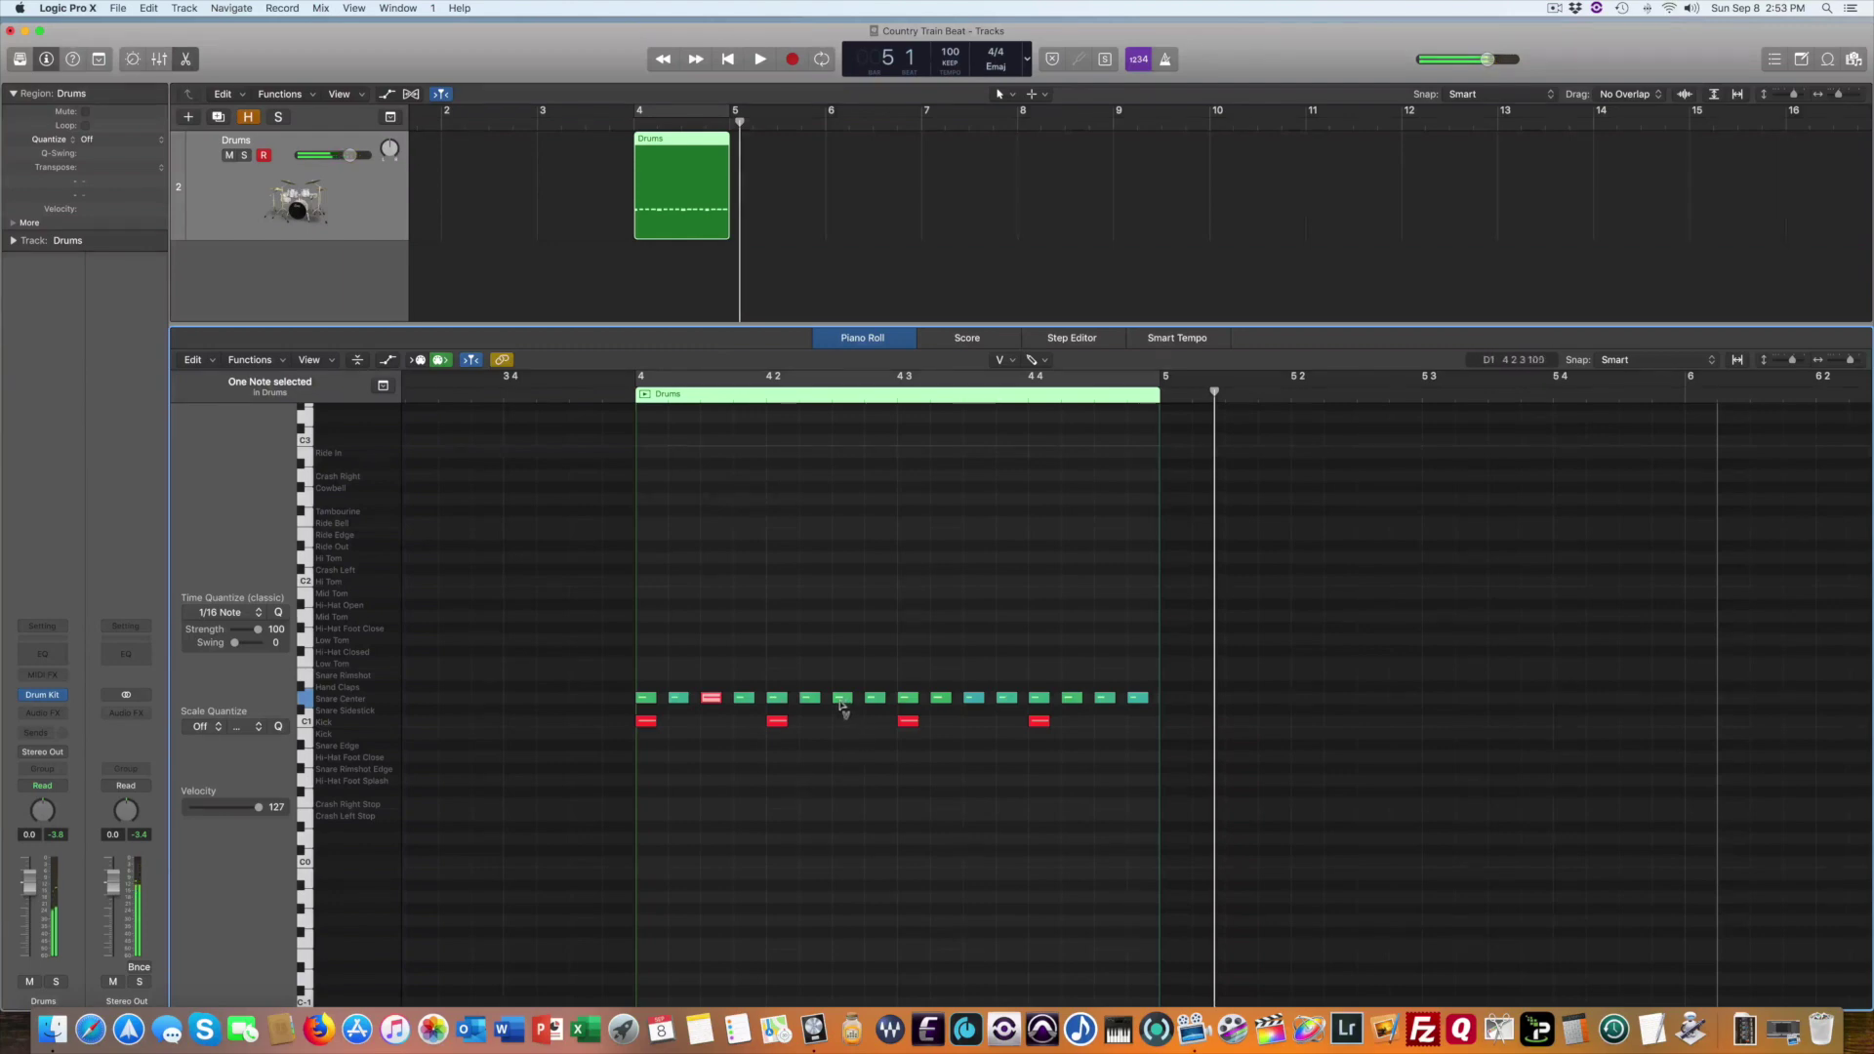
drag(842, 703, 841, 478)
drag(969, 703, 973, 503)
drag(1100, 703, 1101, 477)
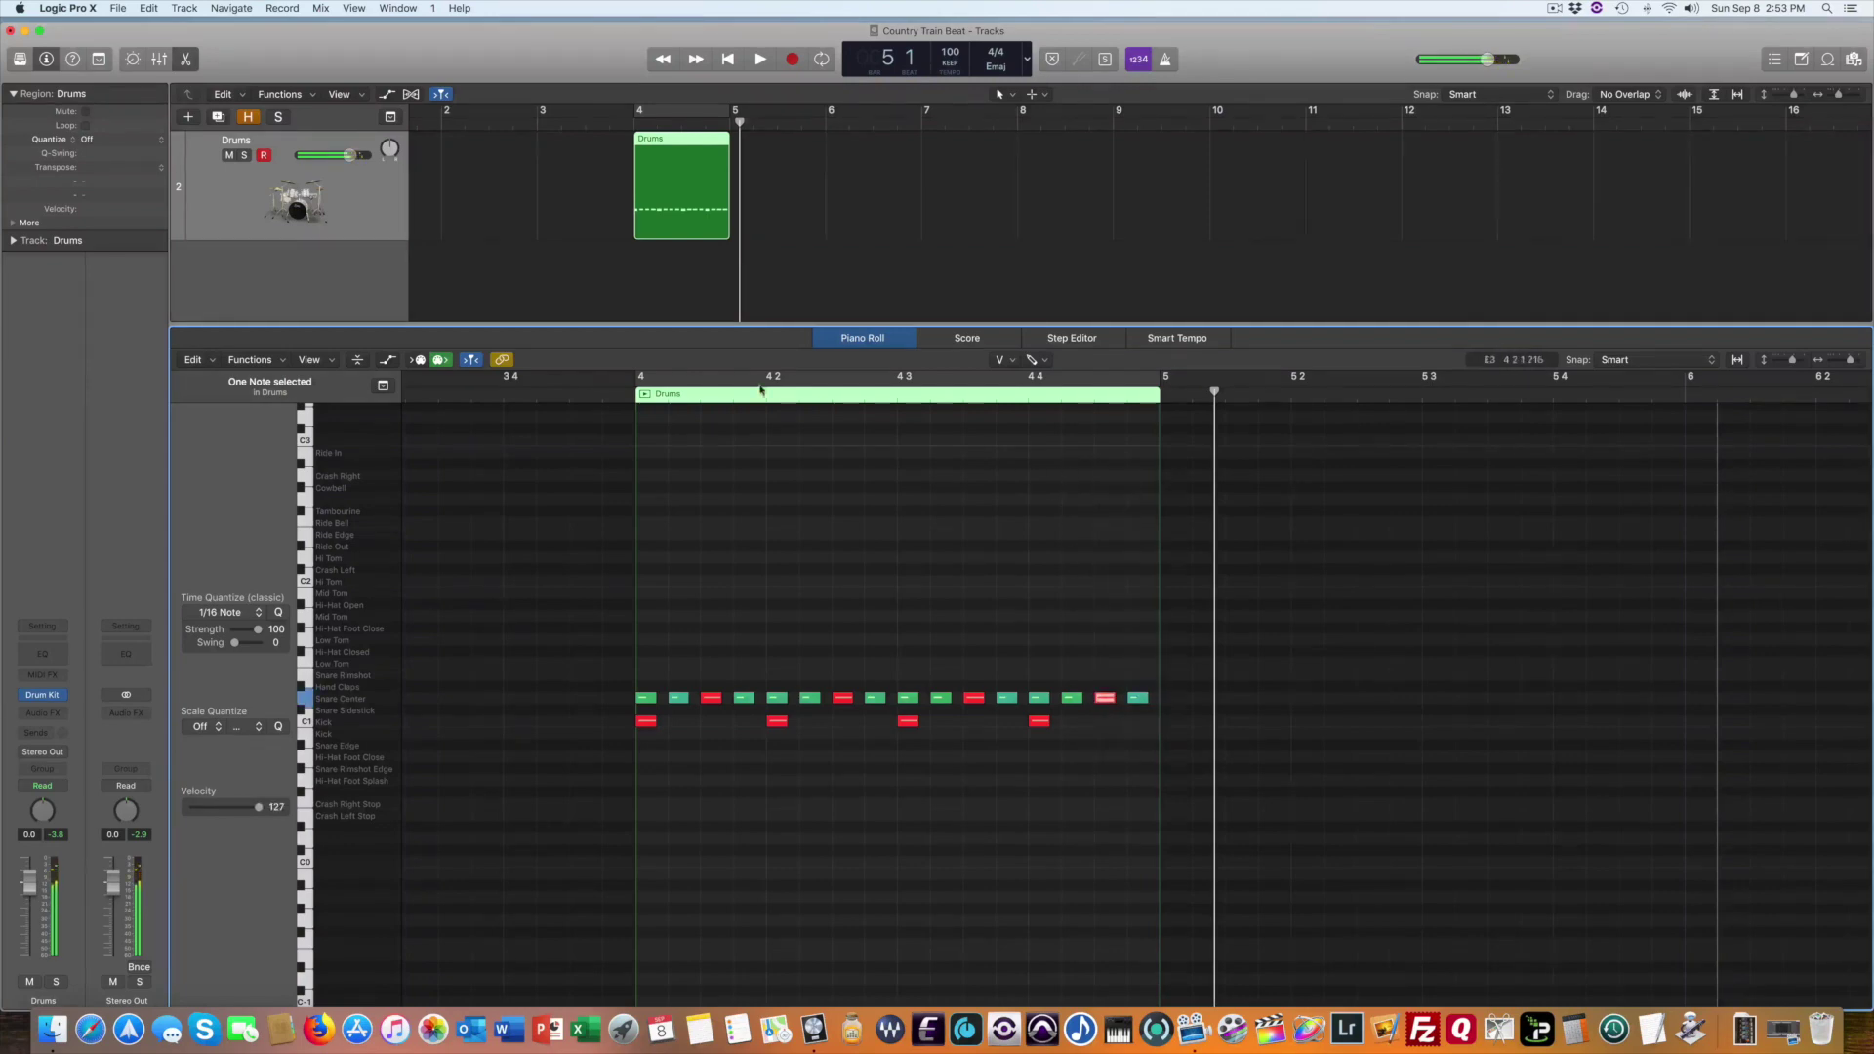
click(641, 396)
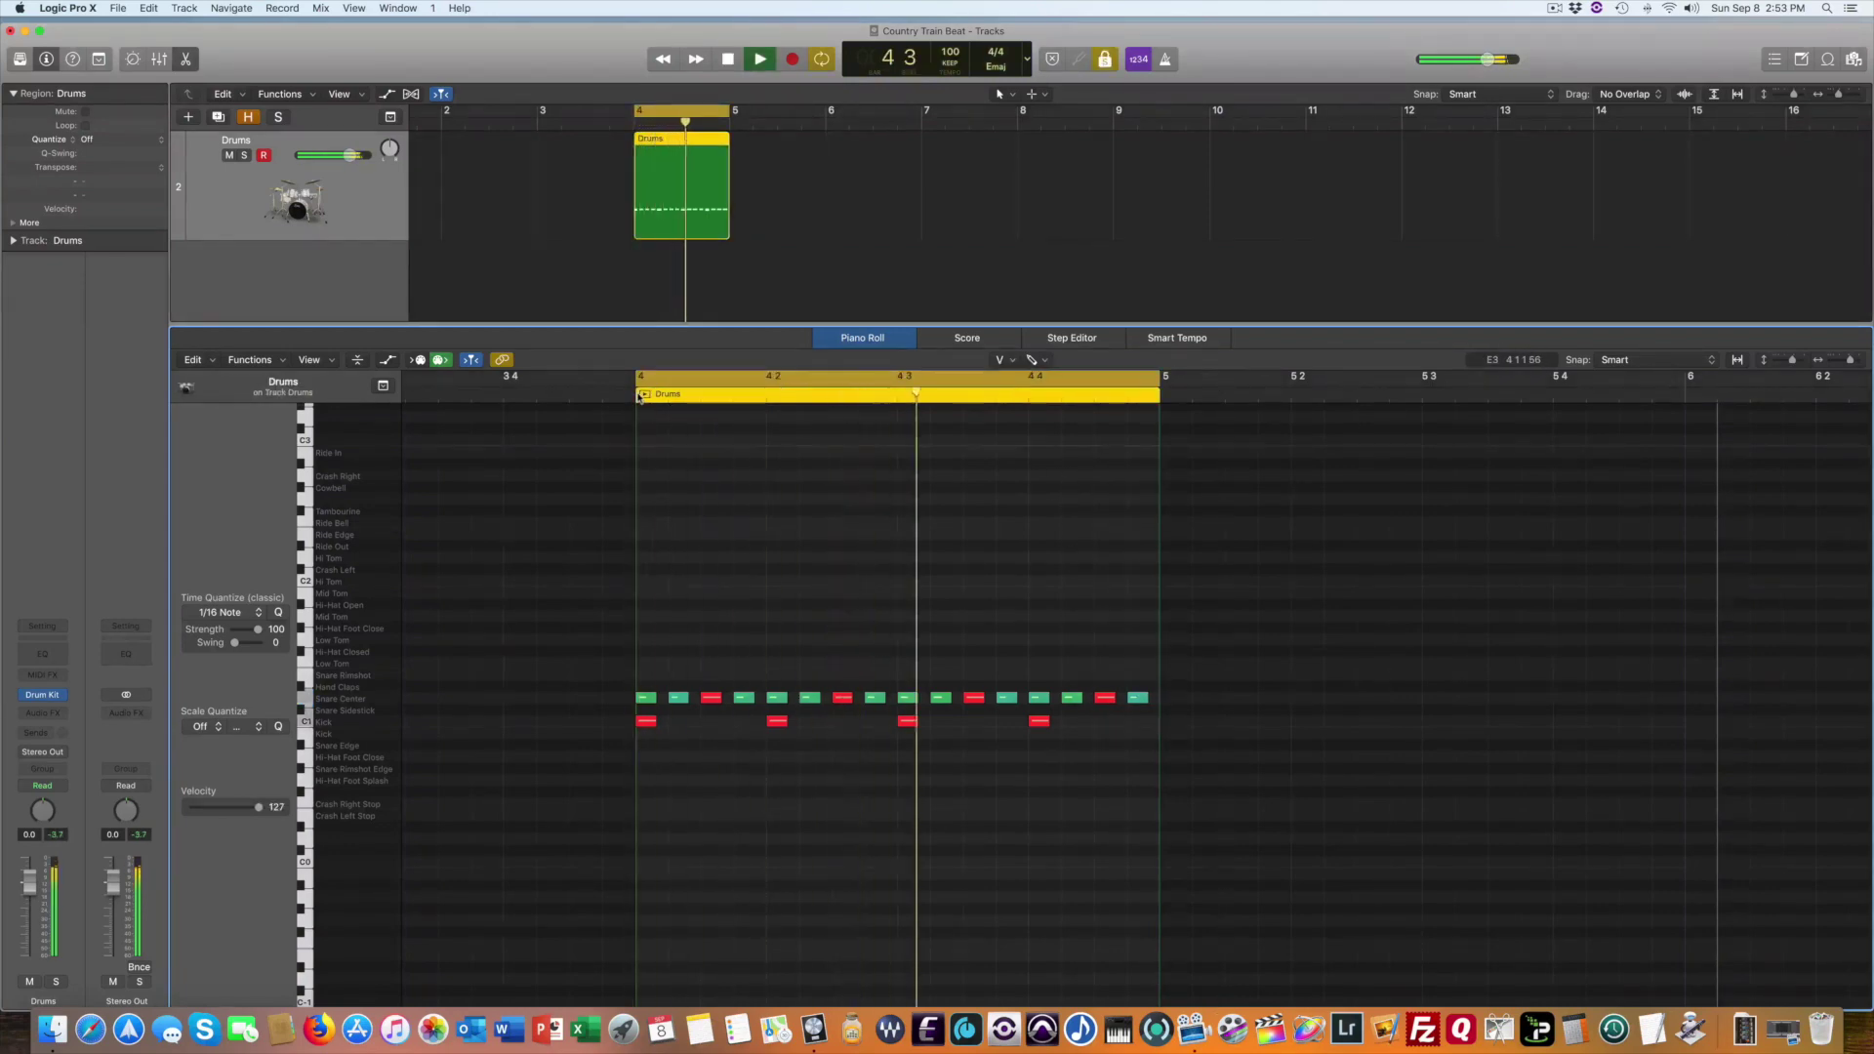
click(641, 395)
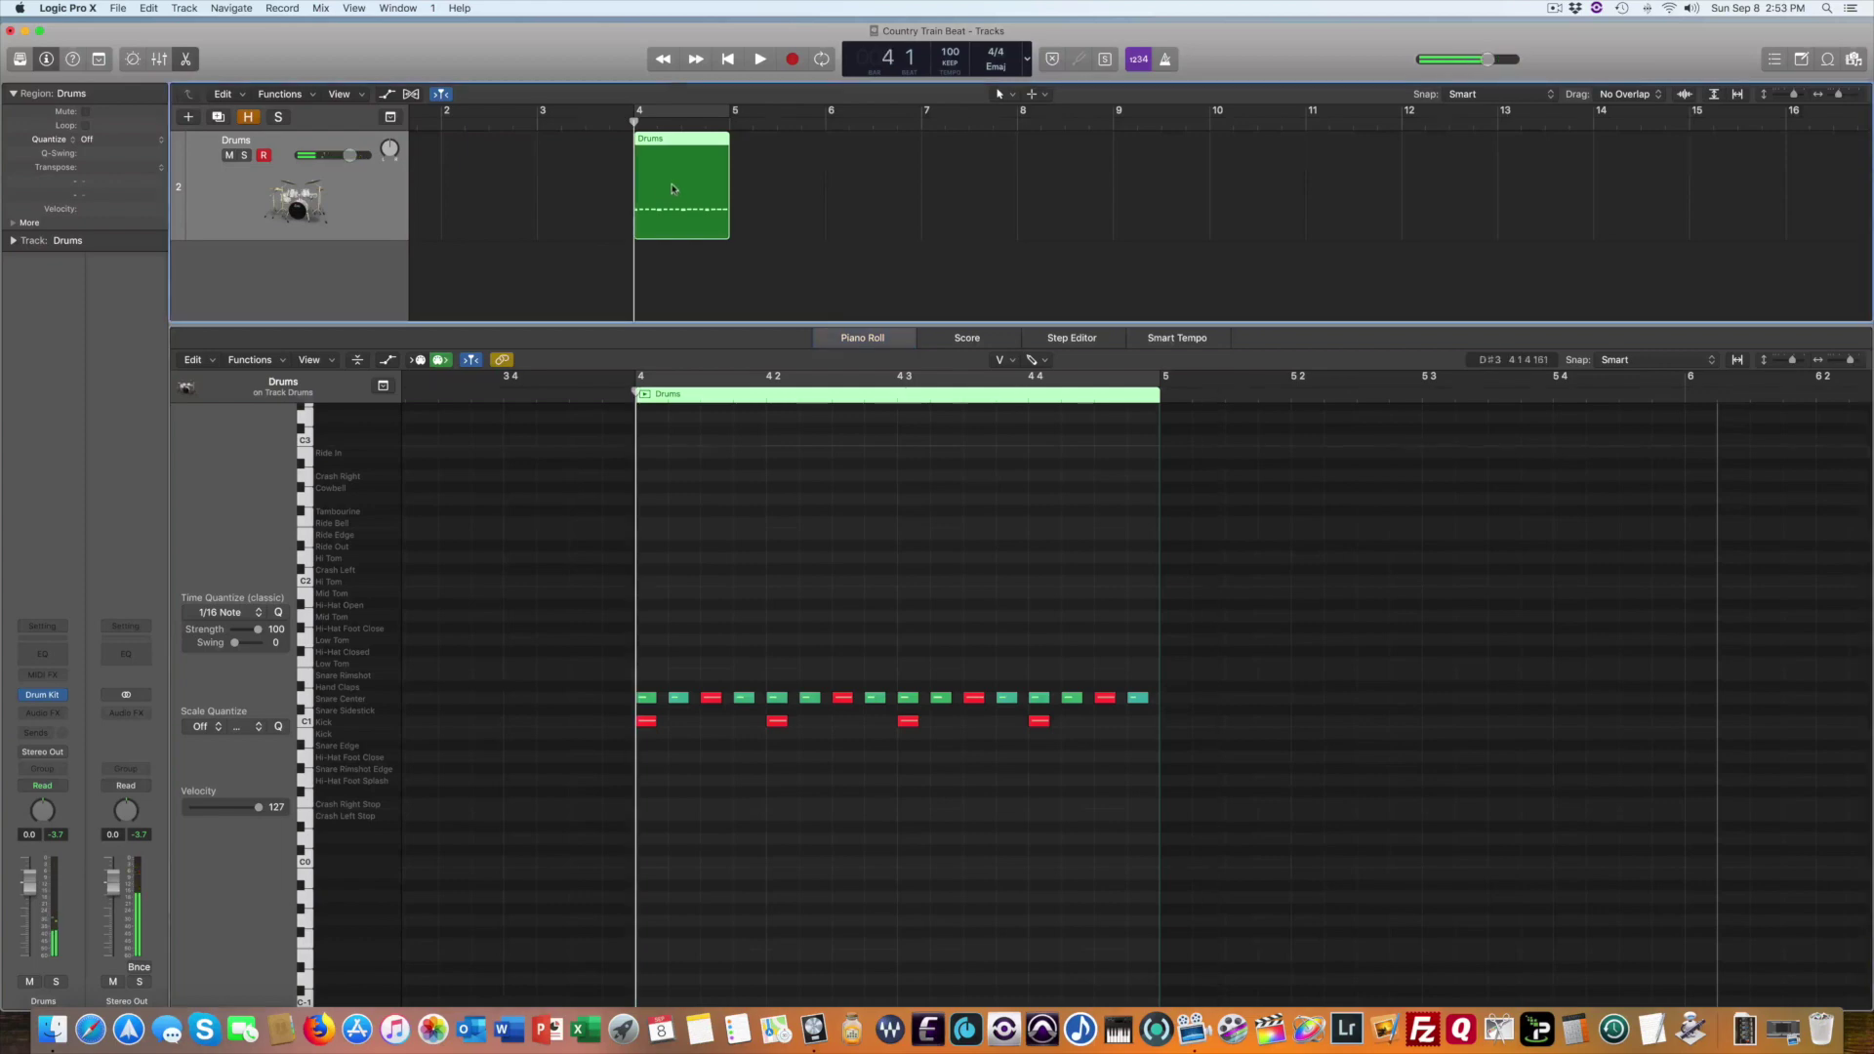
Copy the Drums region from bar 4 to bar 5, select both regions, and play them back
drag(672, 189, 768, 189)
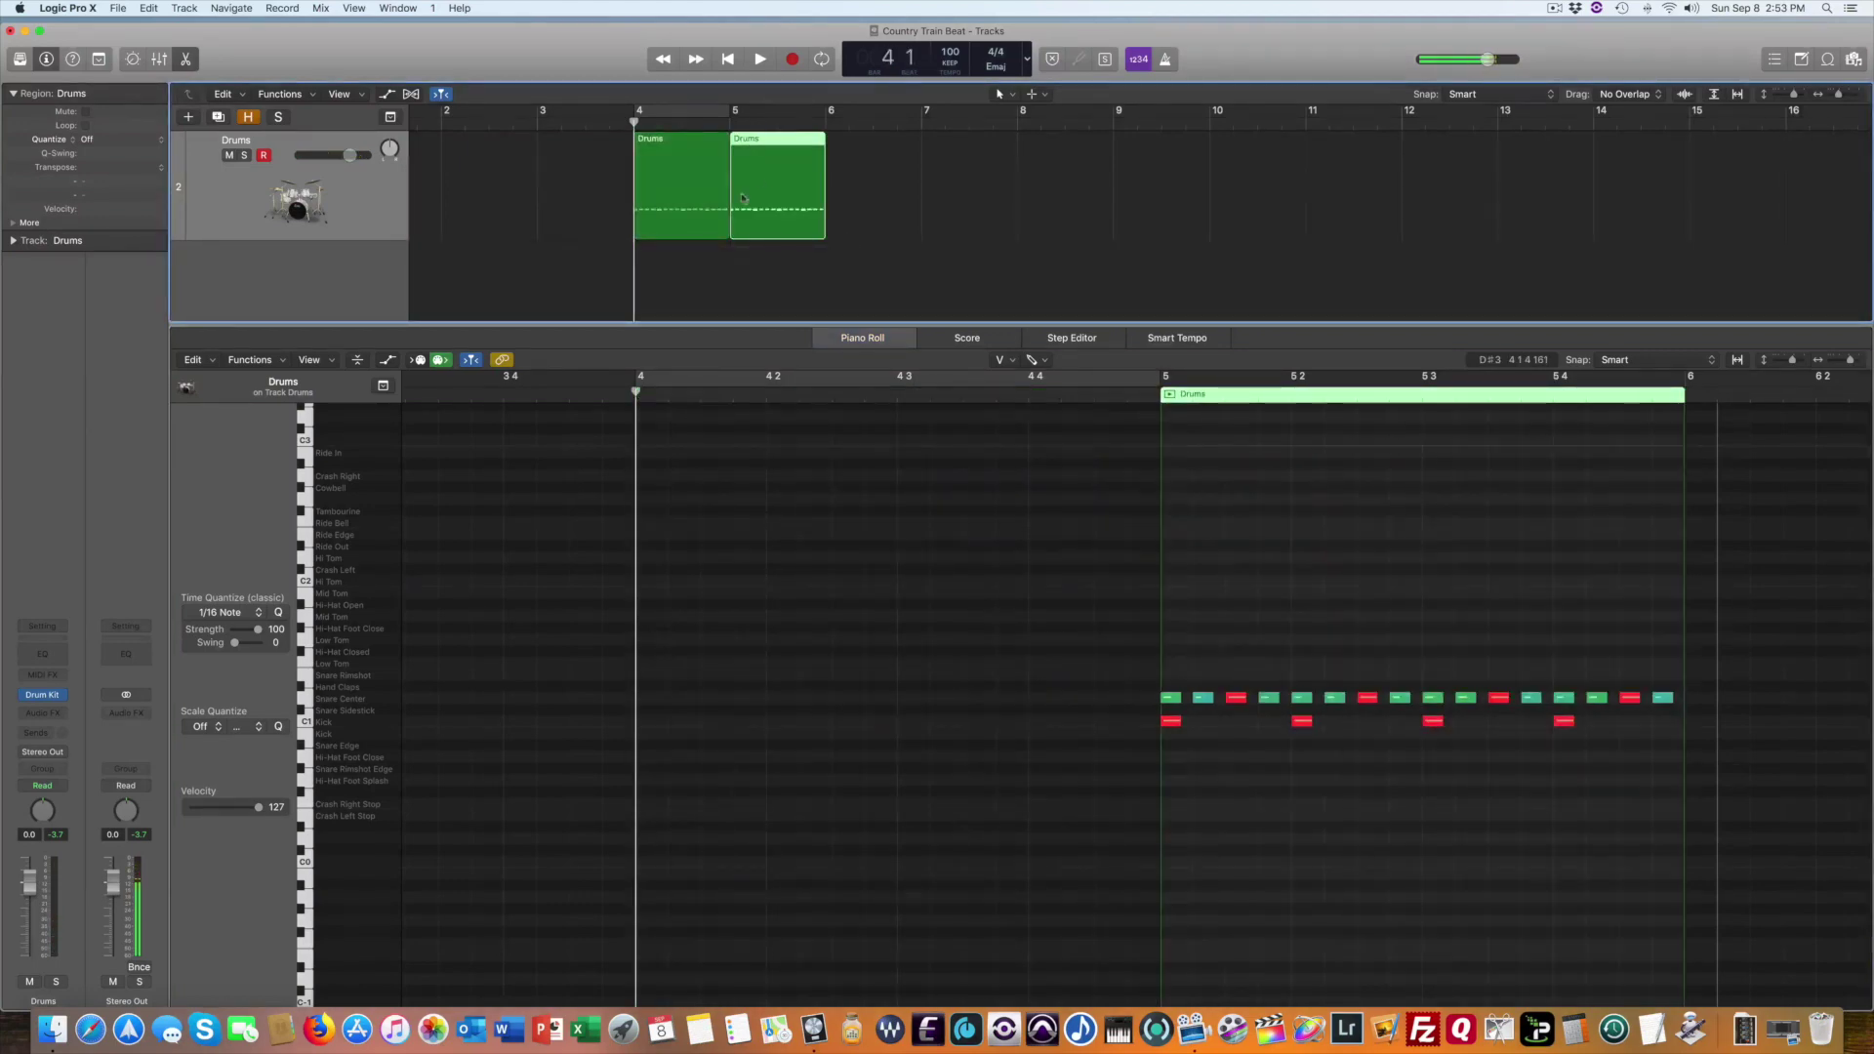
shift+click(692, 191)
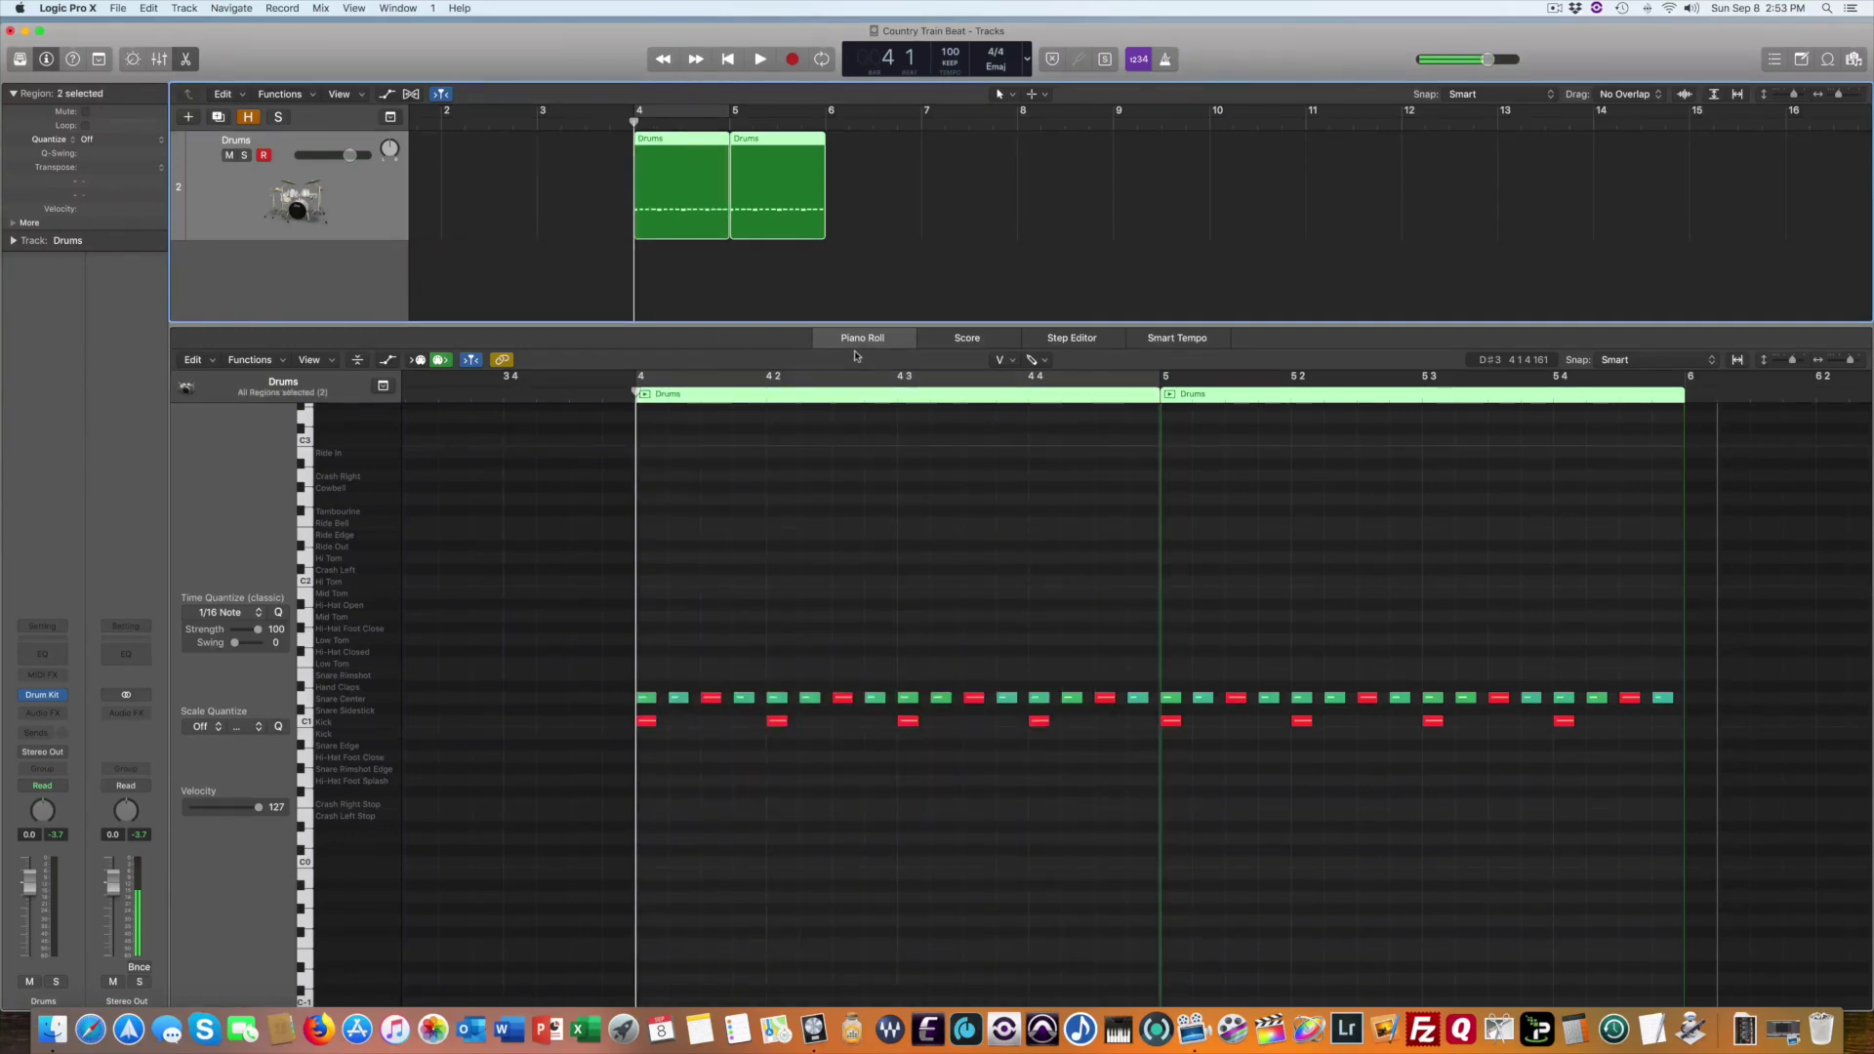
key(space)
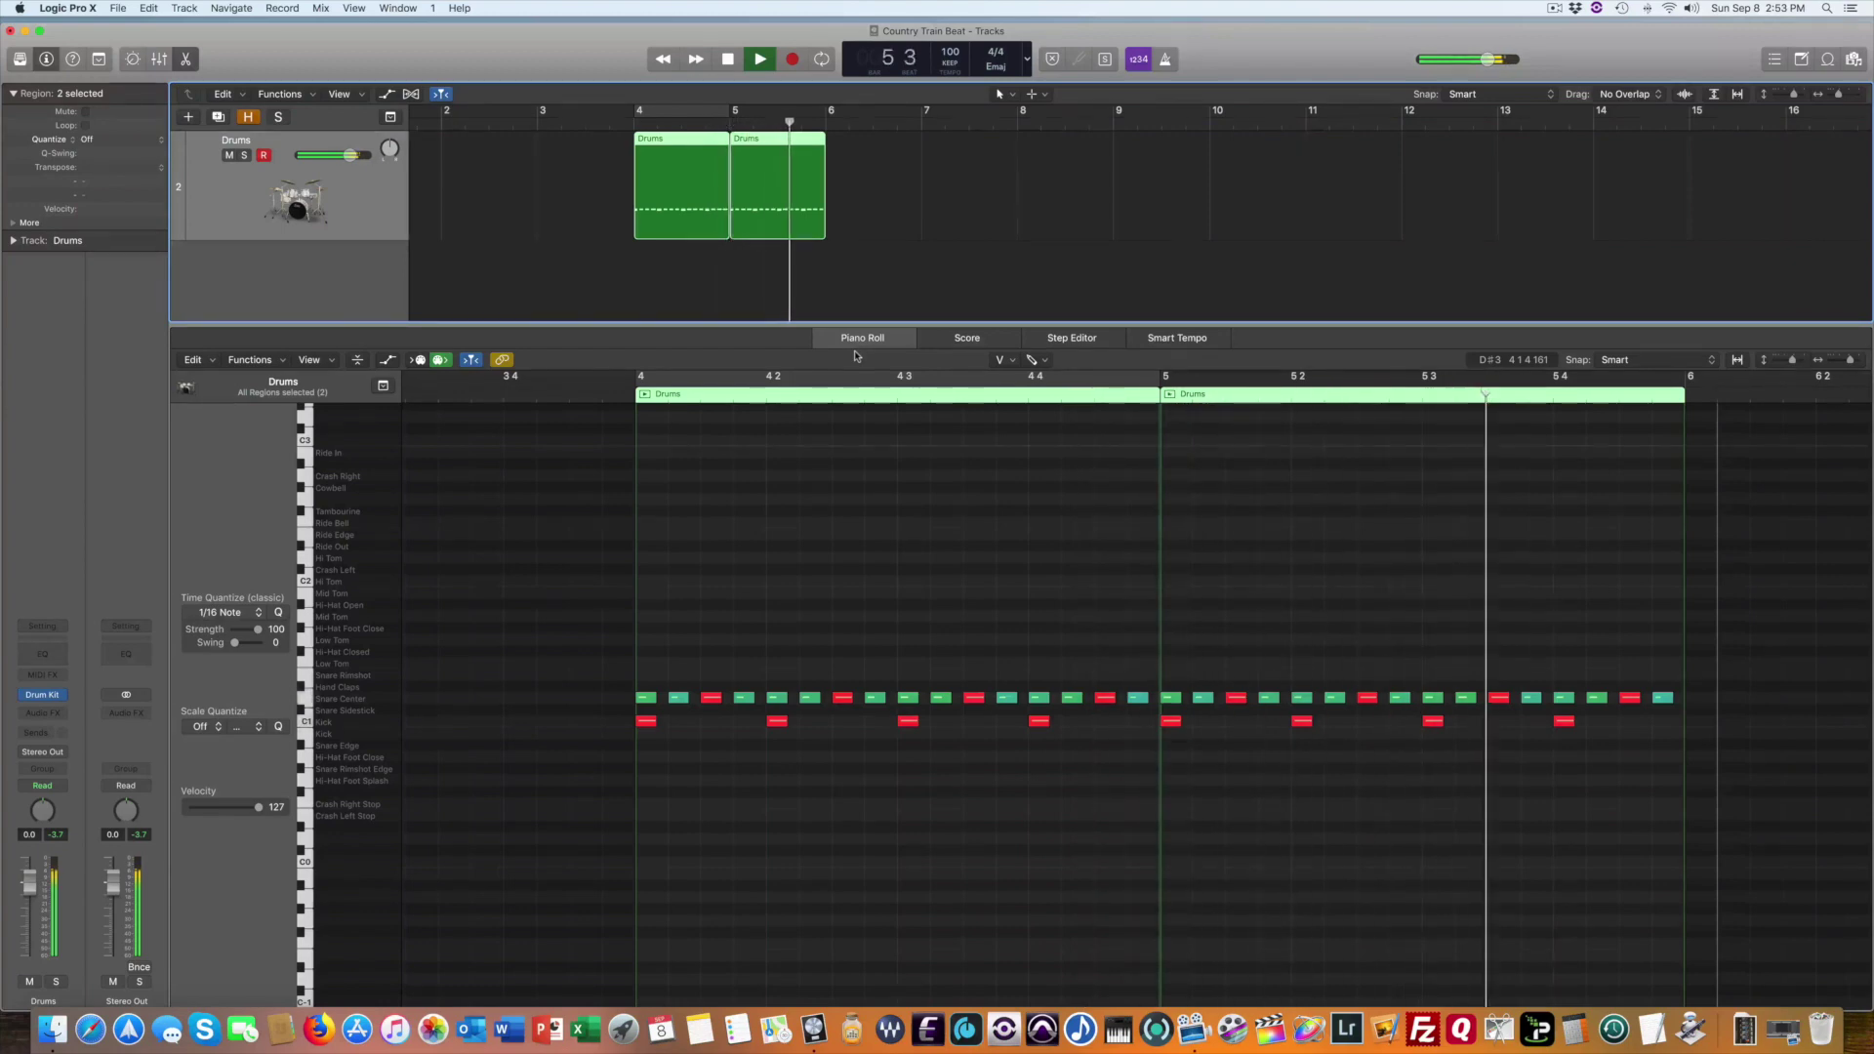
key(space)
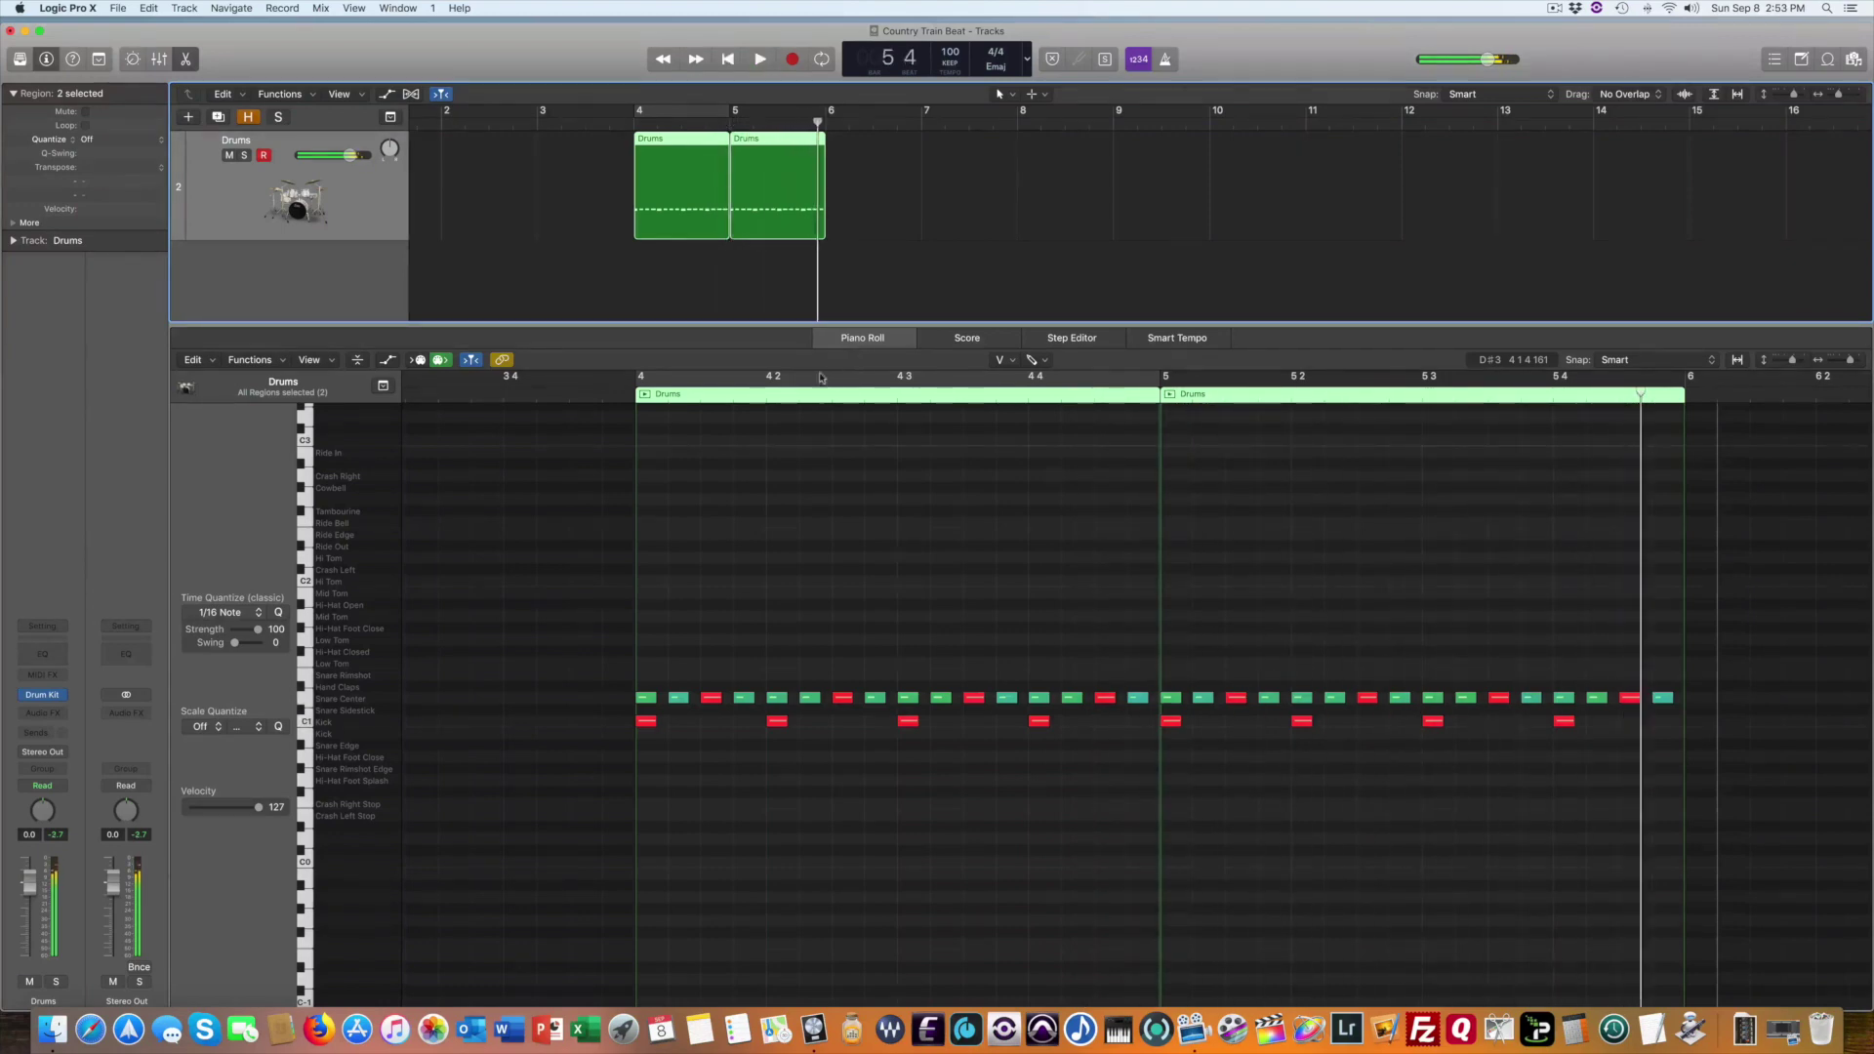
Move the first snare note of bar 4 up to Crash Right (A2) and set its velocity to 88
click(646, 697)
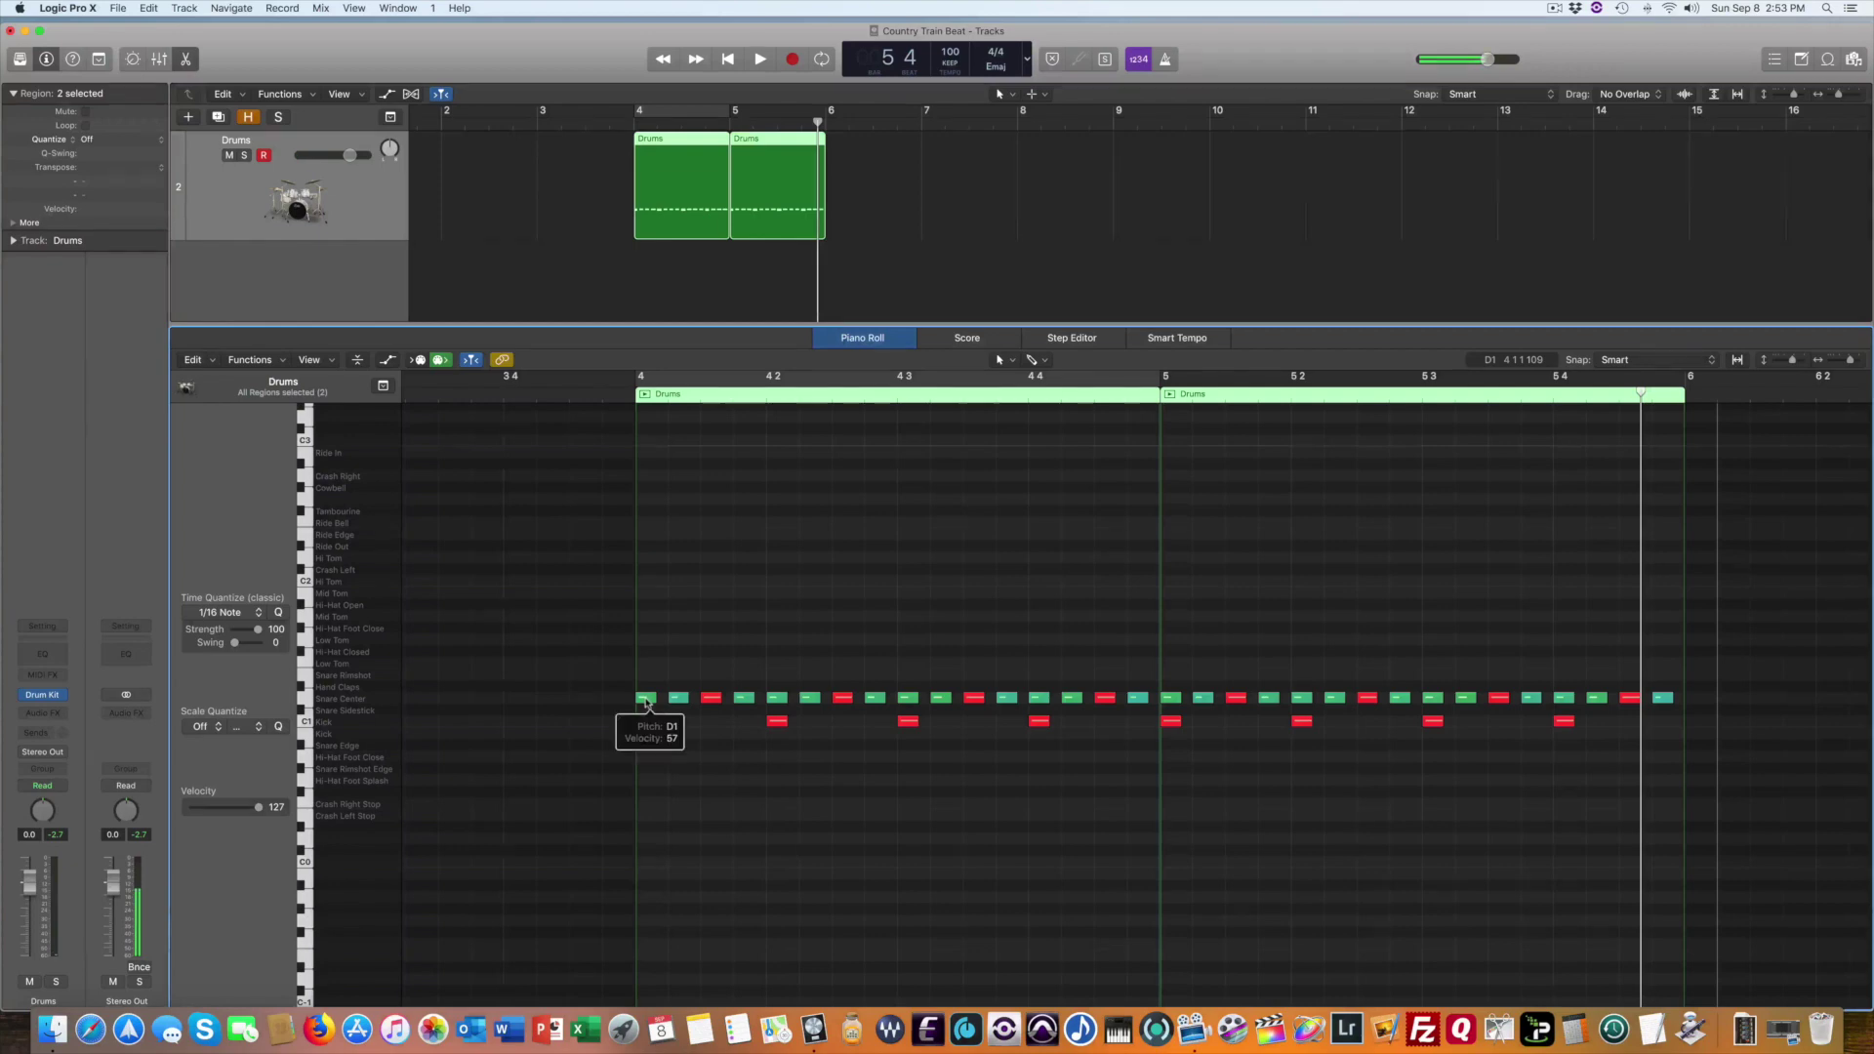
drag(645, 699, 648, 477)
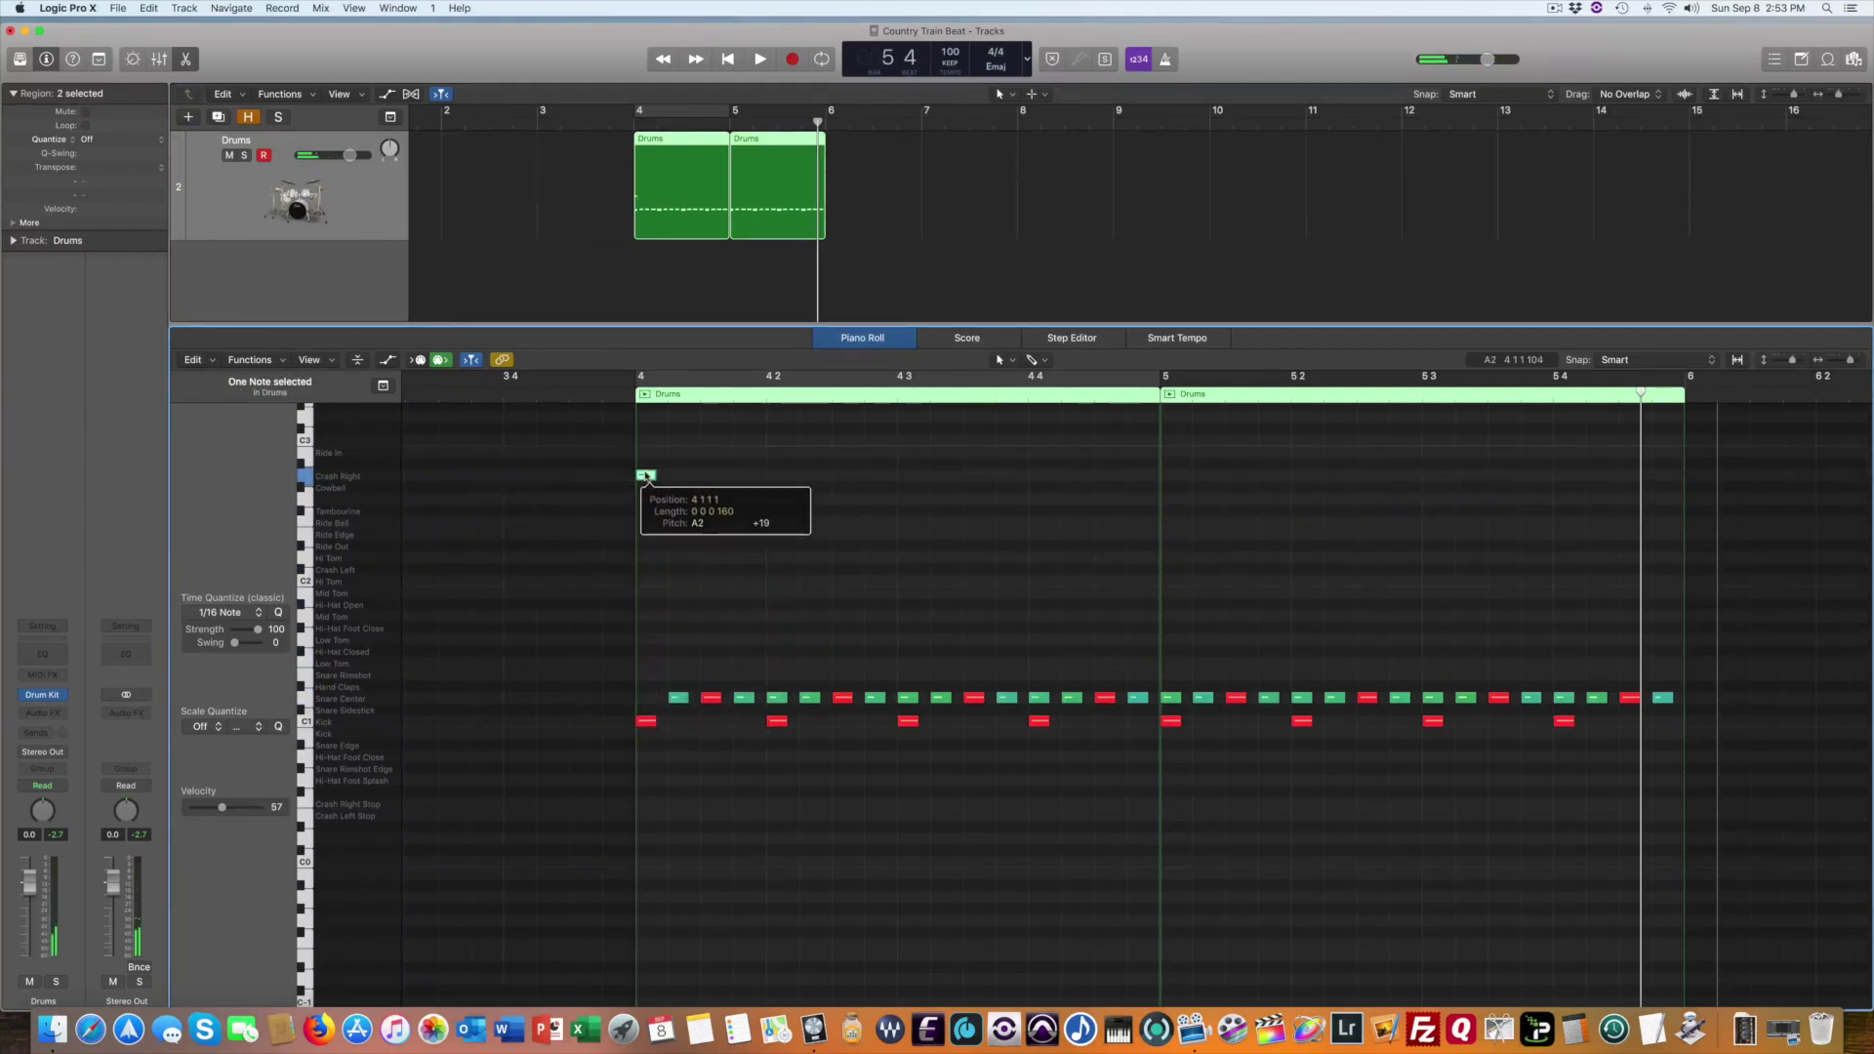
right_click(639, 481)
In the bar 5 region, move the snare note at 5 4 2 to Snare Rimshot and raise its velocity with the Velocity tool
click(801, 184)
click(882, 192)
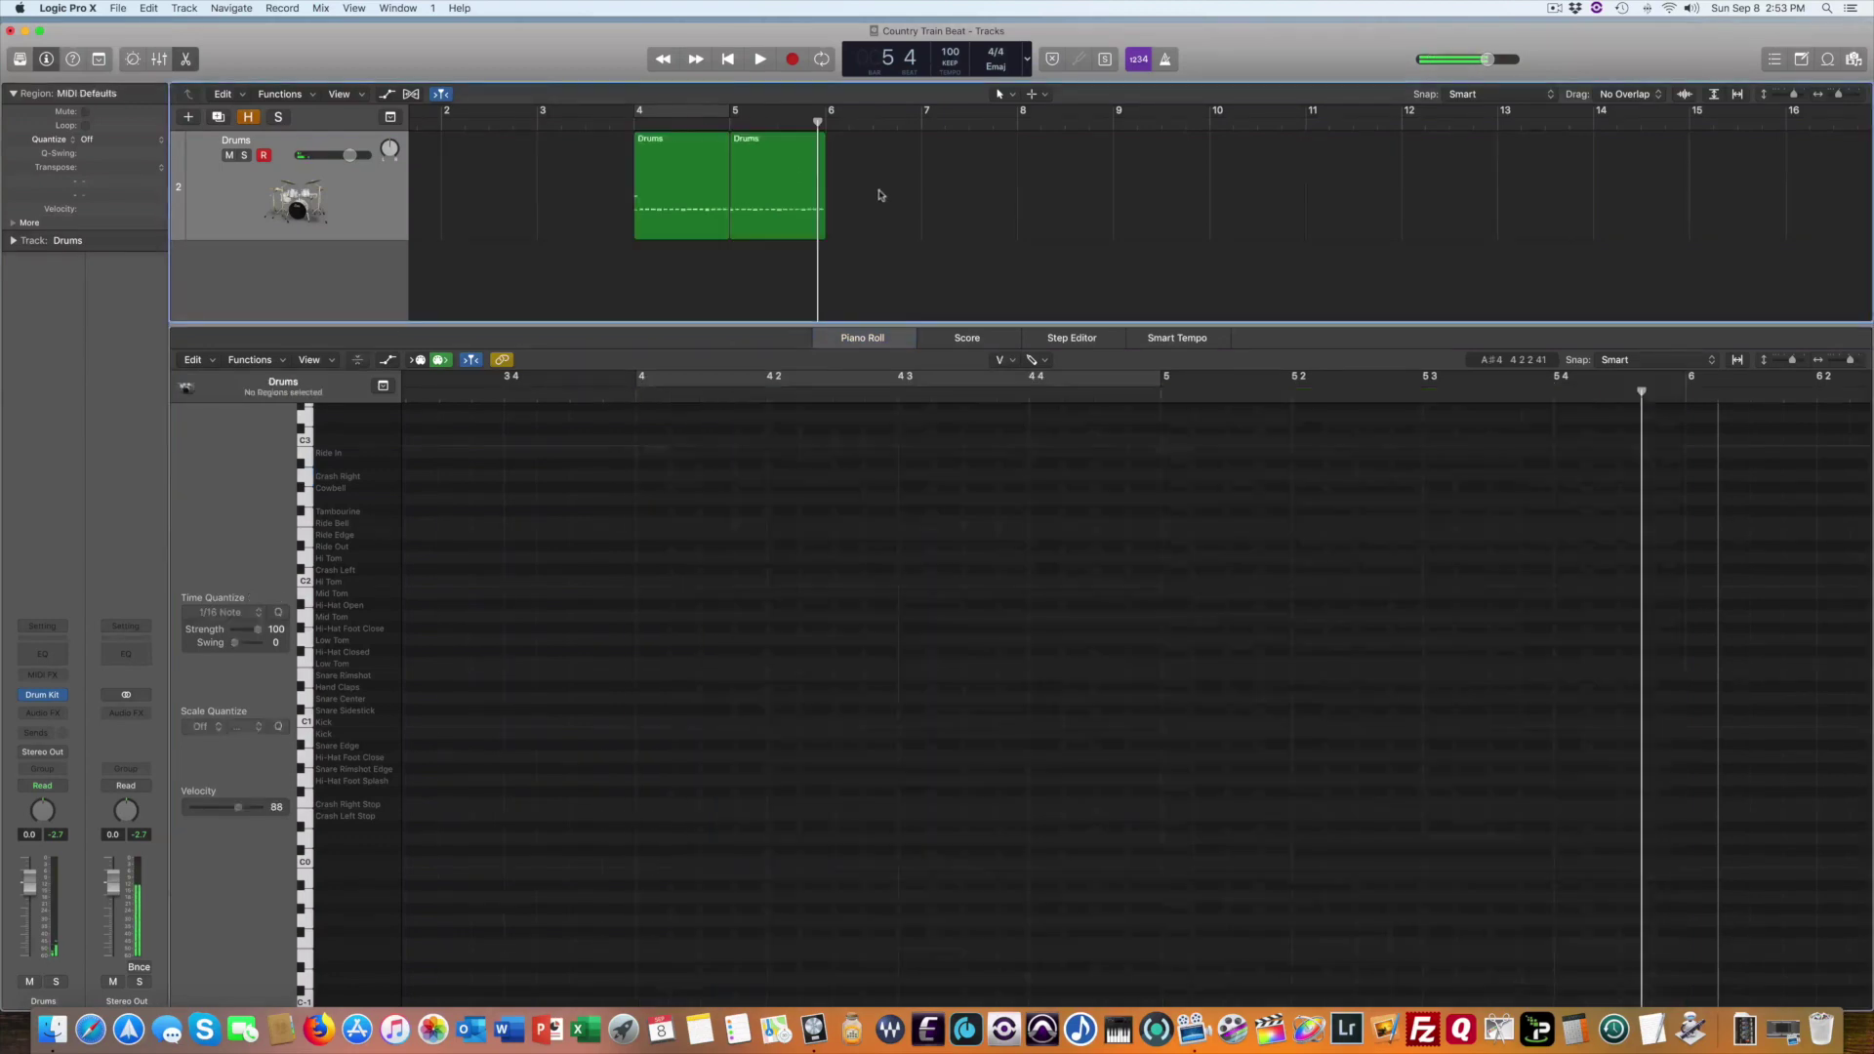
click(810, 184)
scroll(1062, 625, right, 6)
scroll(1062, 625, left, 1)
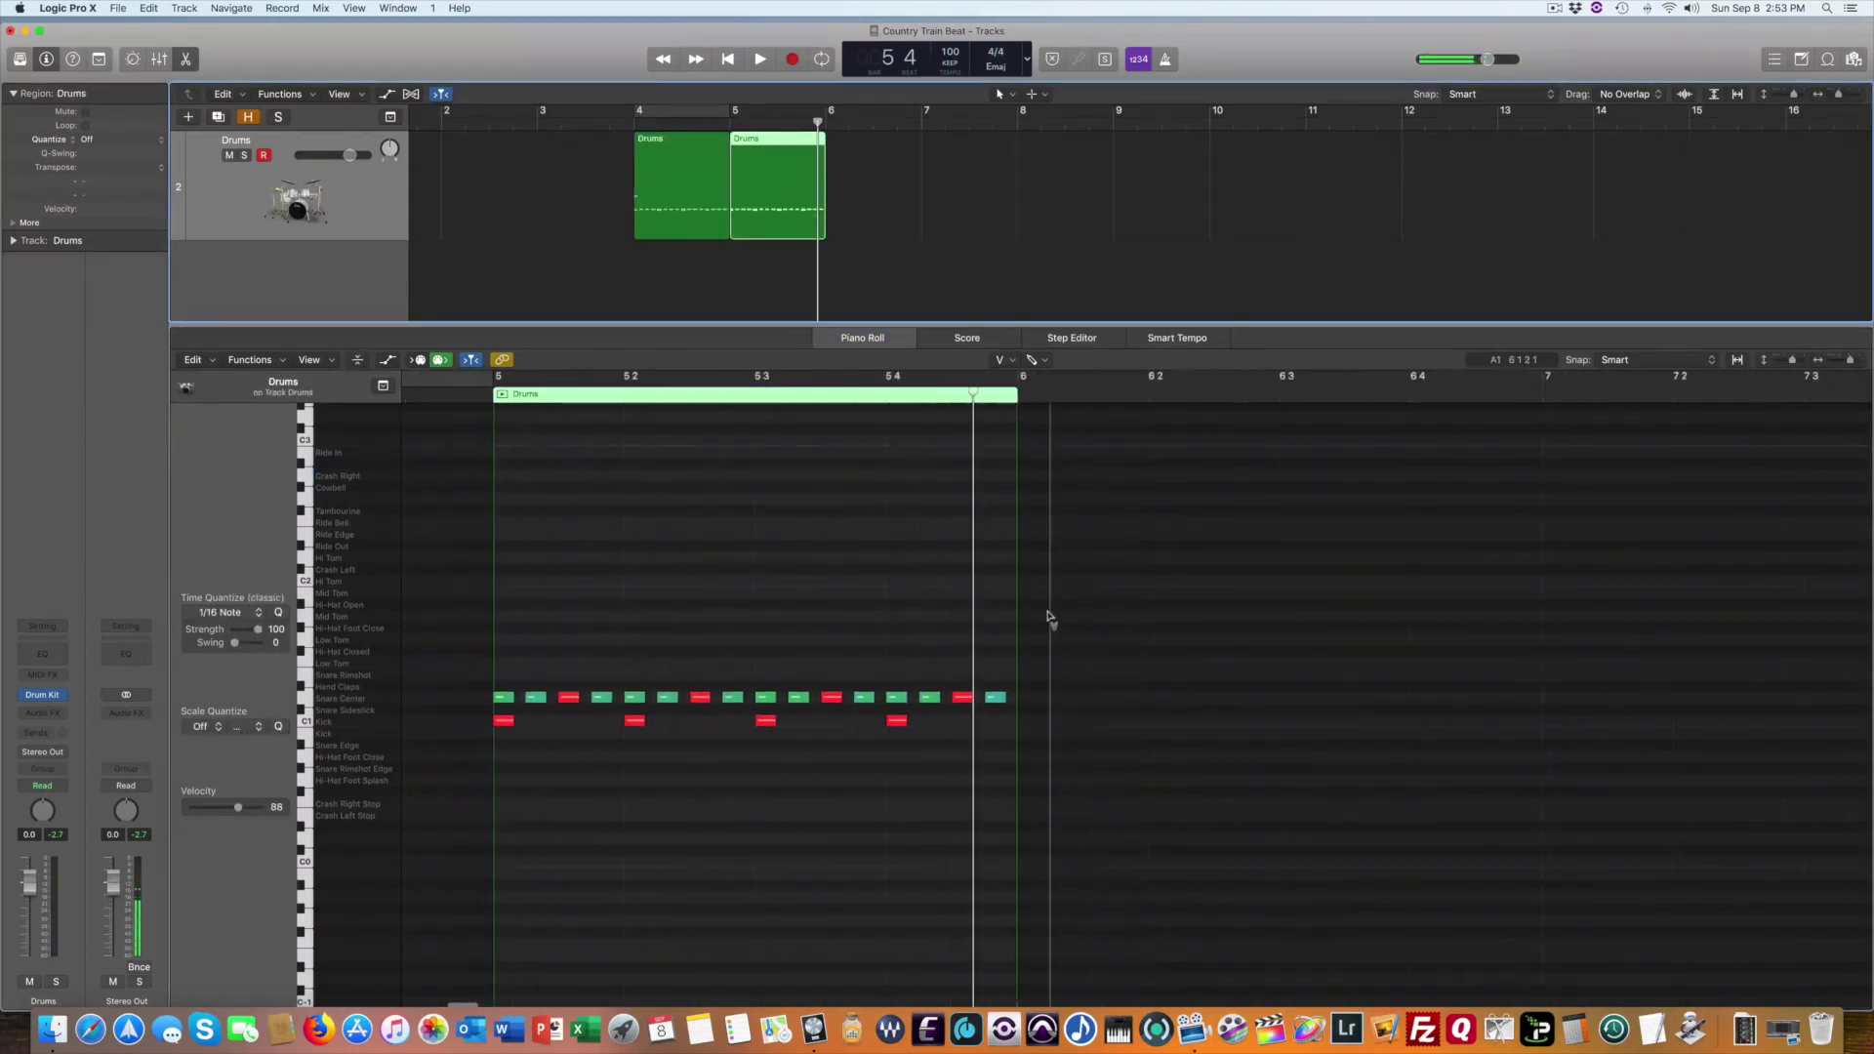
drag(927, 696, 928, 681)
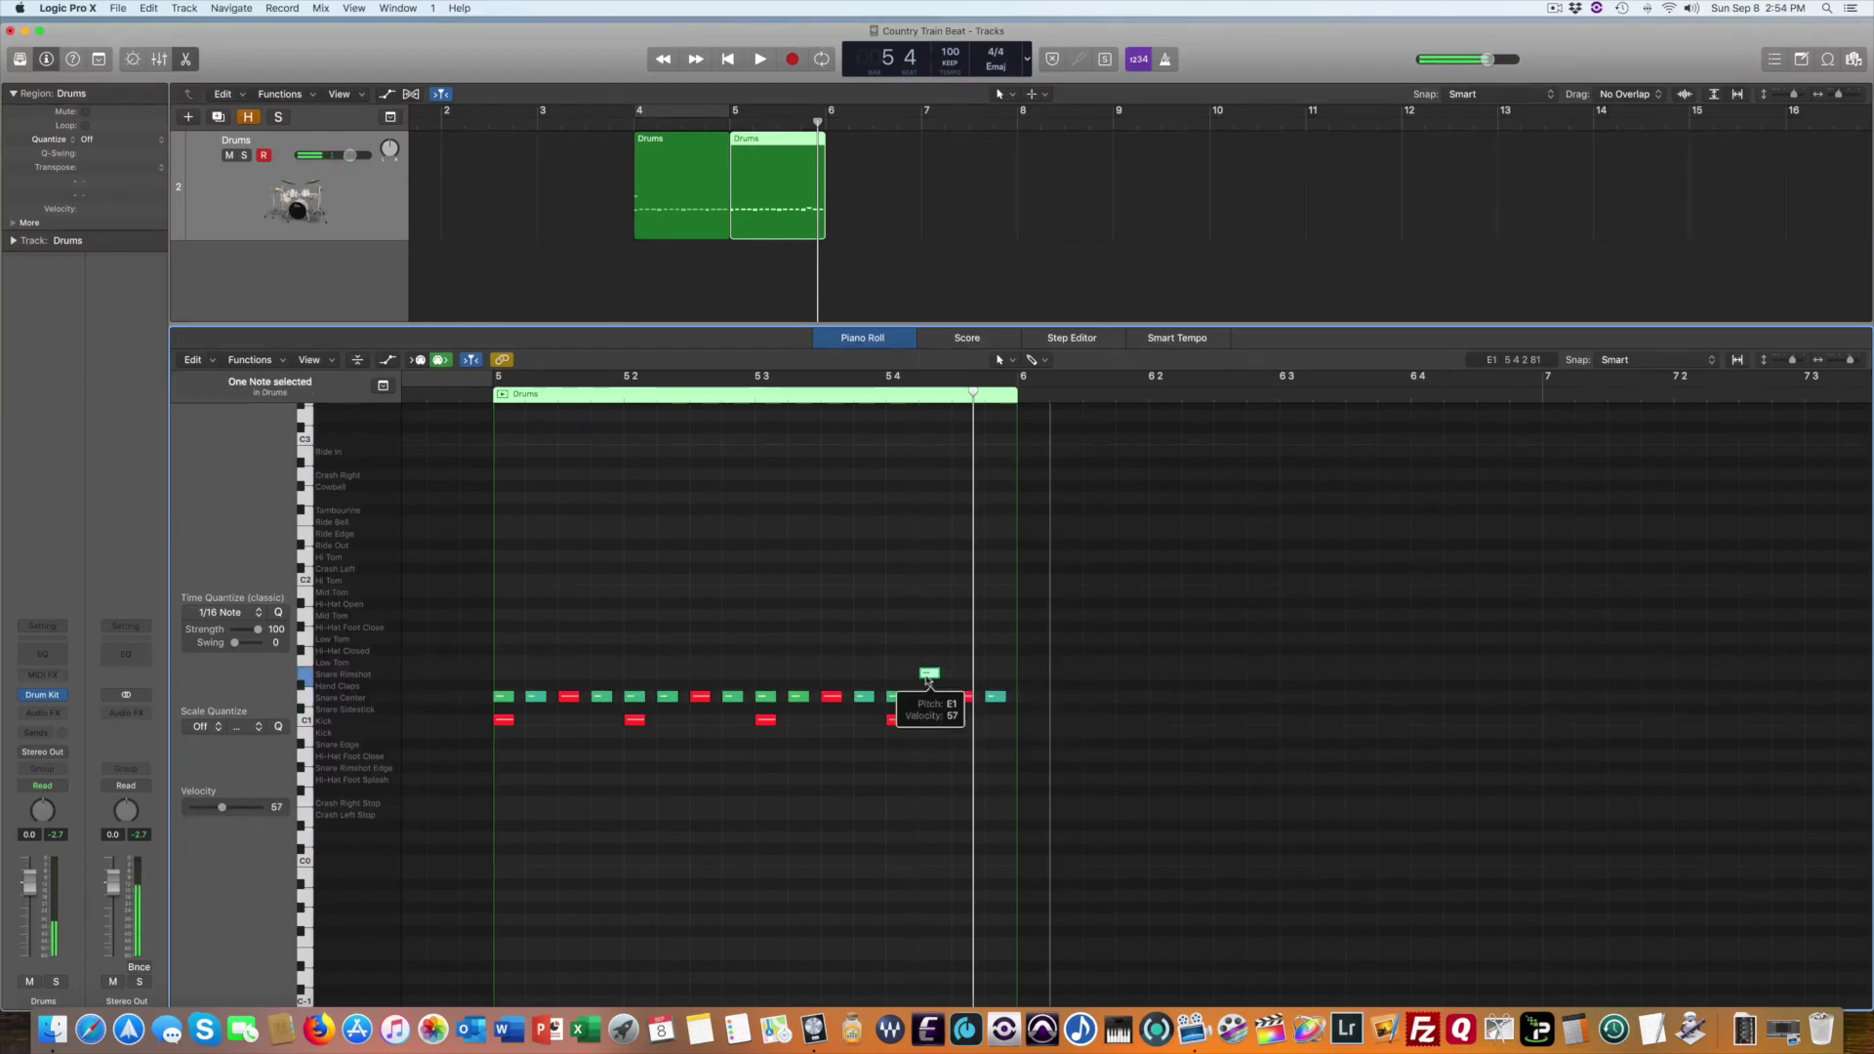
key(t)
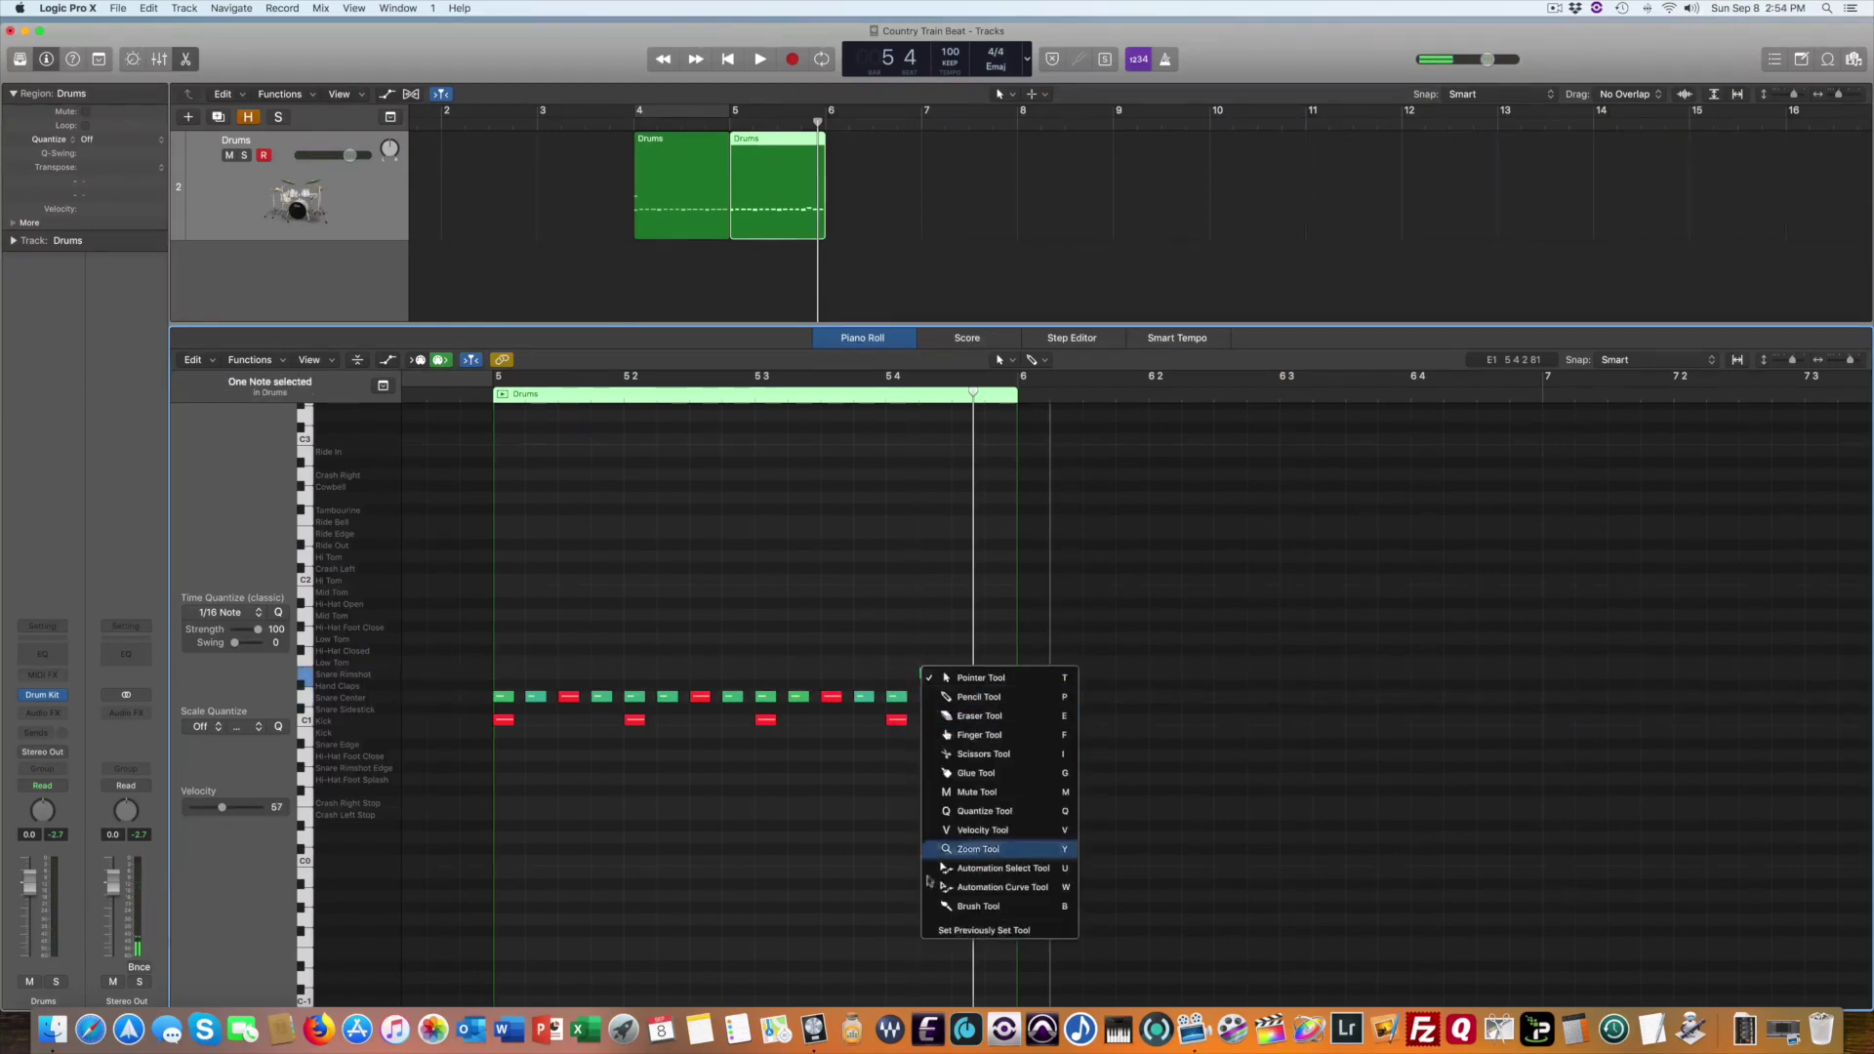
click(988, 835)
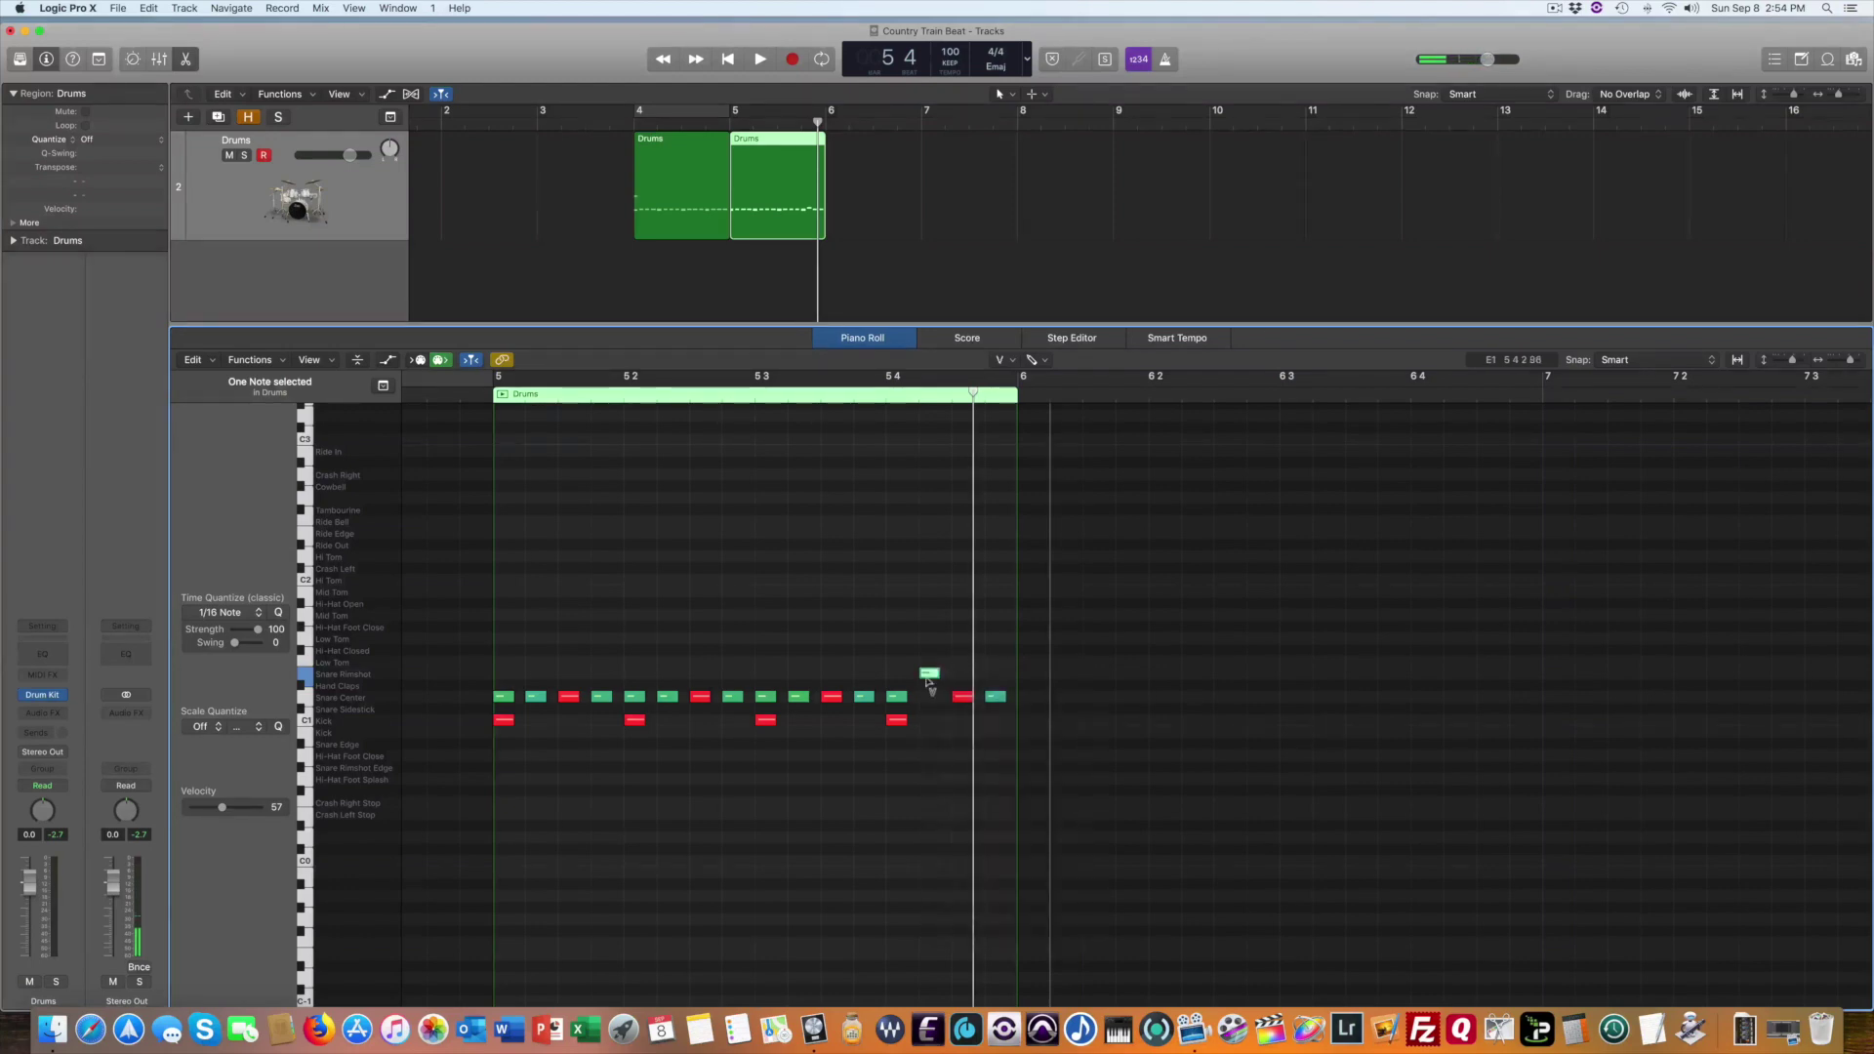
drag(930, 680, 994, 626)
Move the last snare note of bar 5 down to Snare Rimshot Edge and set its velocity to 109
key(t)
click(1048, 701)
key(t)
key(v)
Play bars 4 and 5 in a cycle with both regions selected, and place the playhead at 3 4
double_click(884, 395)
key(c)
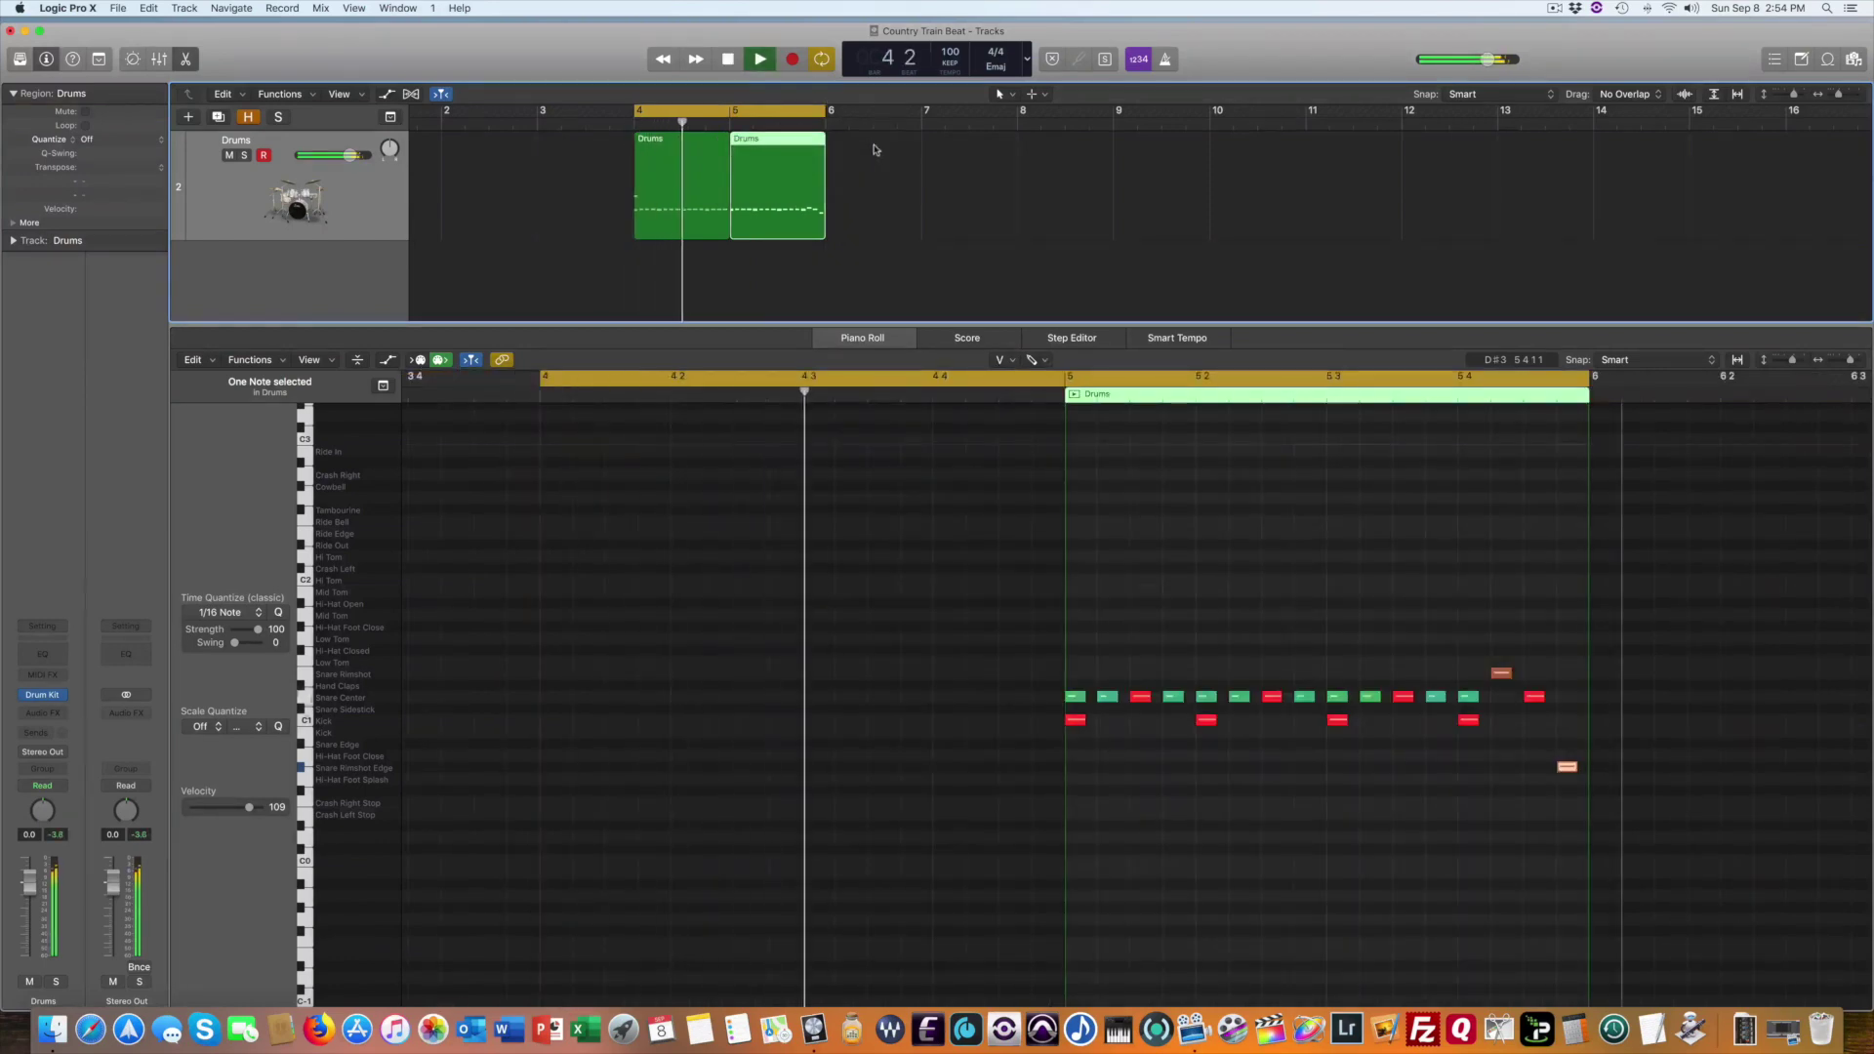
shift+click(670, 153)
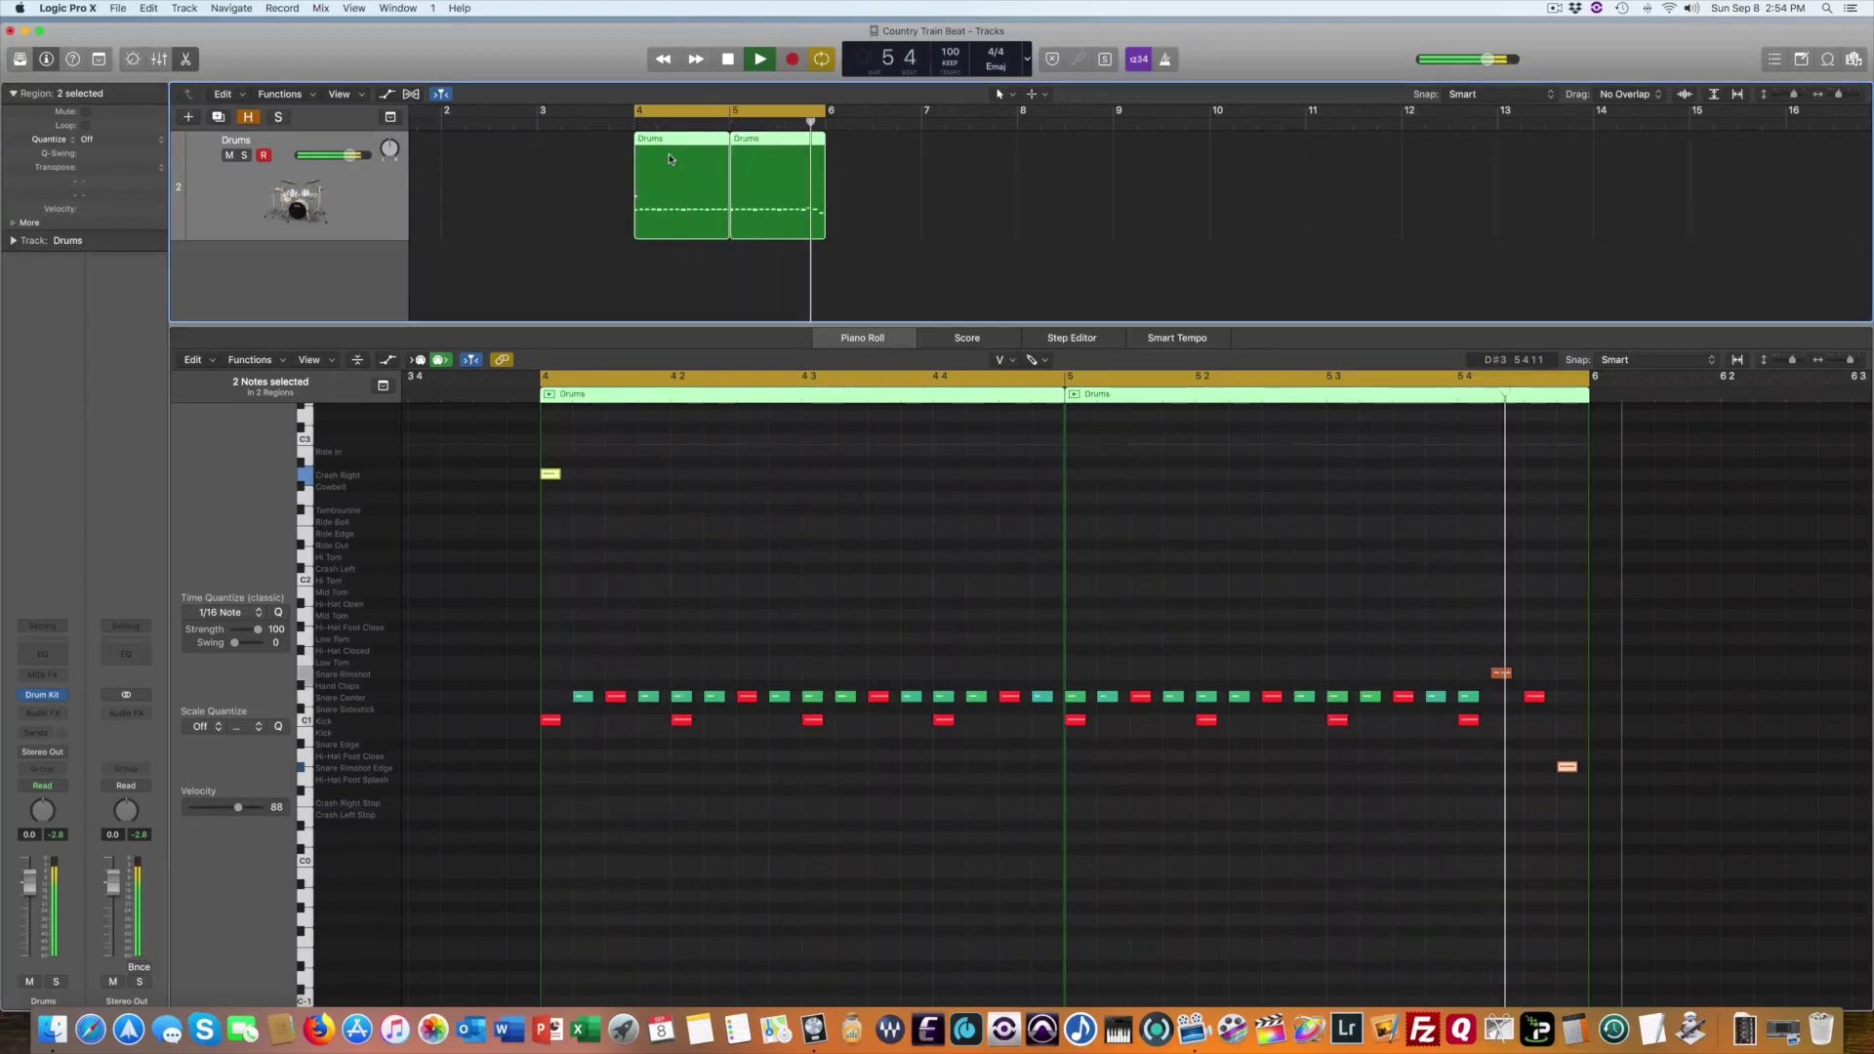
key(space)
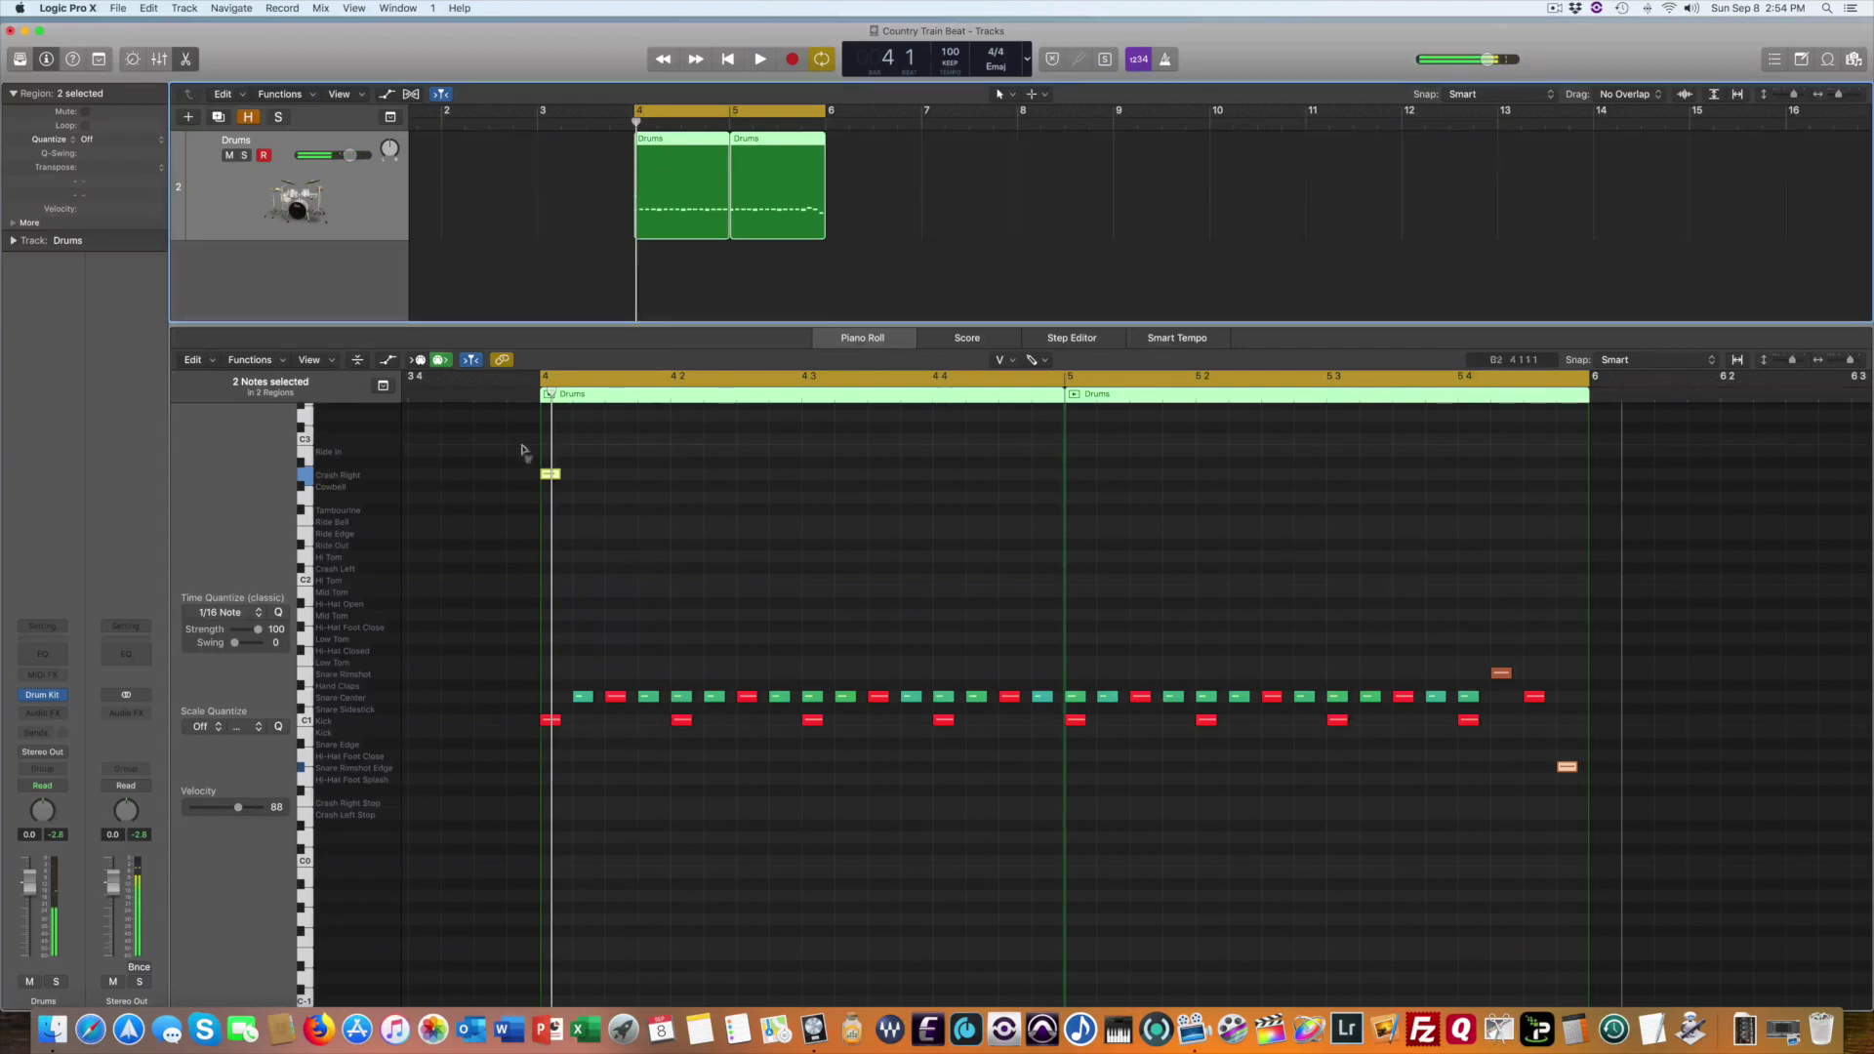
click(490, 394)
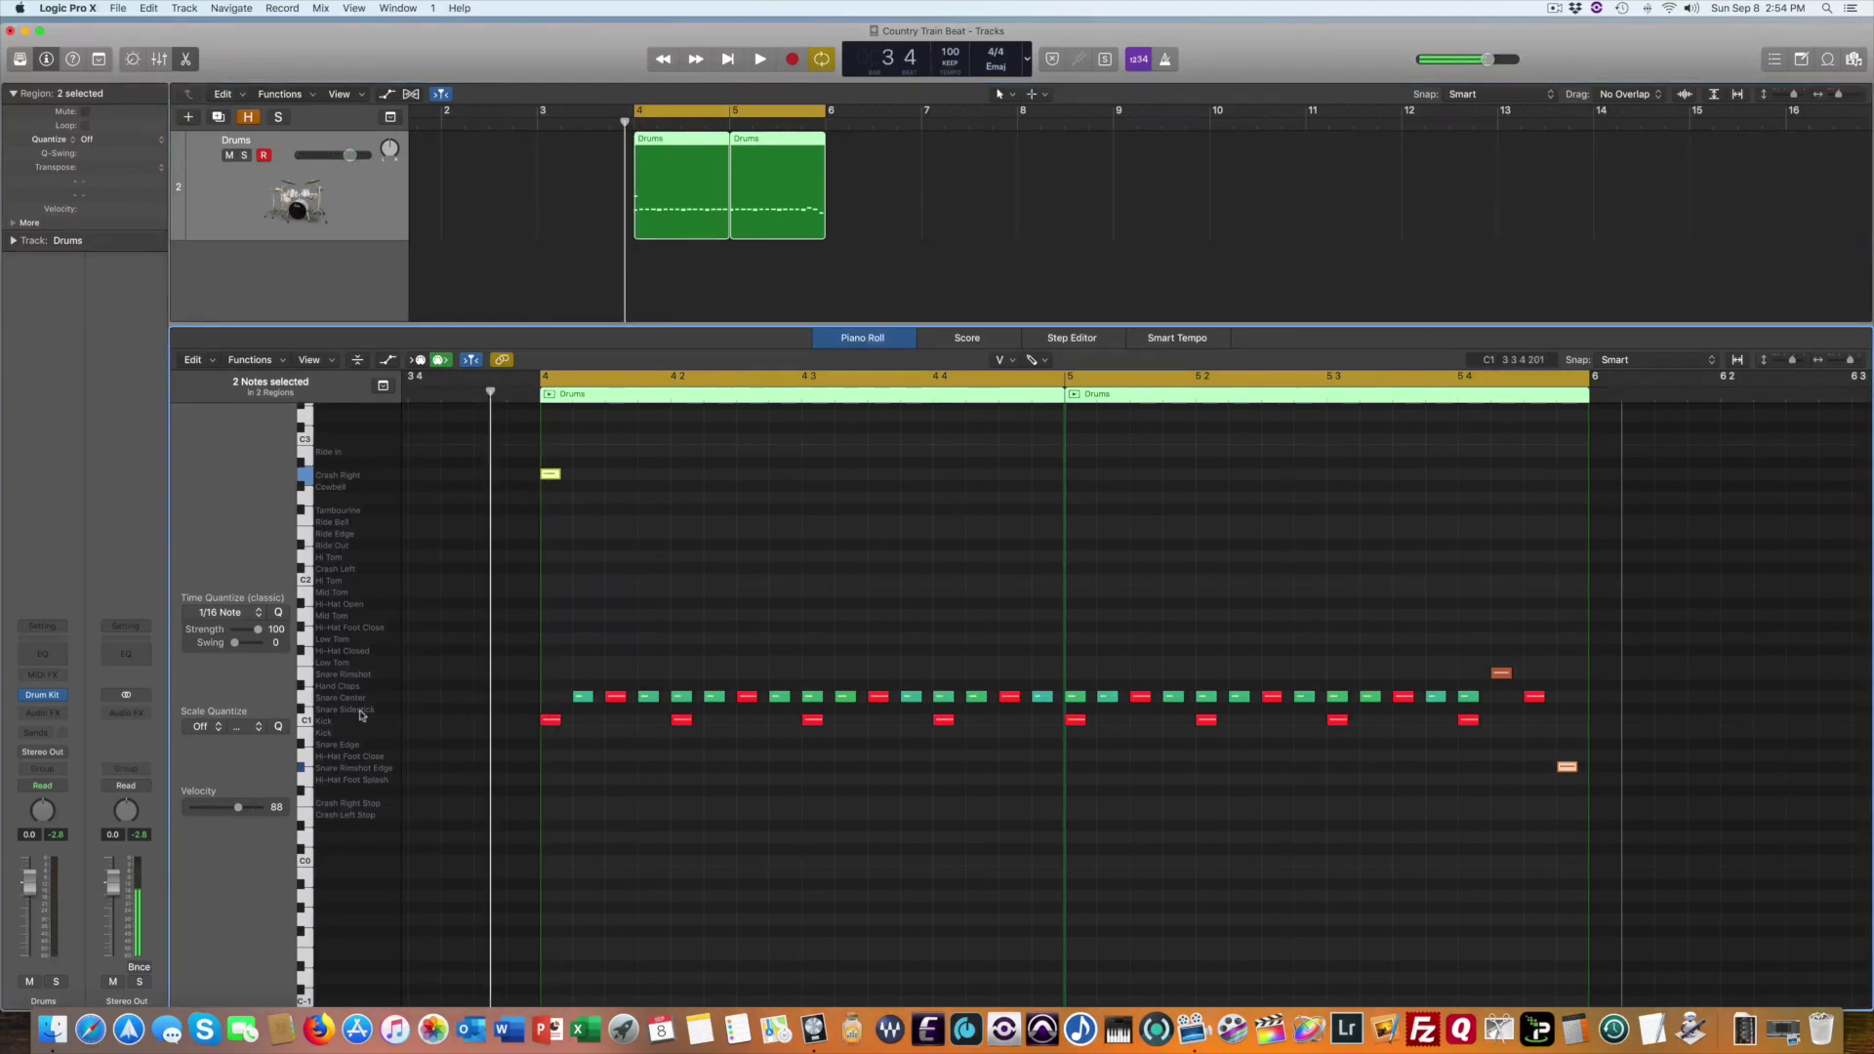
Select all Snare Center notes in both drum regions and time-quantize them to 1/16 Swing D
click(354, 714)
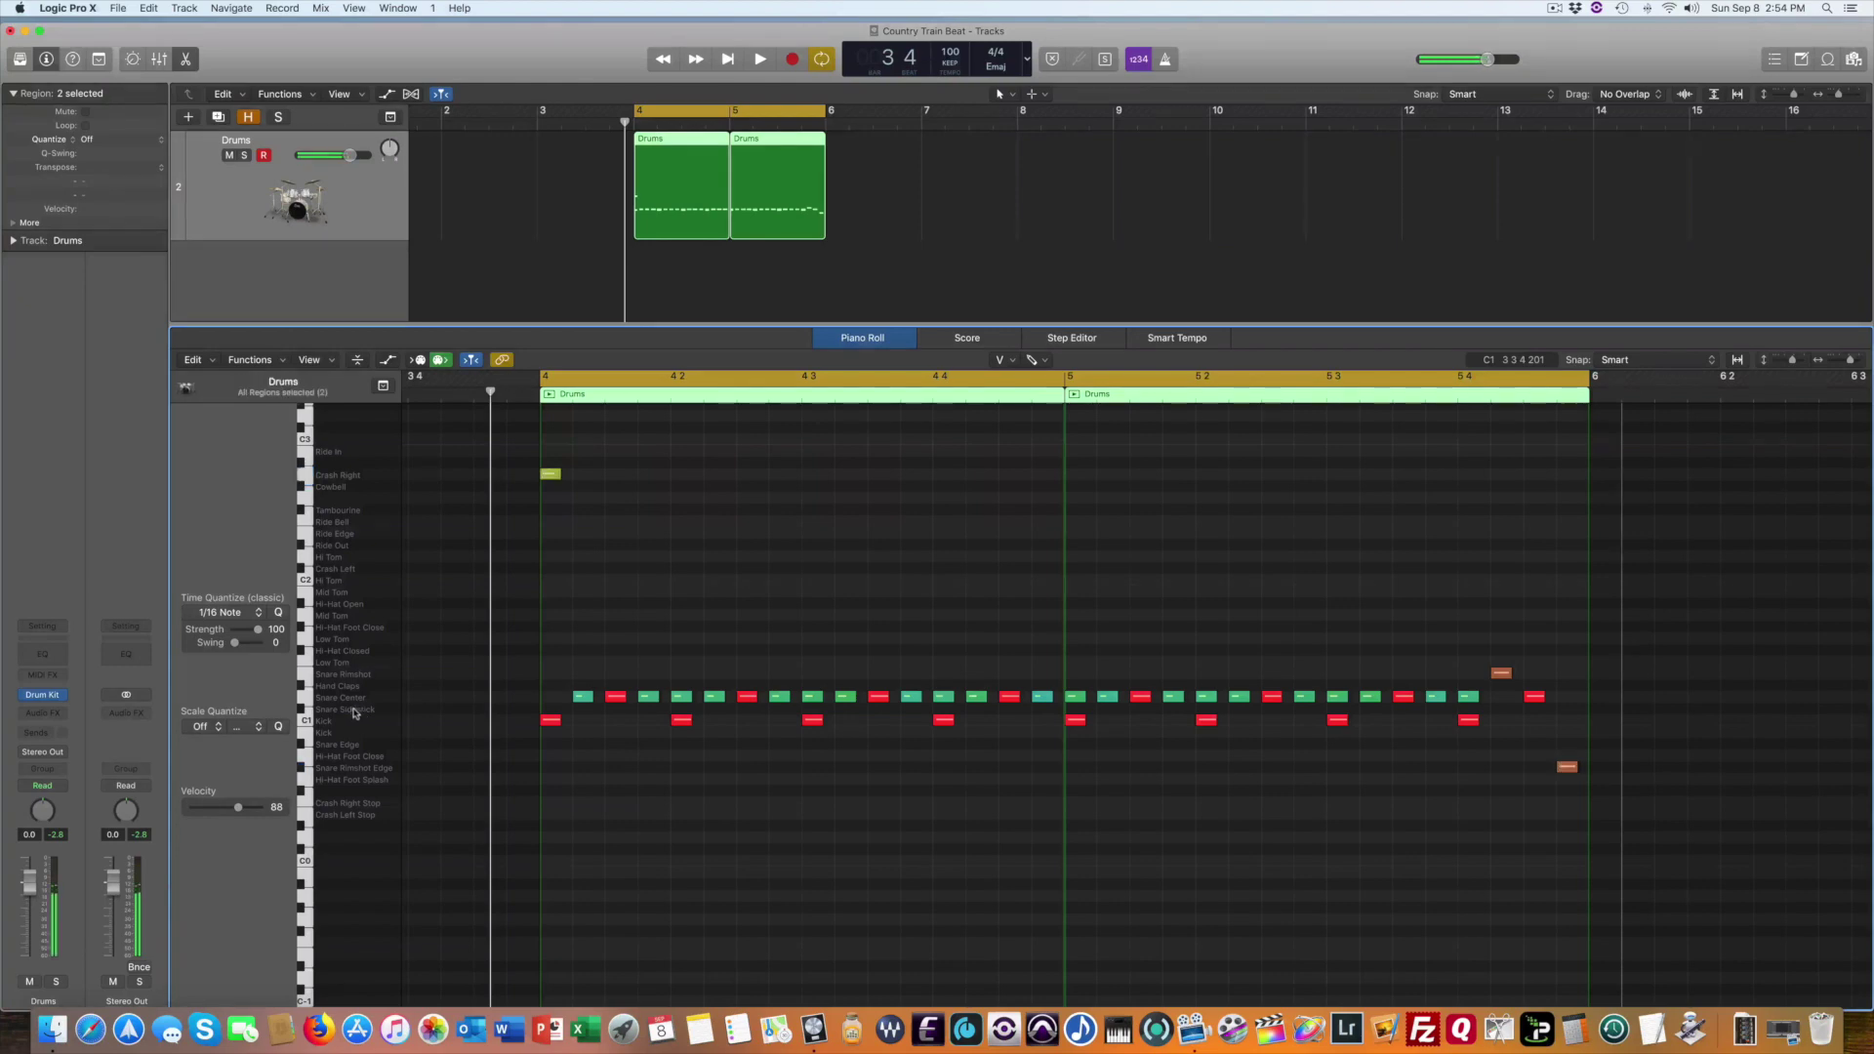
click(348, 701)
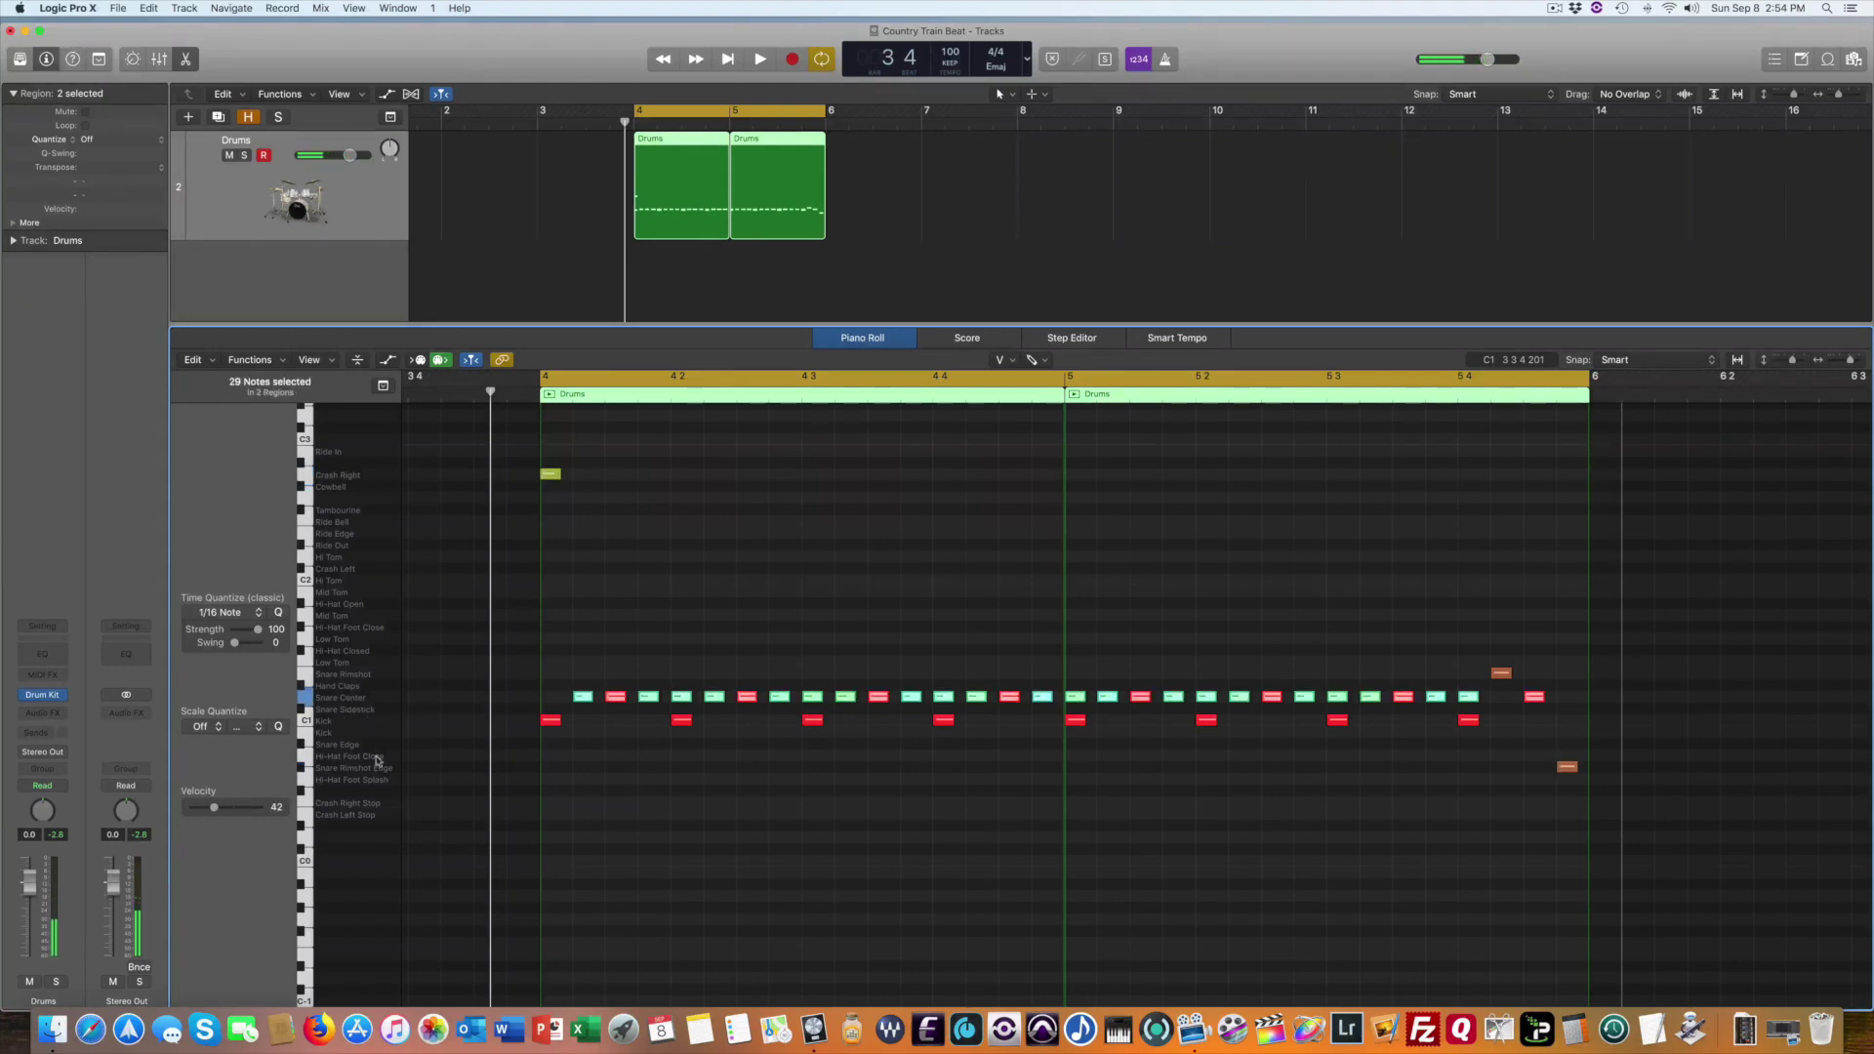
click(367, 730)
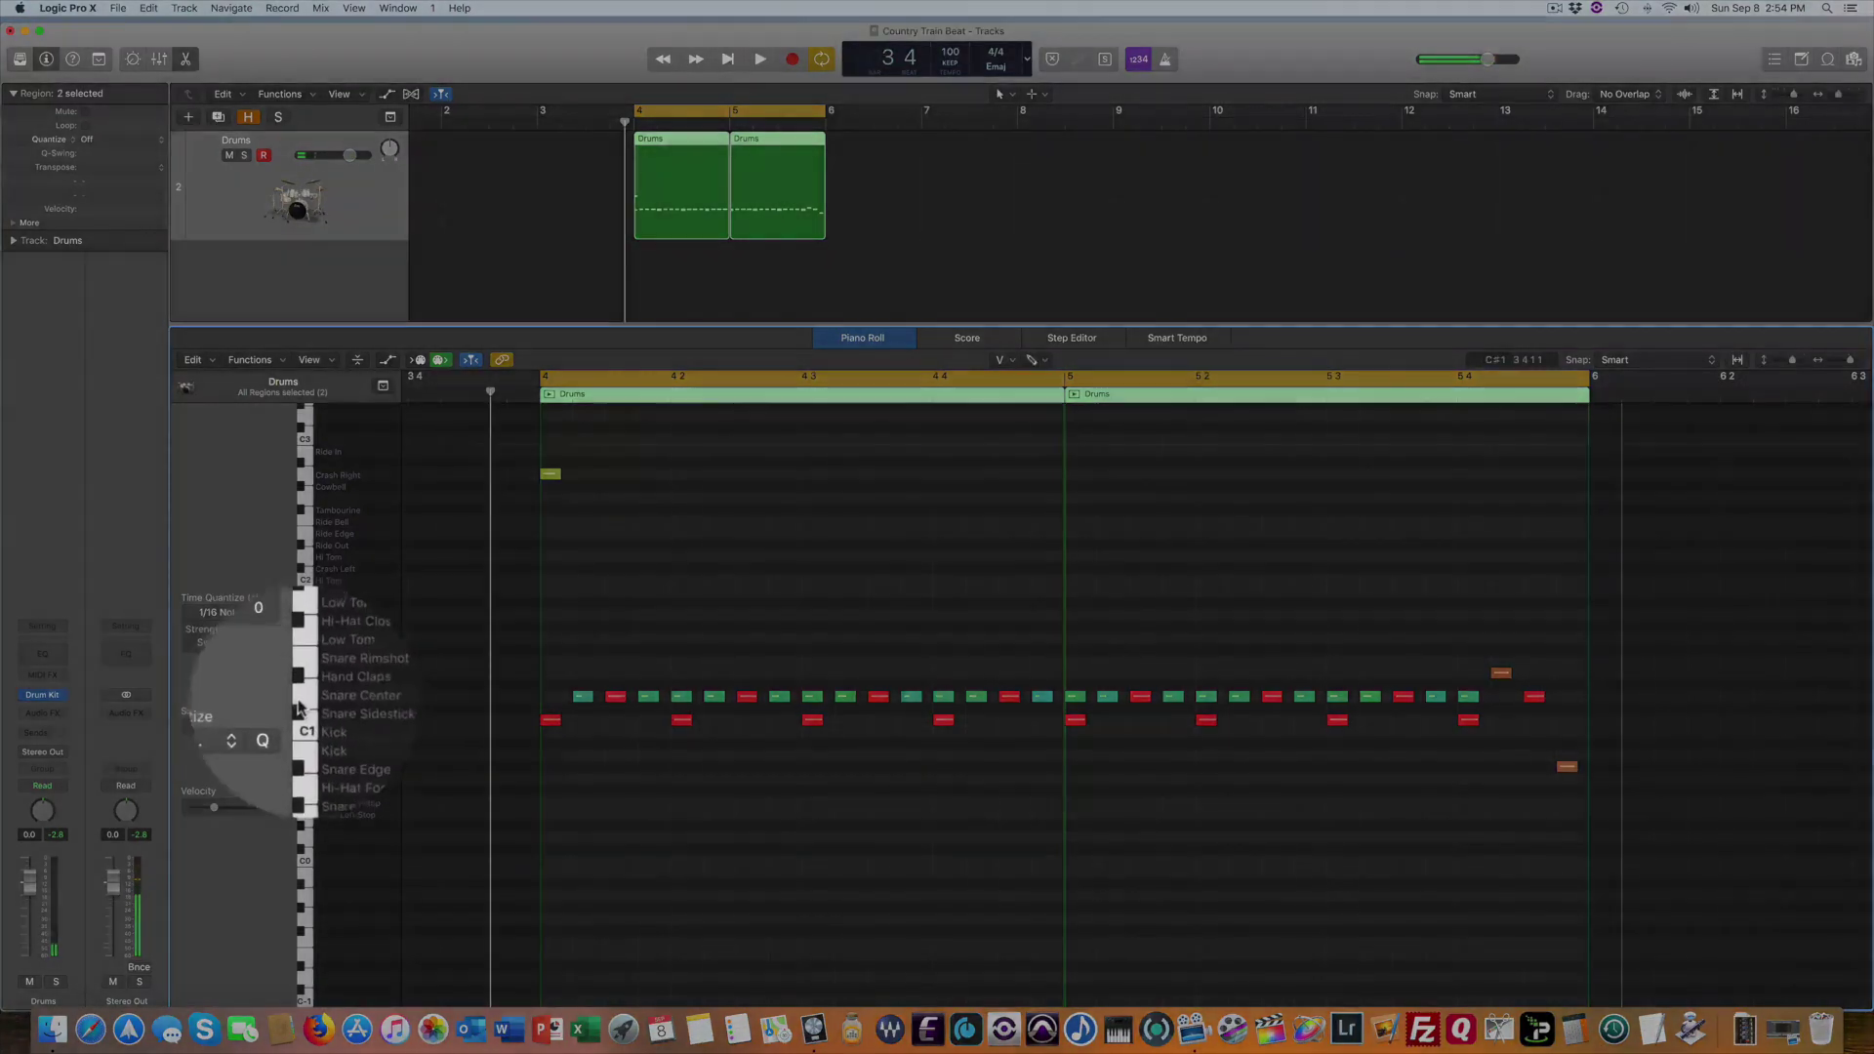
click(298, 703)
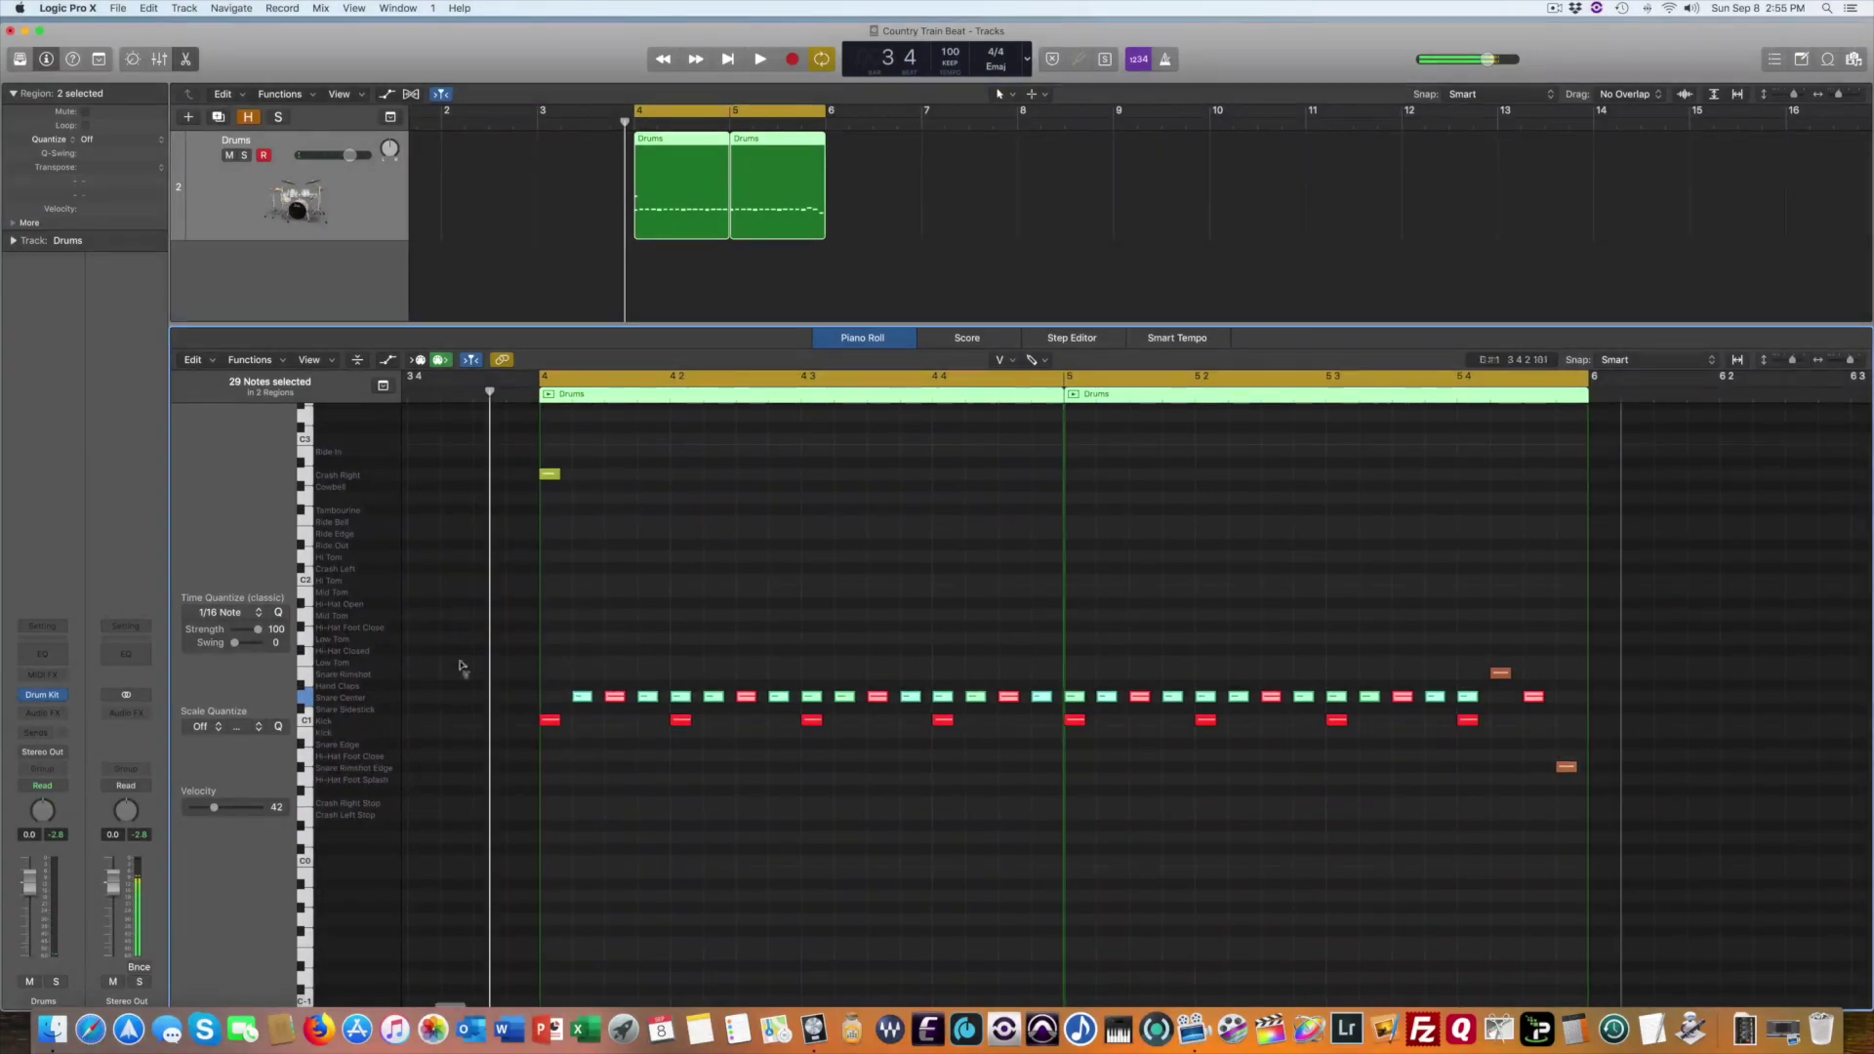
scroll(303, 632, right, 1)
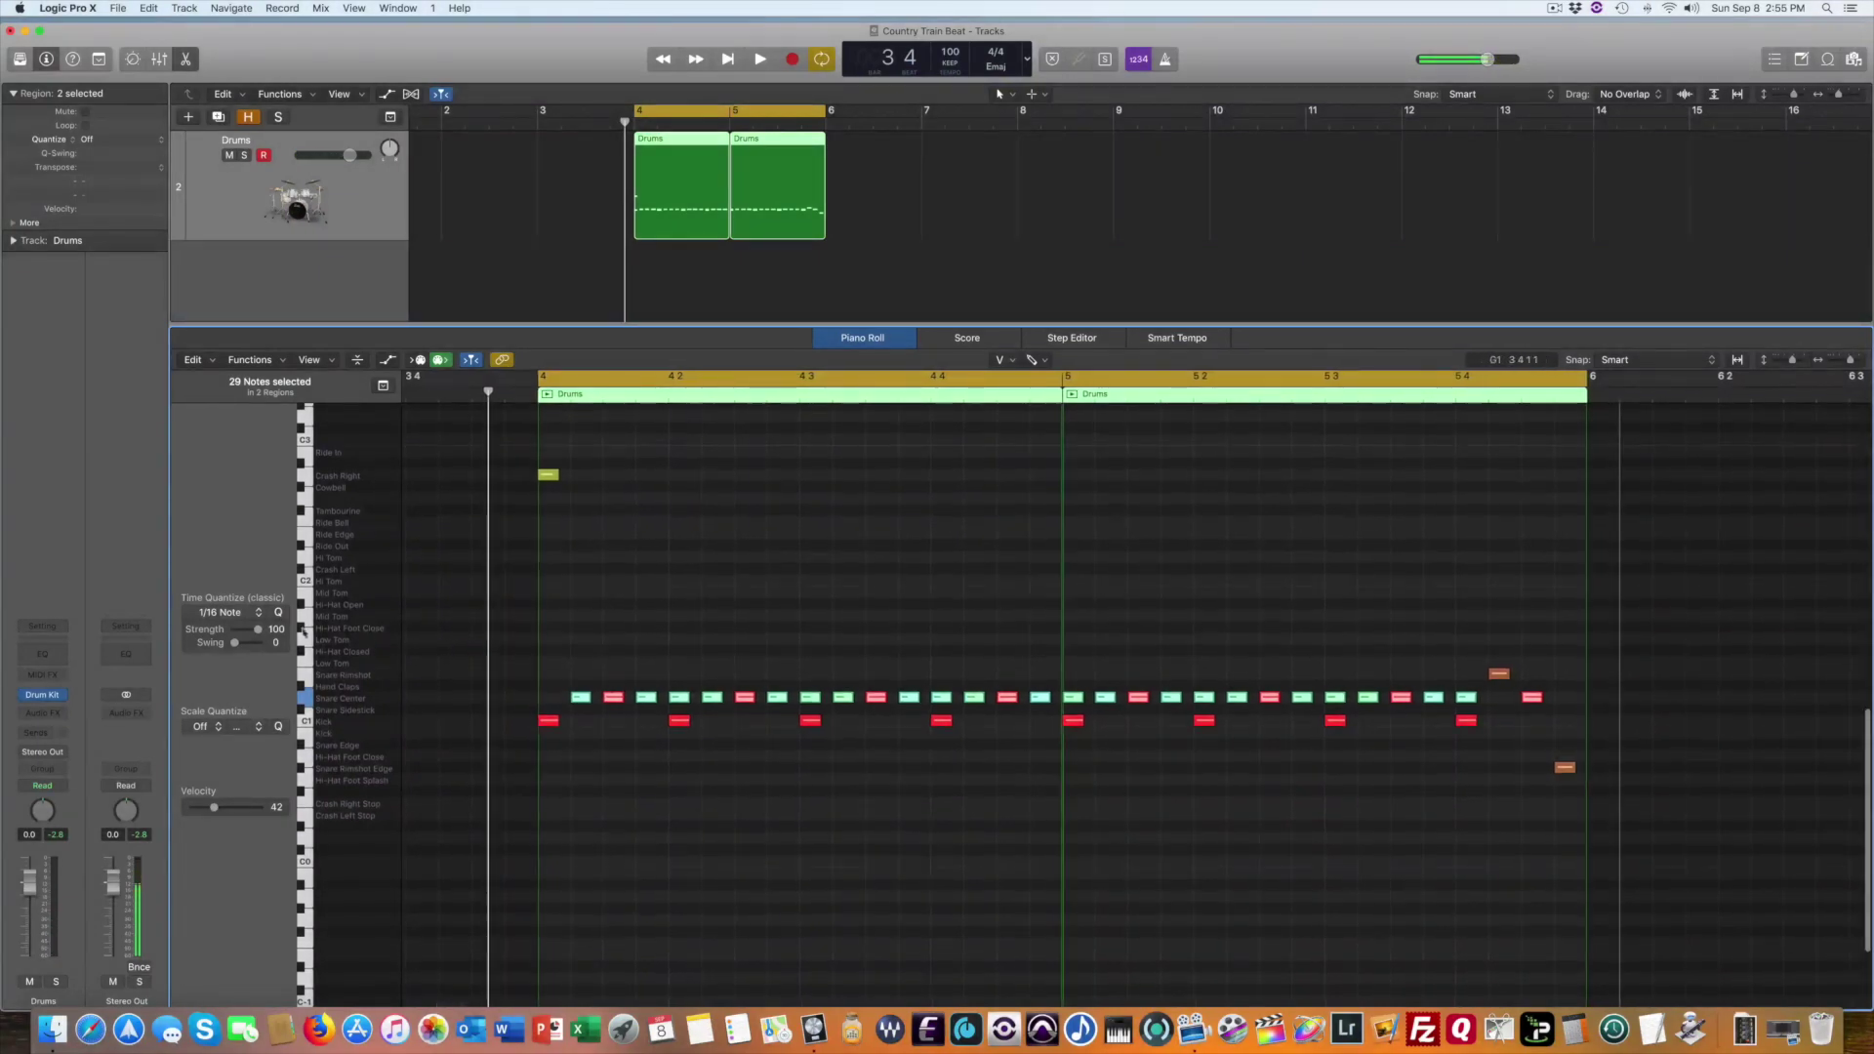
click(247, 613)
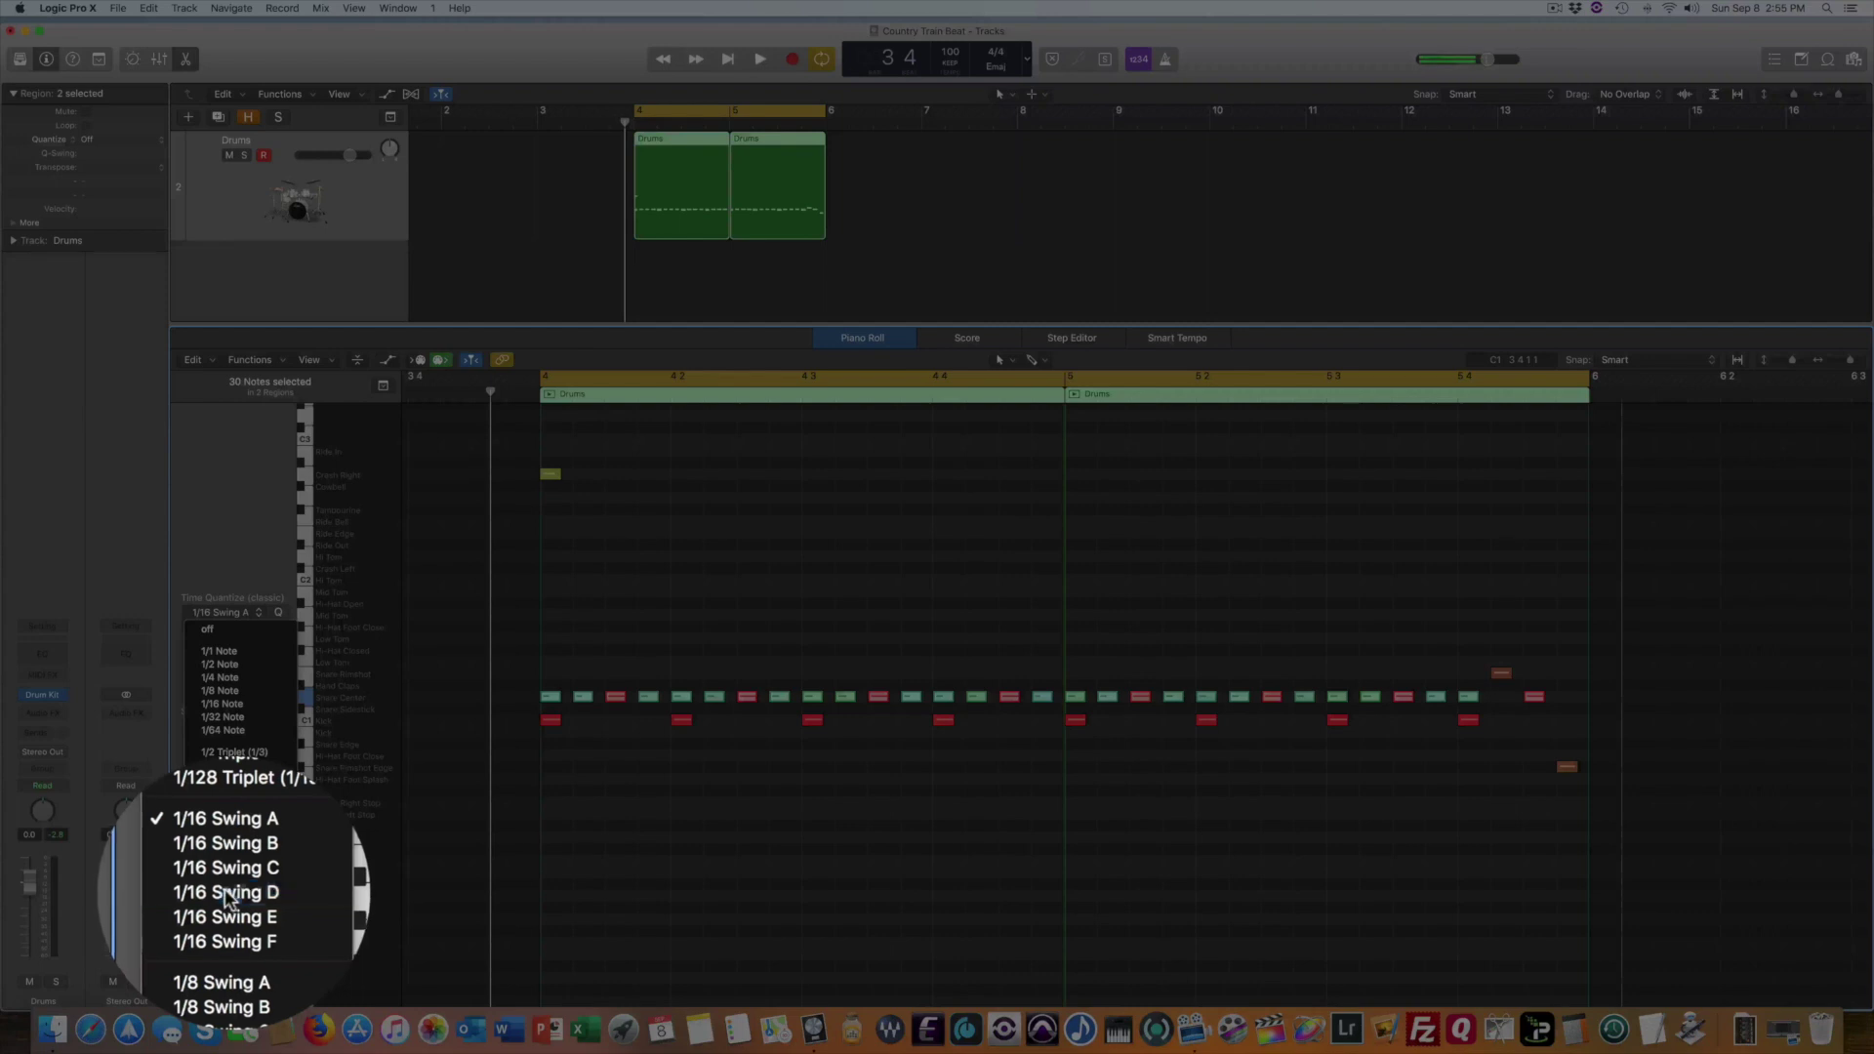
click(226, 894)
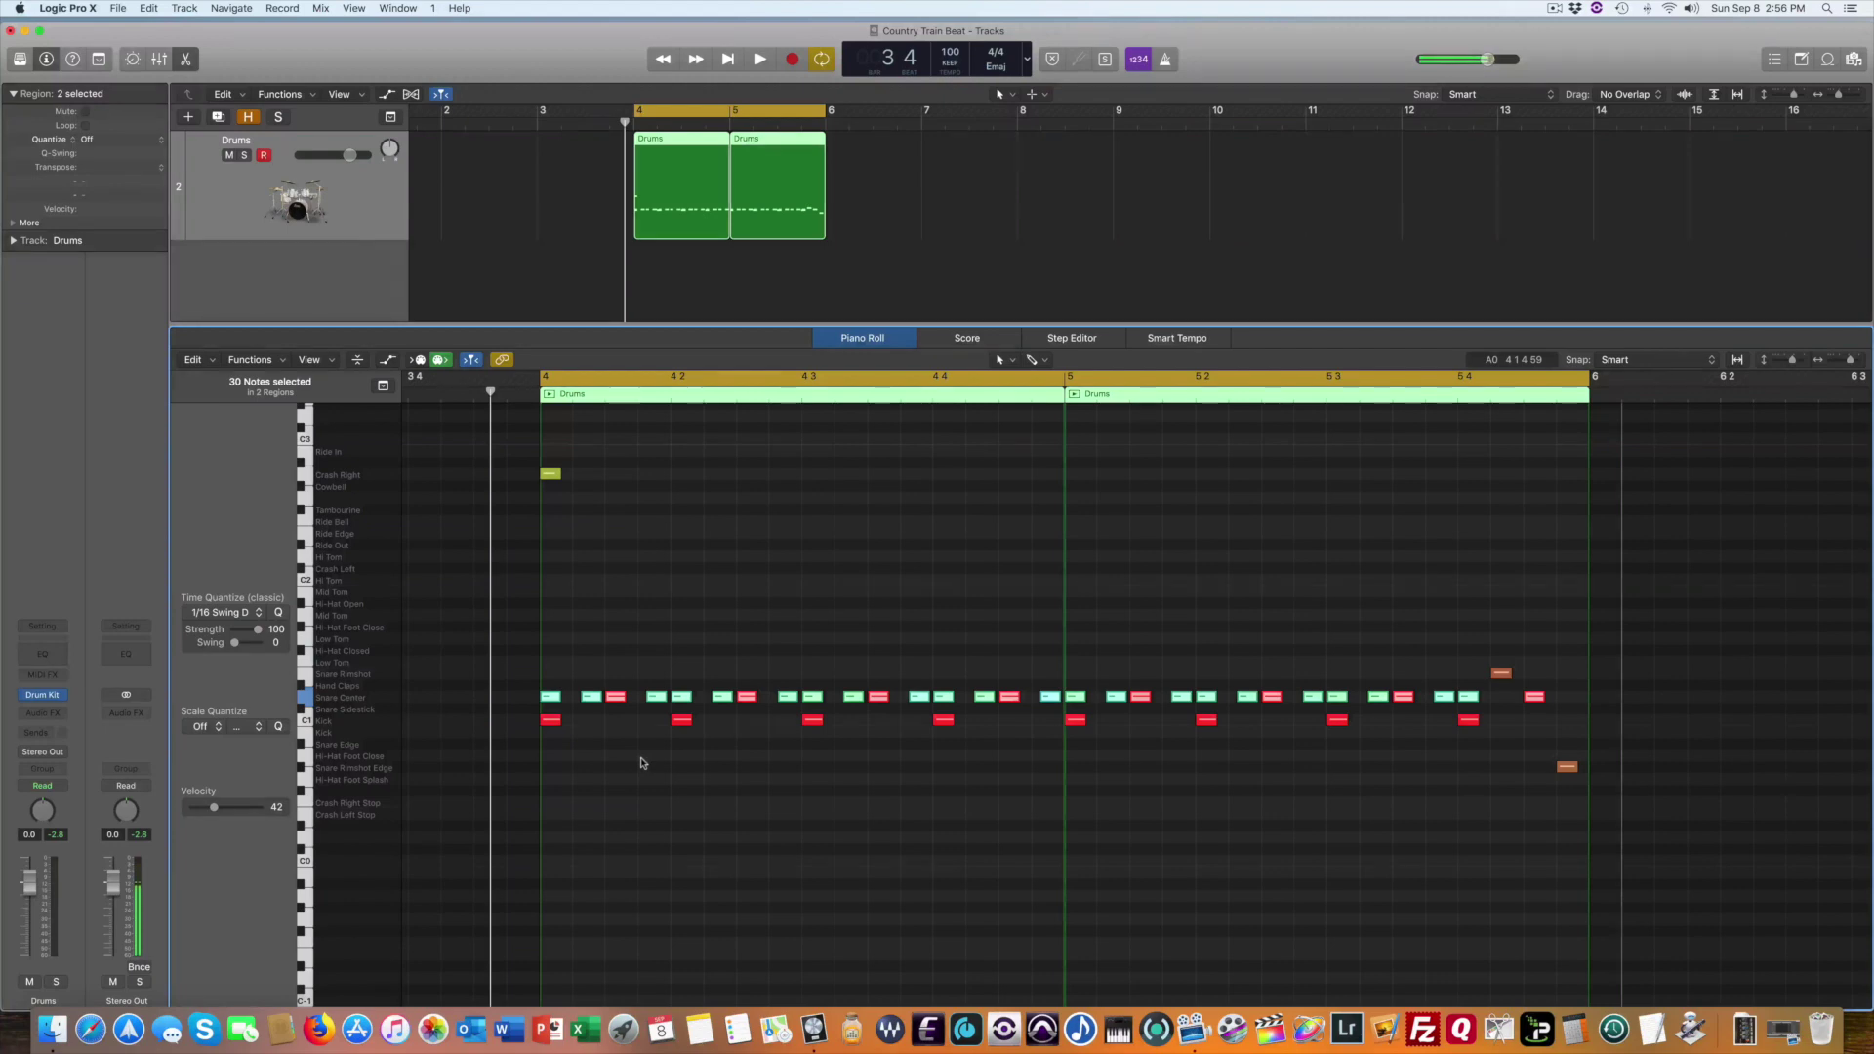
In the bar 5 region only, select the Snare Center notes and time-quantize them to 1/16 Swing A
scroll(642, 764, down, 1)
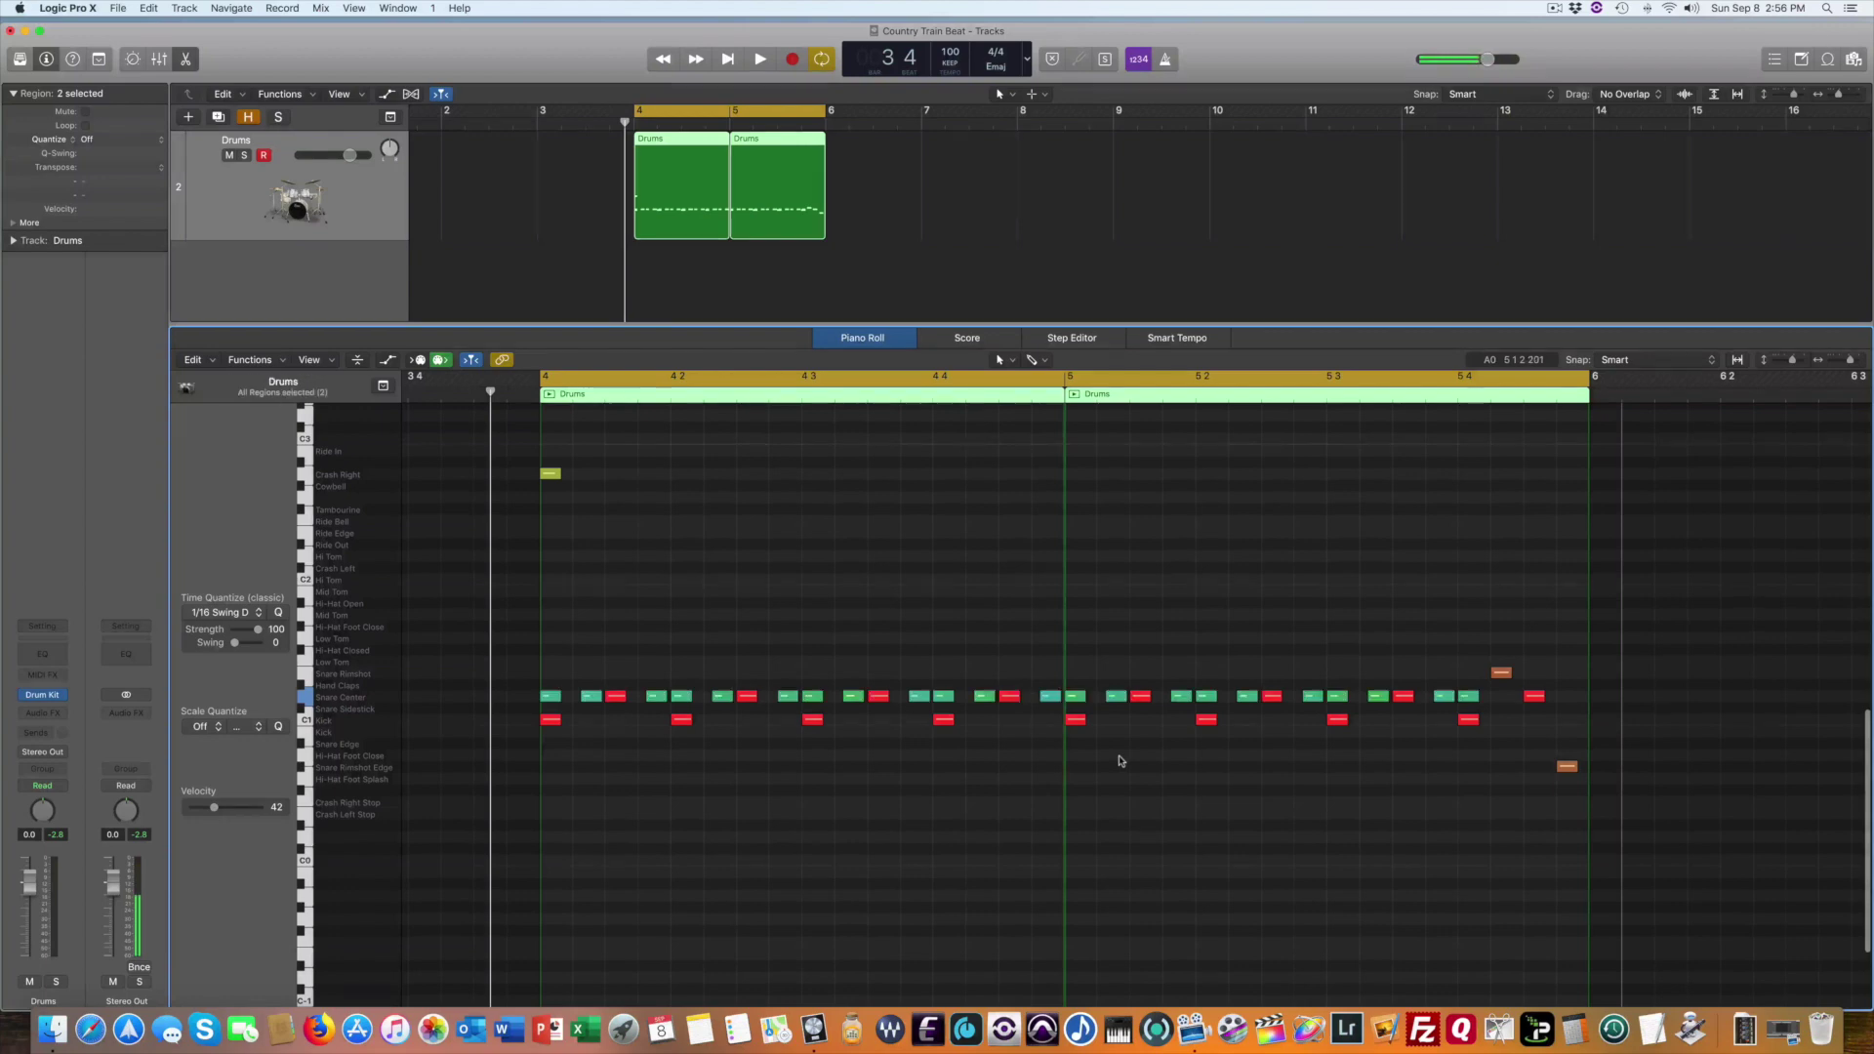
click(1116, 696)
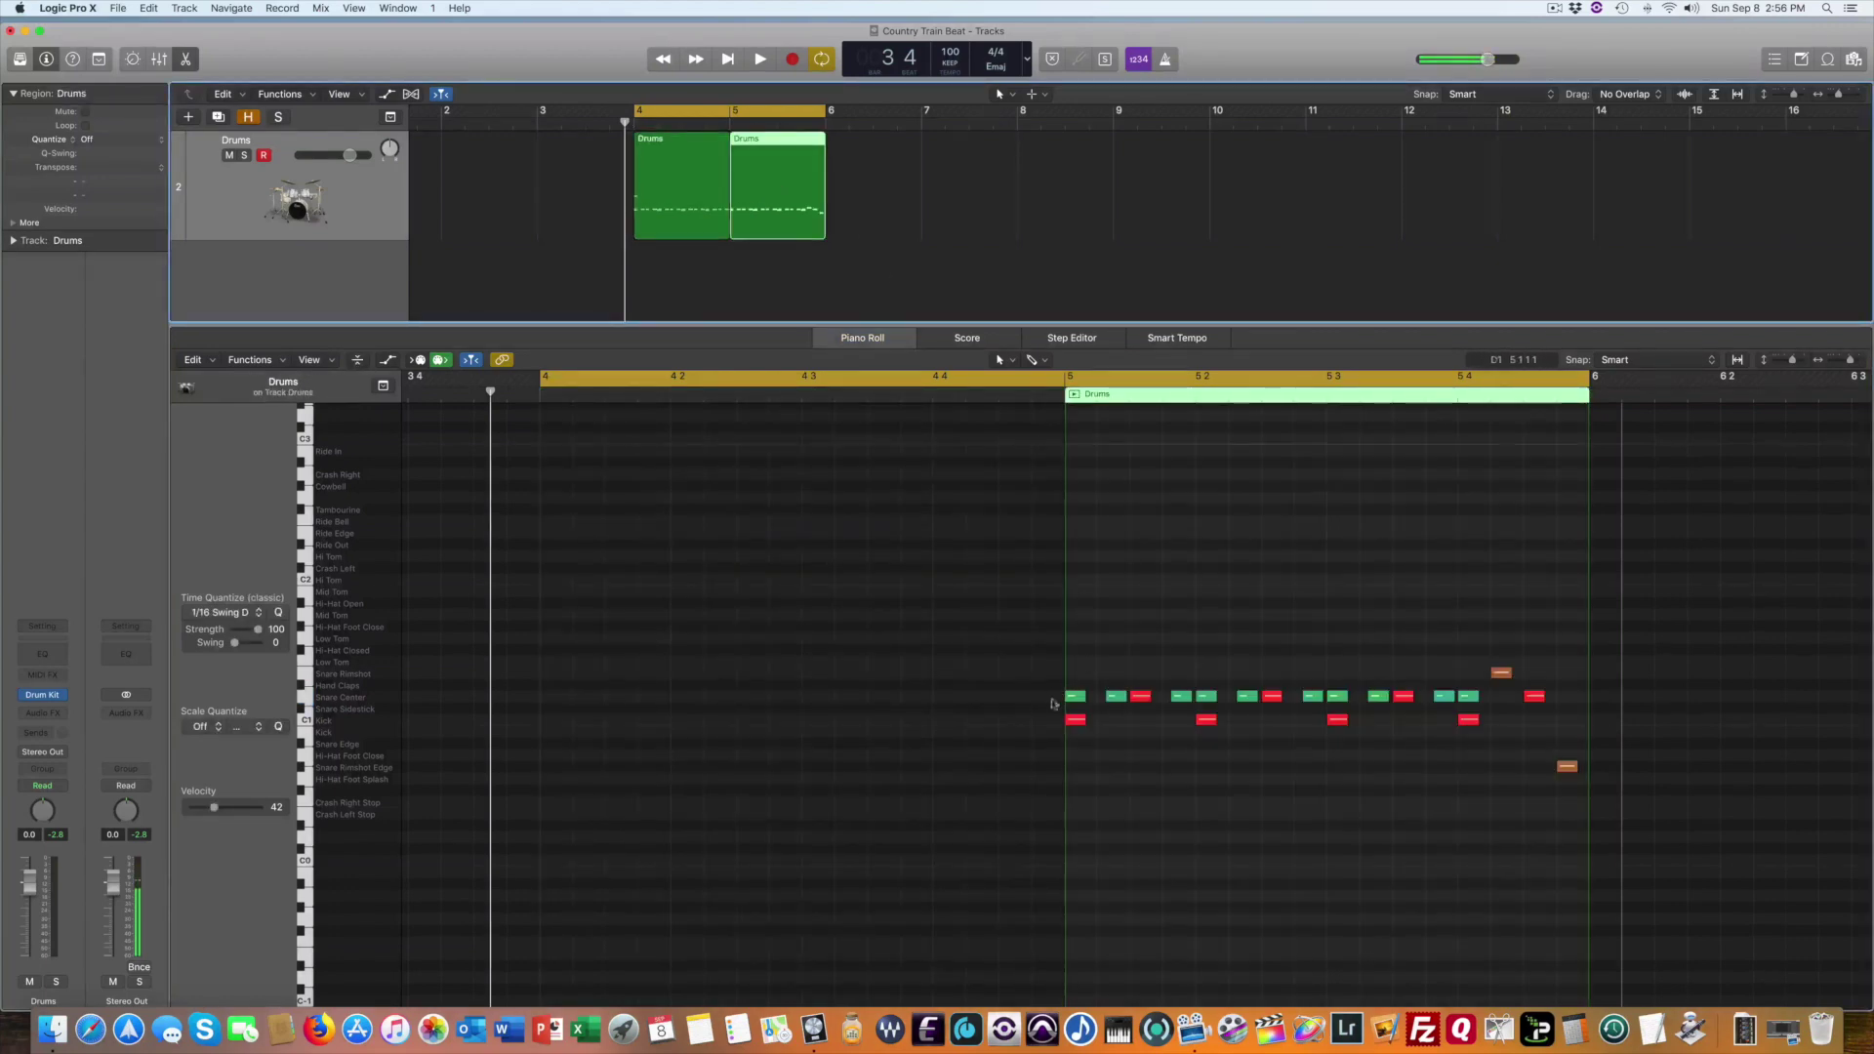
click(302, 699)
click(234, 617)
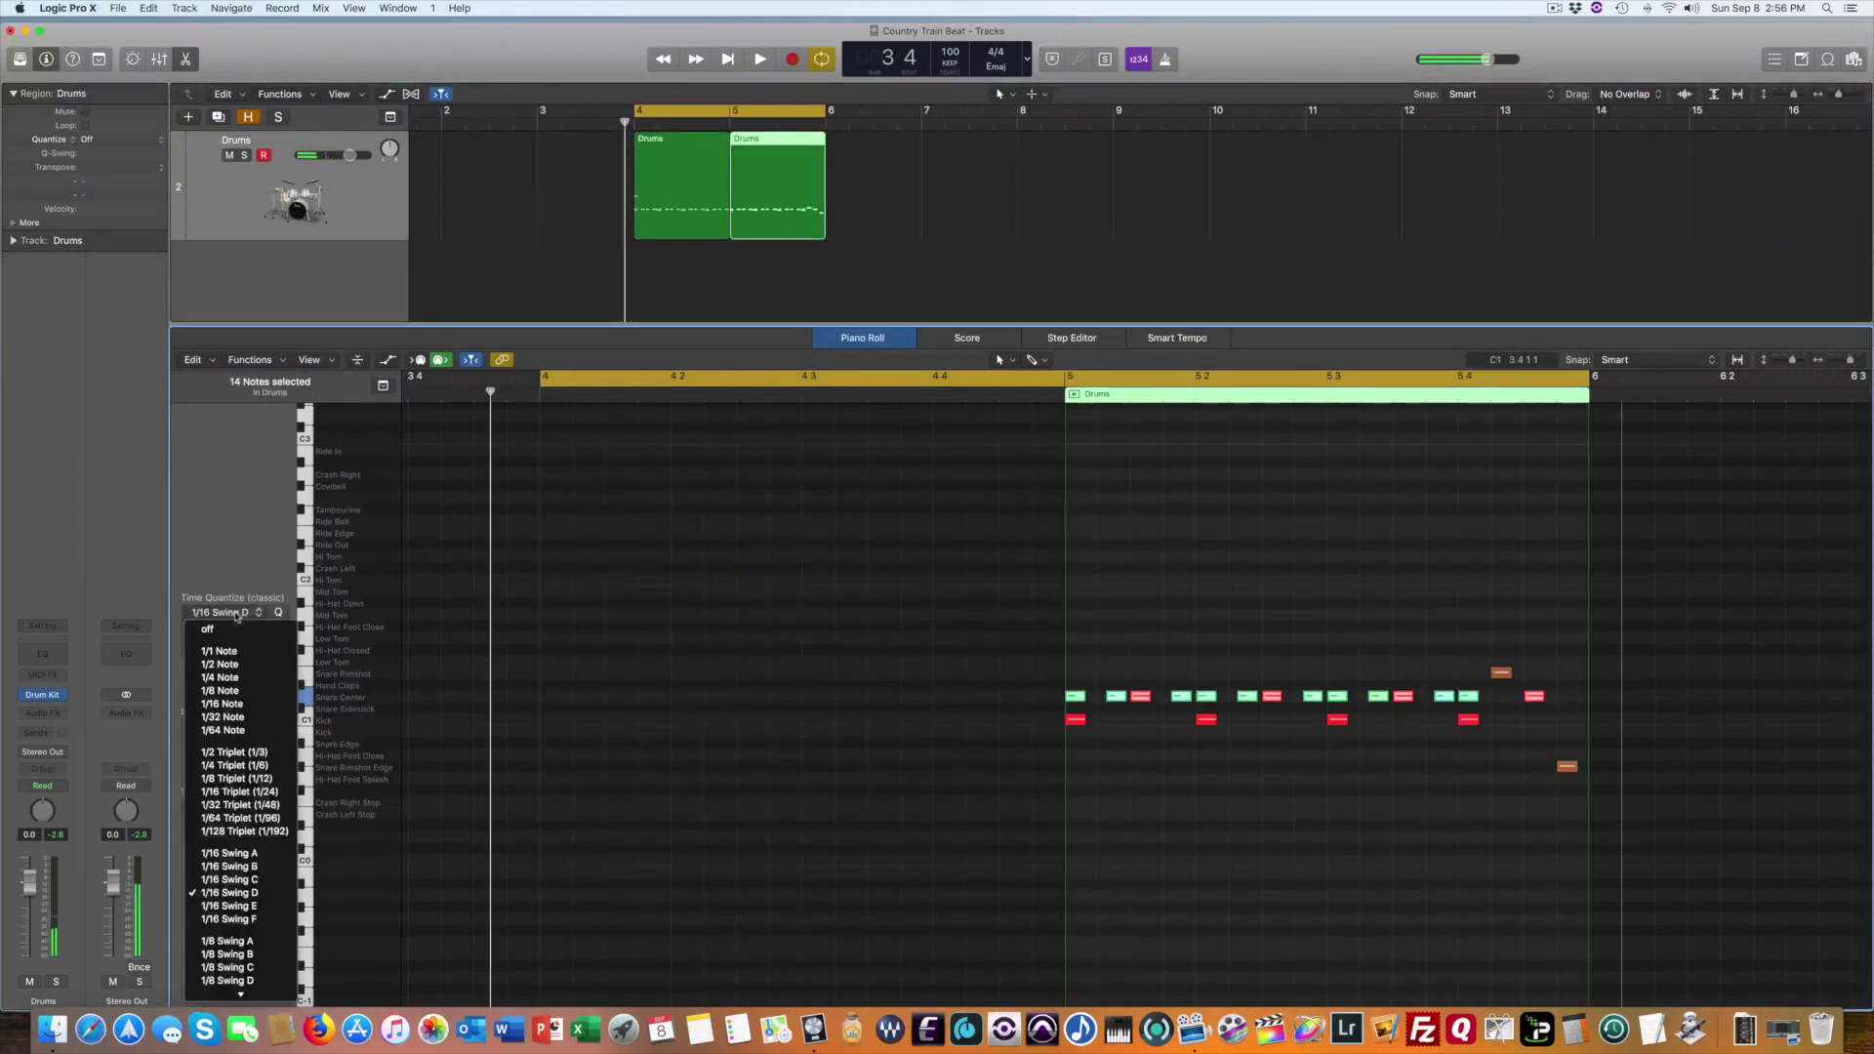
click(250, 858)
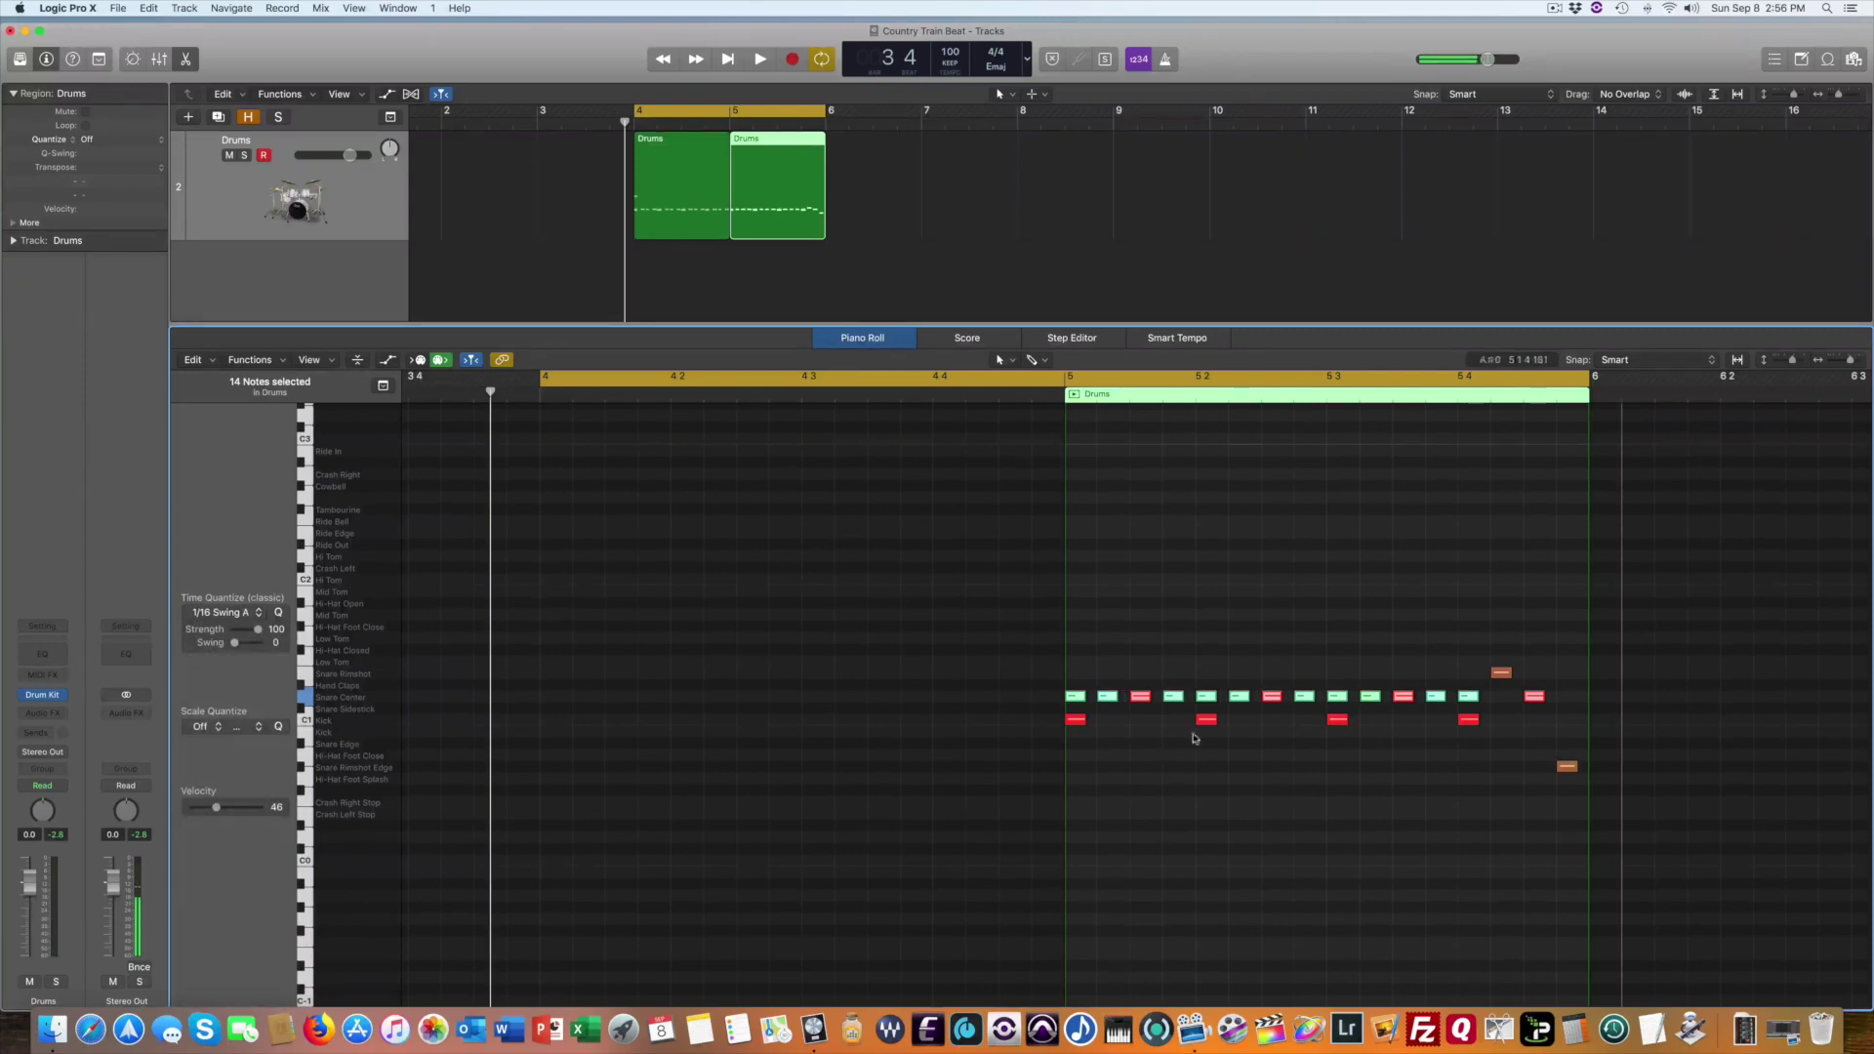
Compare the note timing of the bar 4 and bar 5 regions and listen to both in the cycle
click(683, 169)
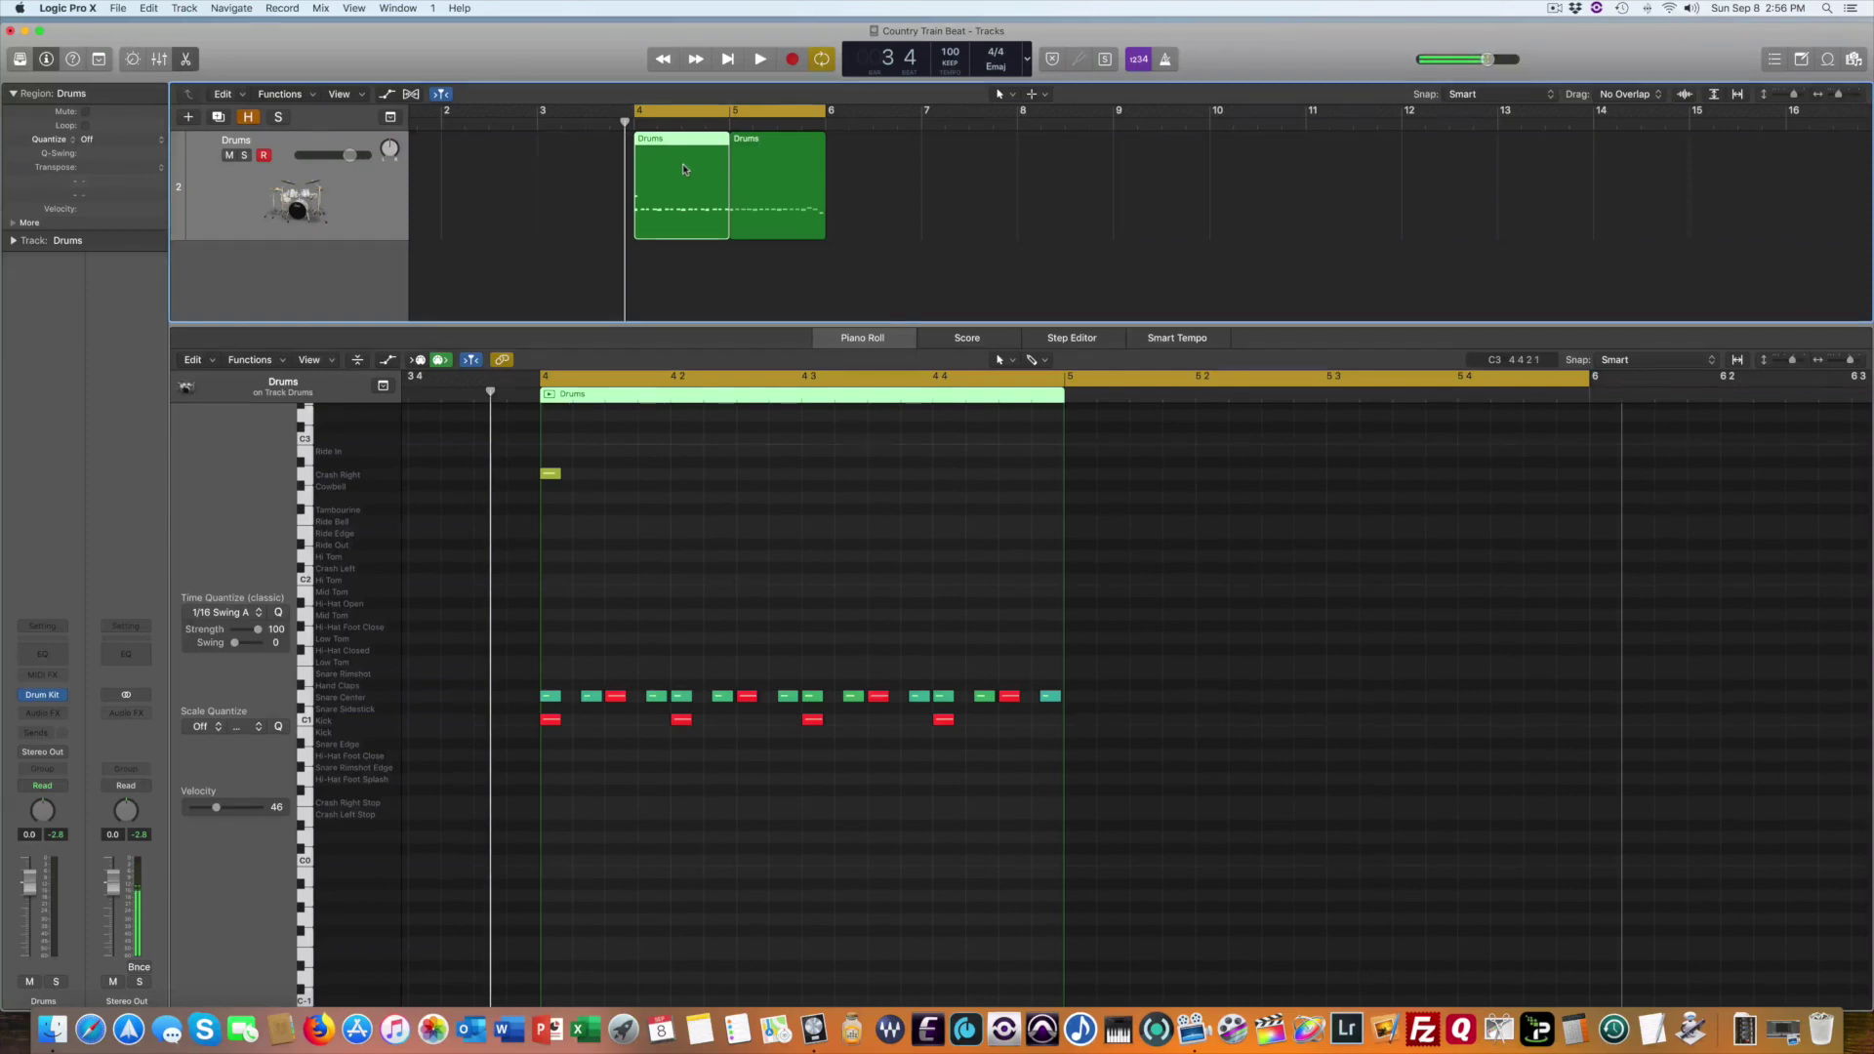
click(766, 171)
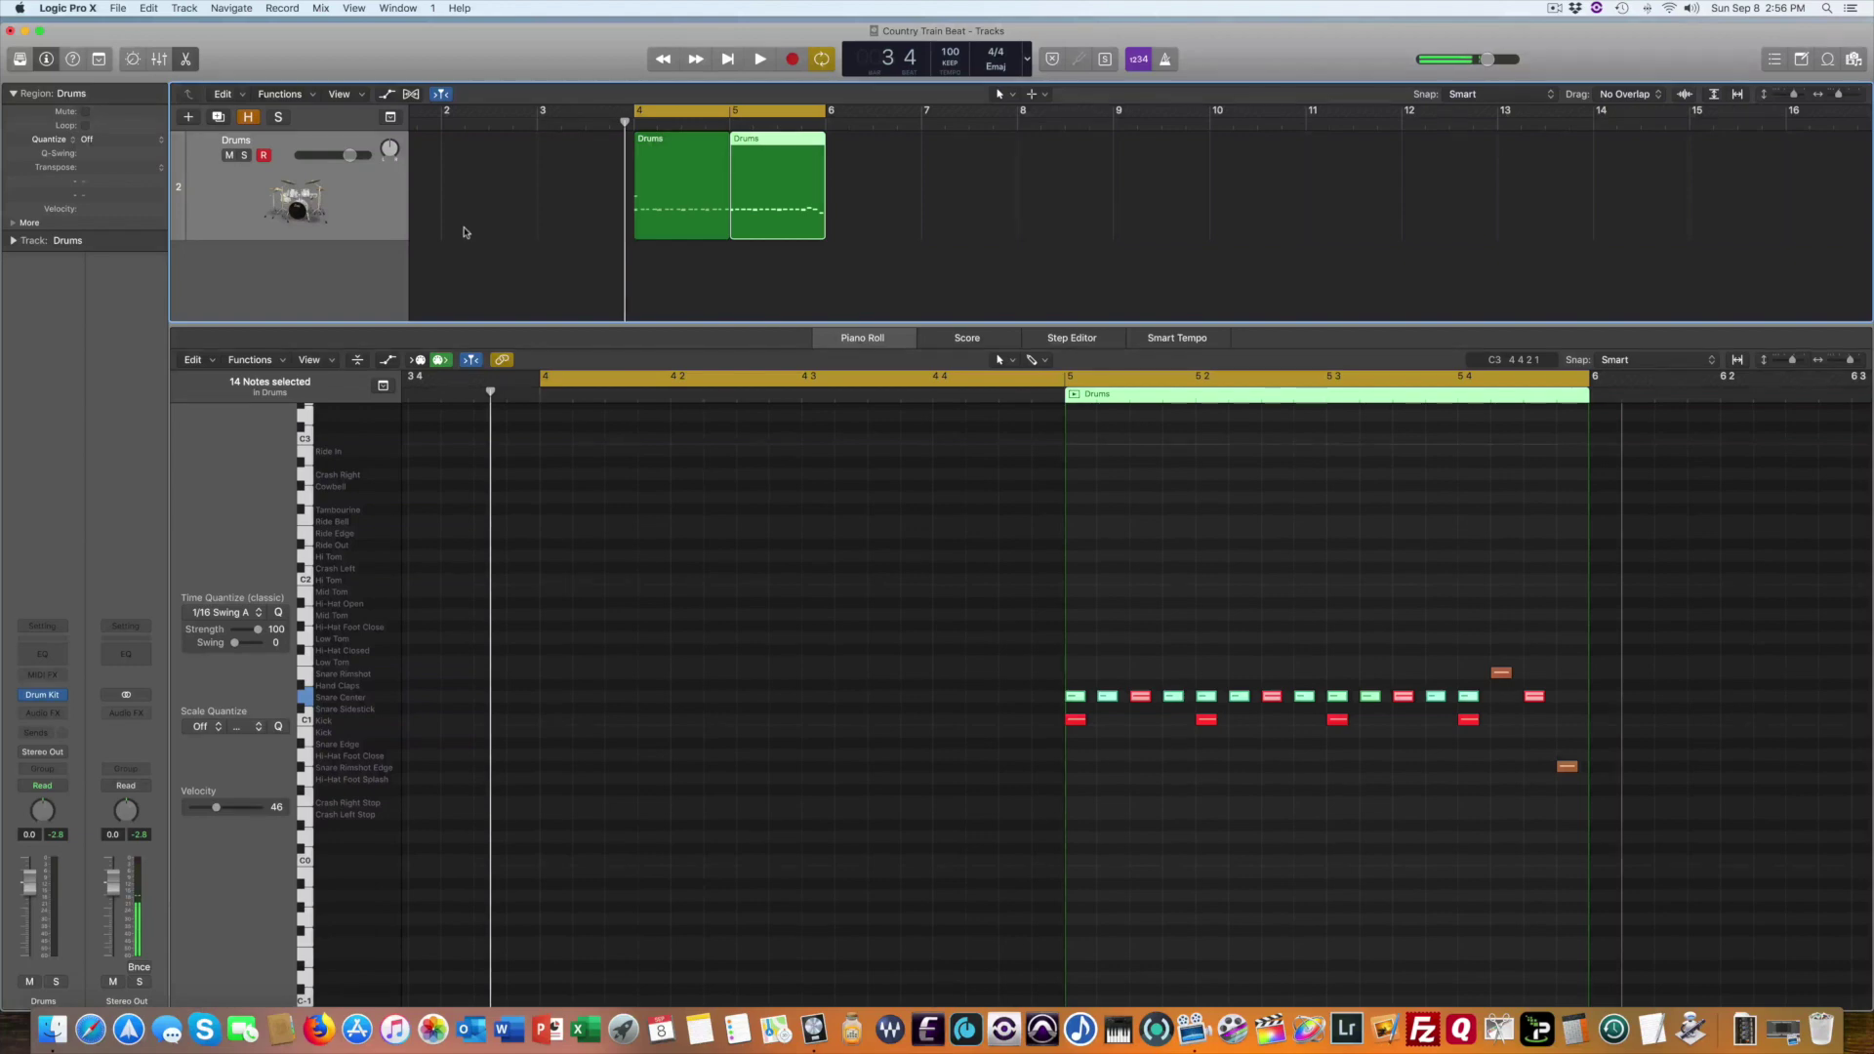
key(space)
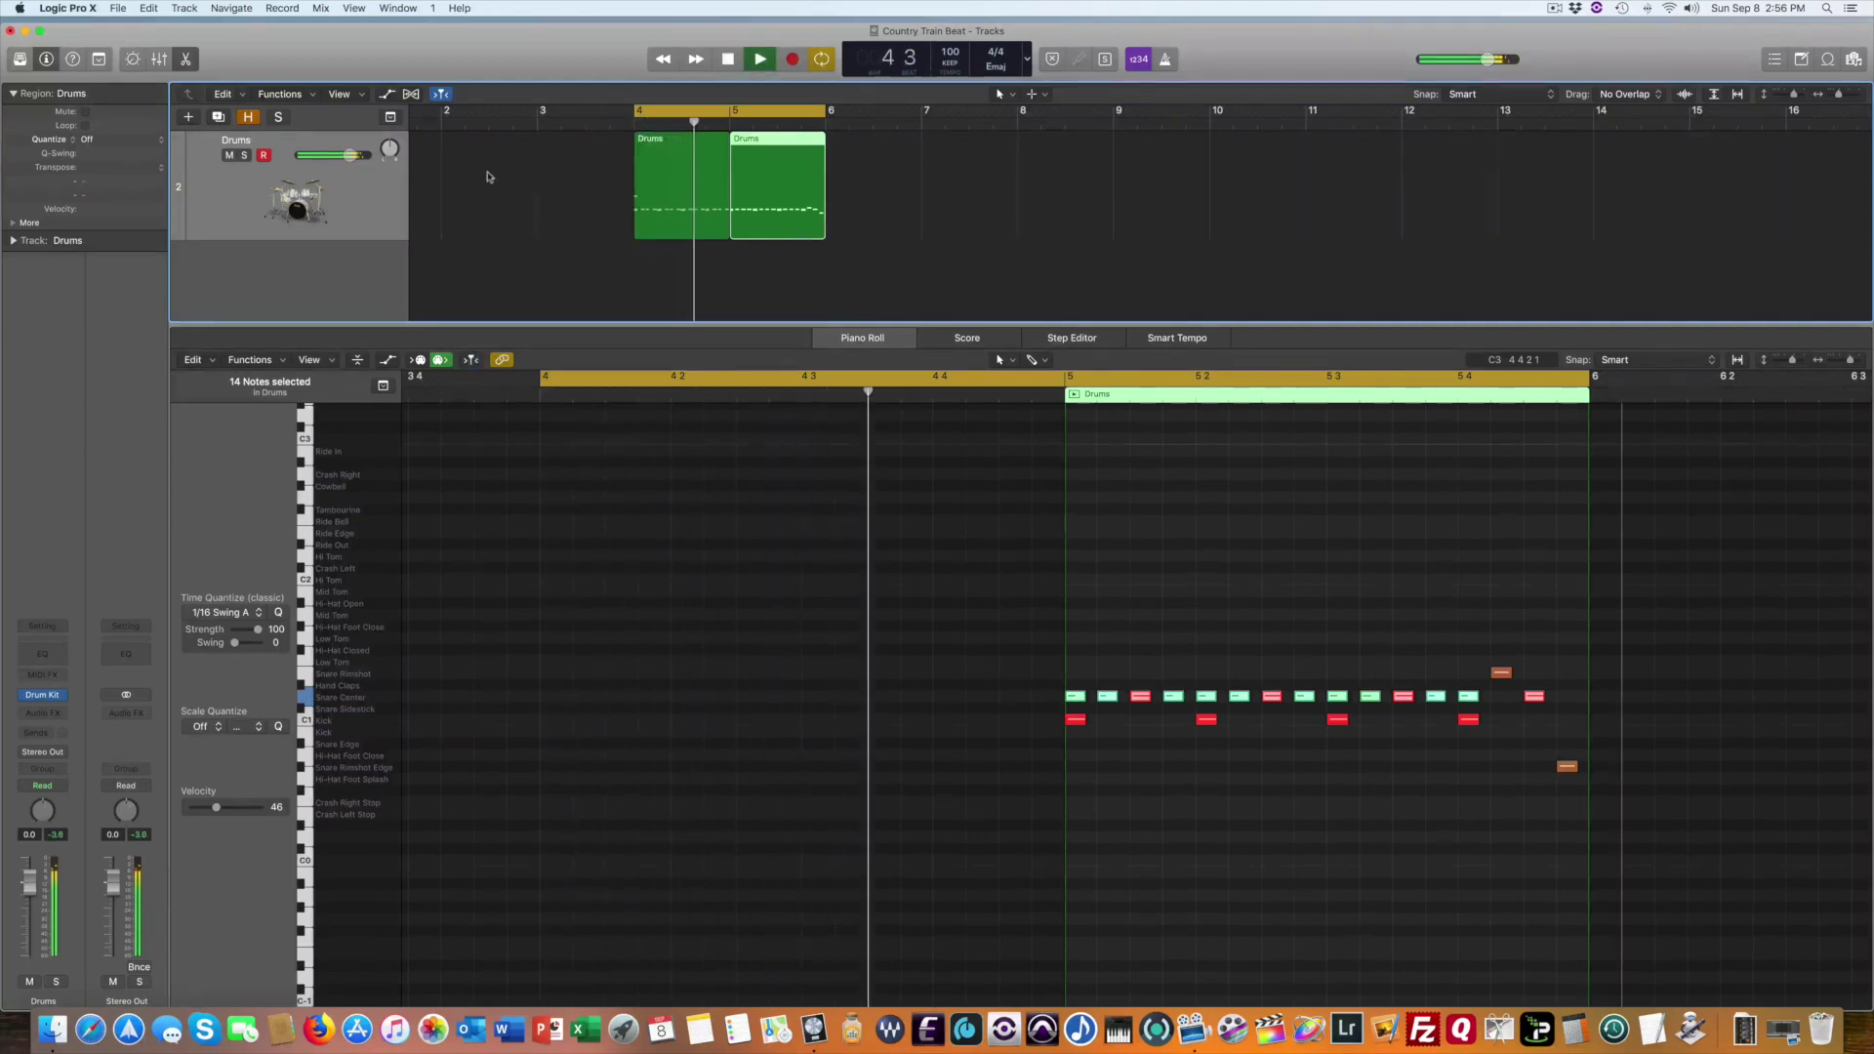
shift+click(653, 188)
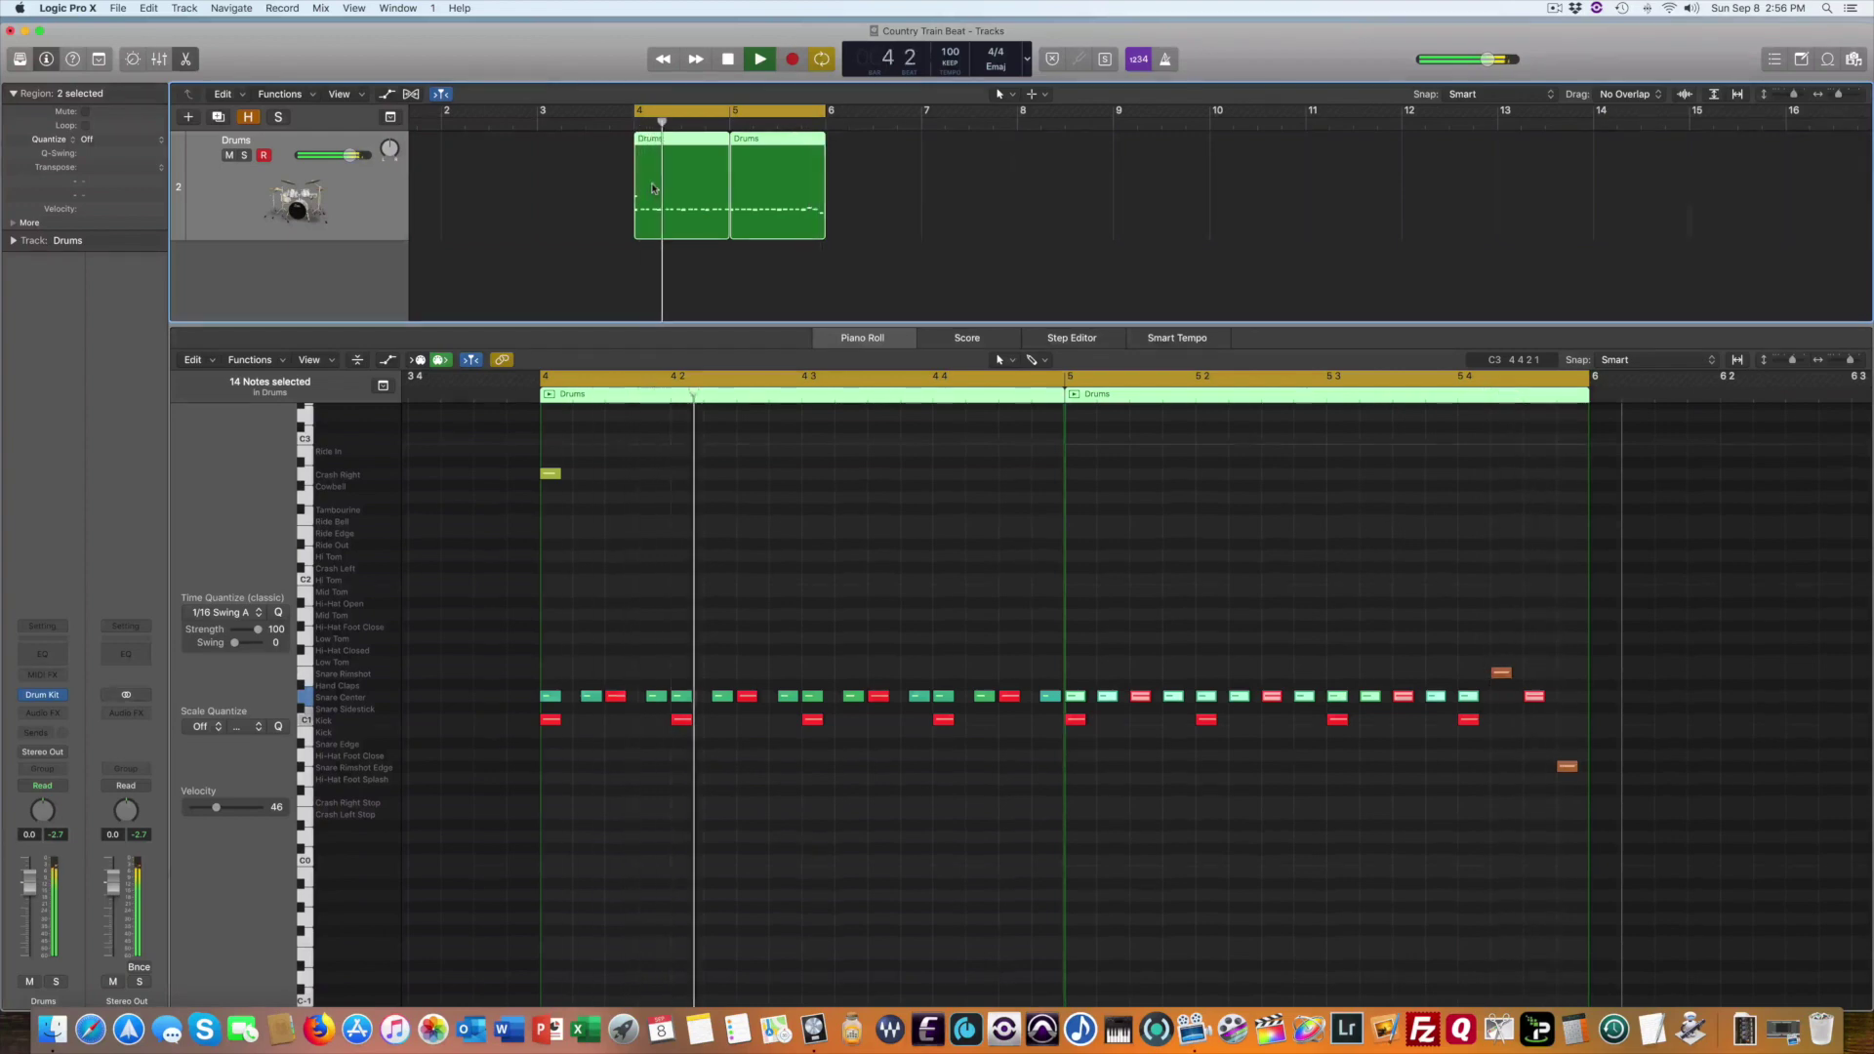
key(space)
Time-quantize the Snare Center notes of the bar 4 region to 1/16 Swing E and play the cycle
click(672, 205)
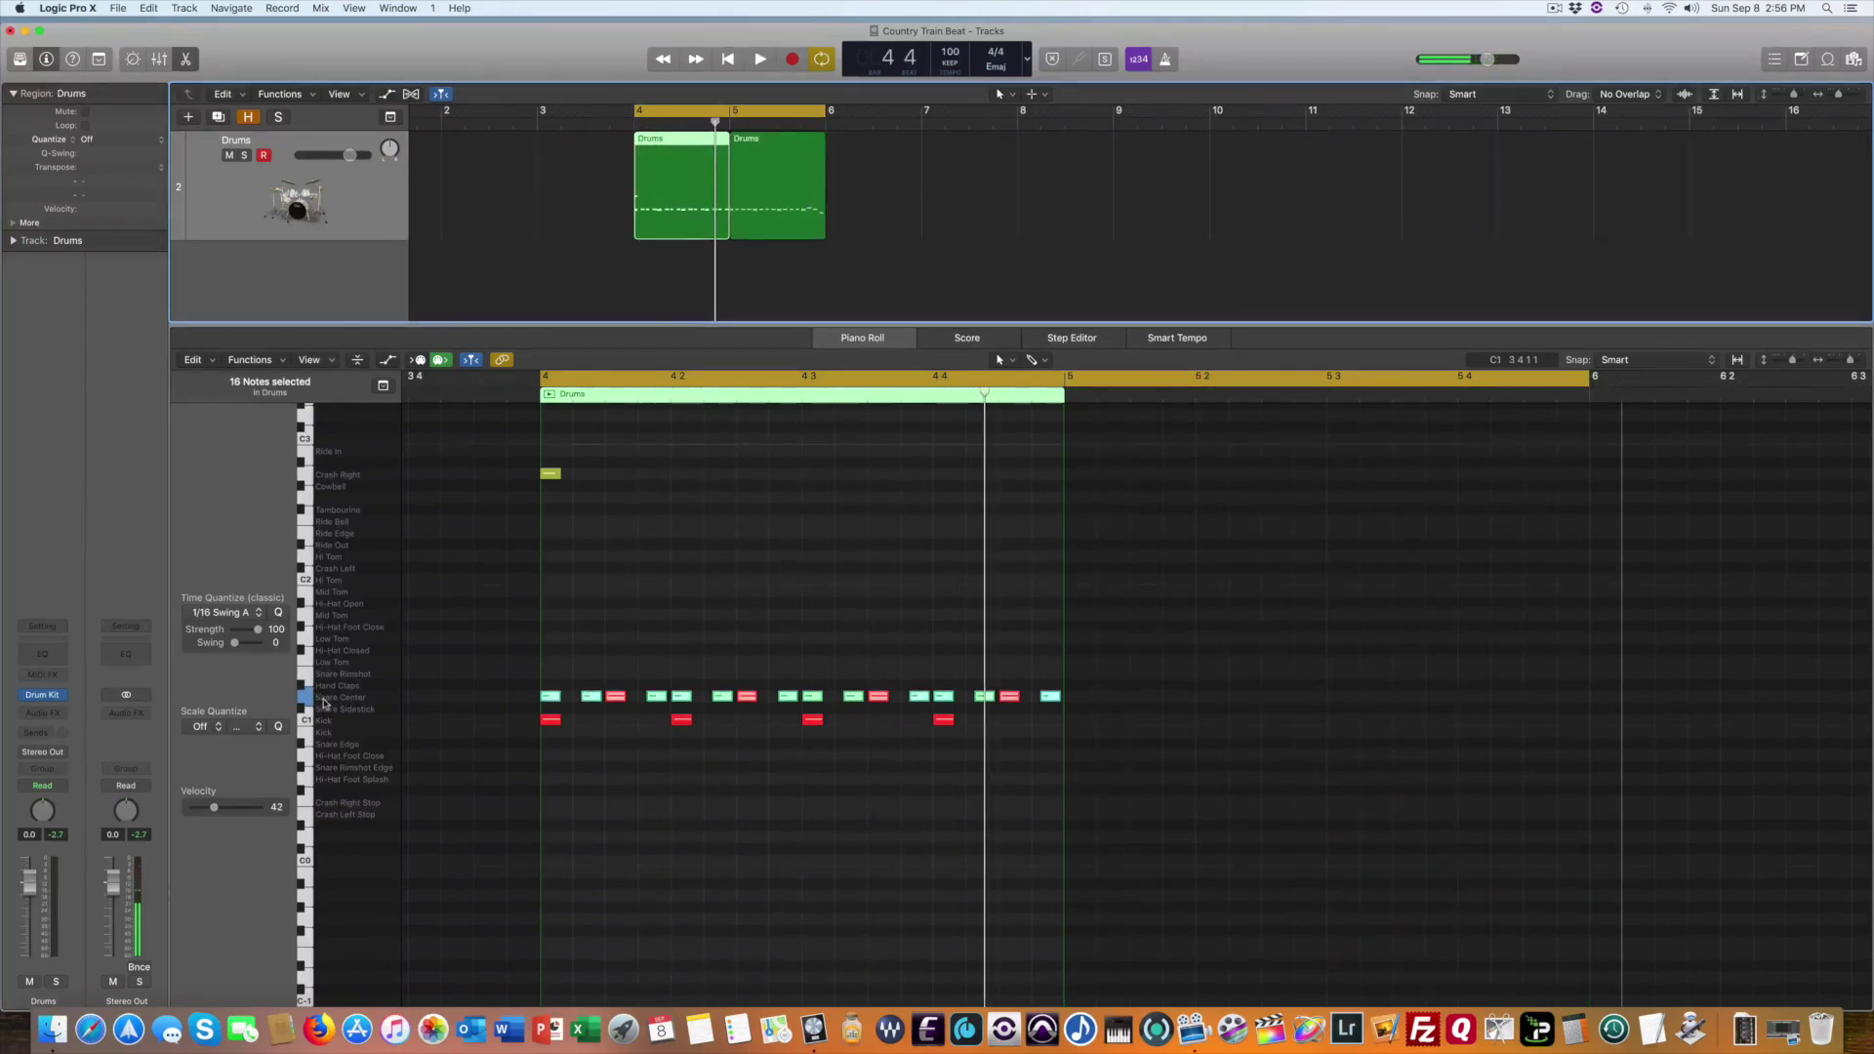
click(232, 615)
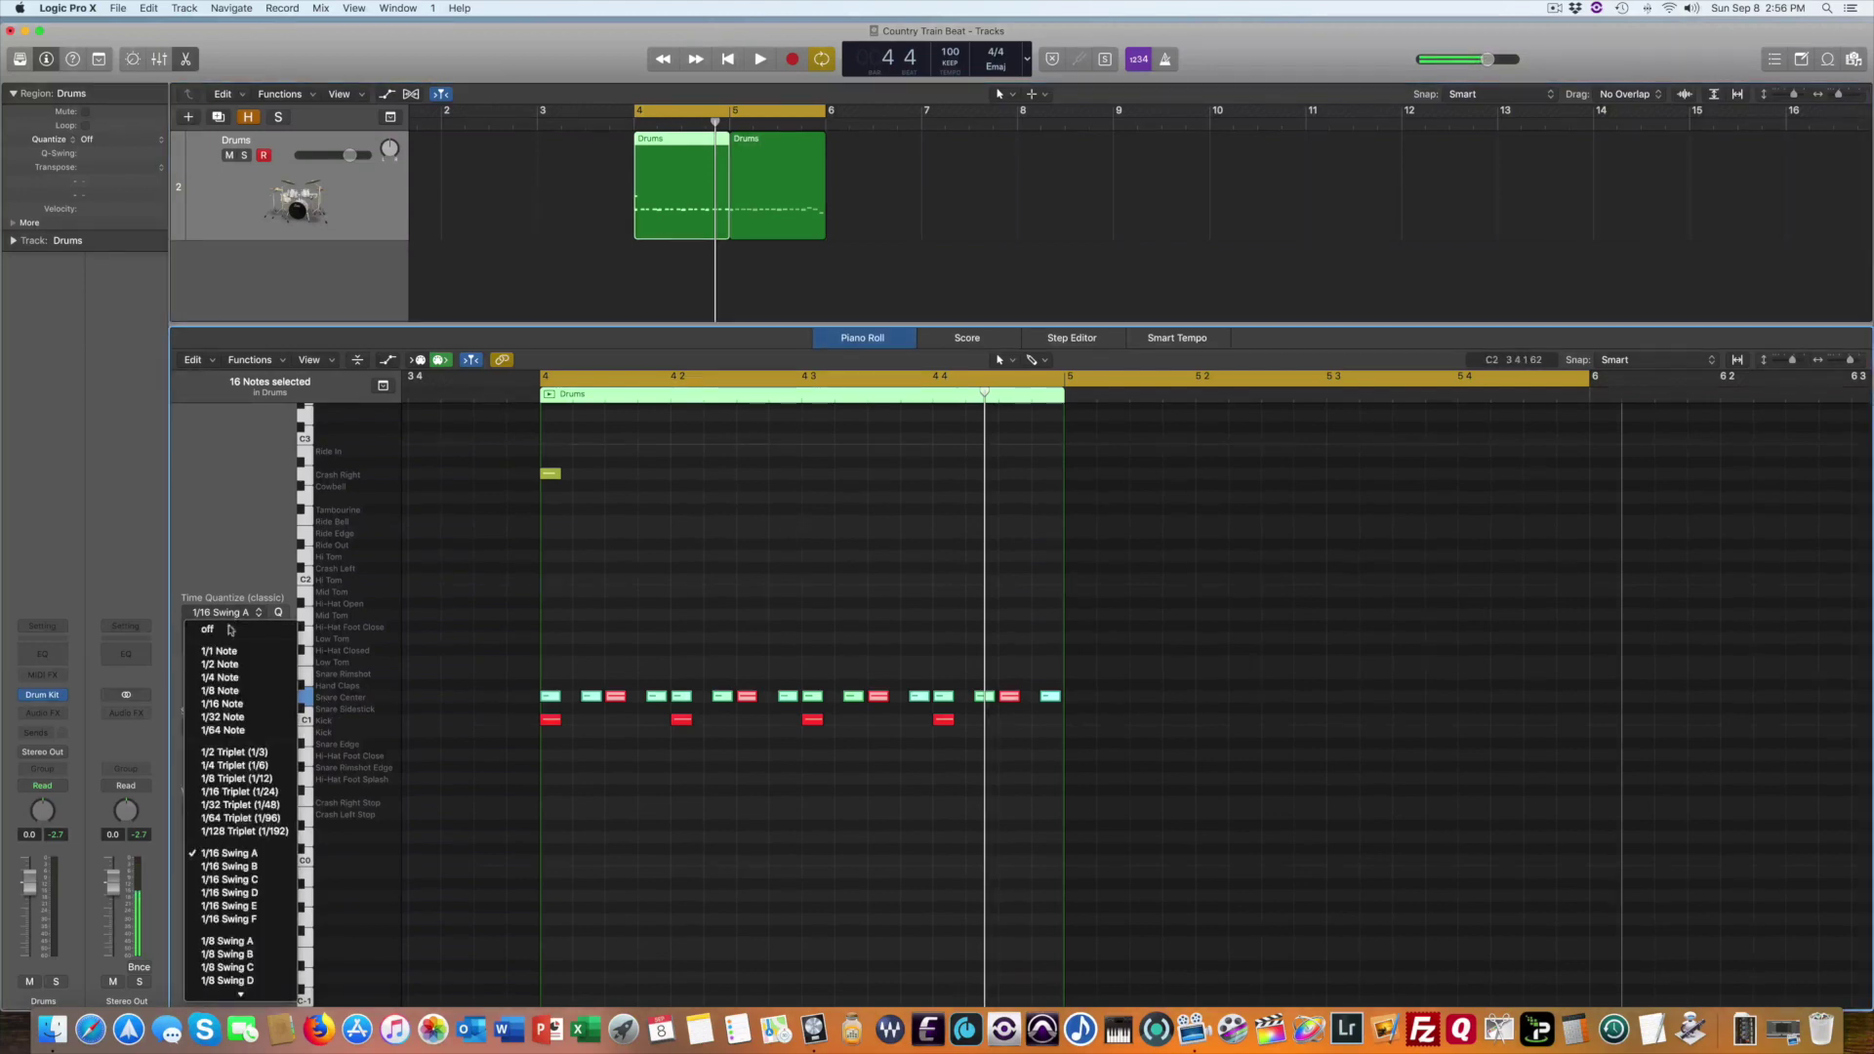
click(236, 908)
key(space)
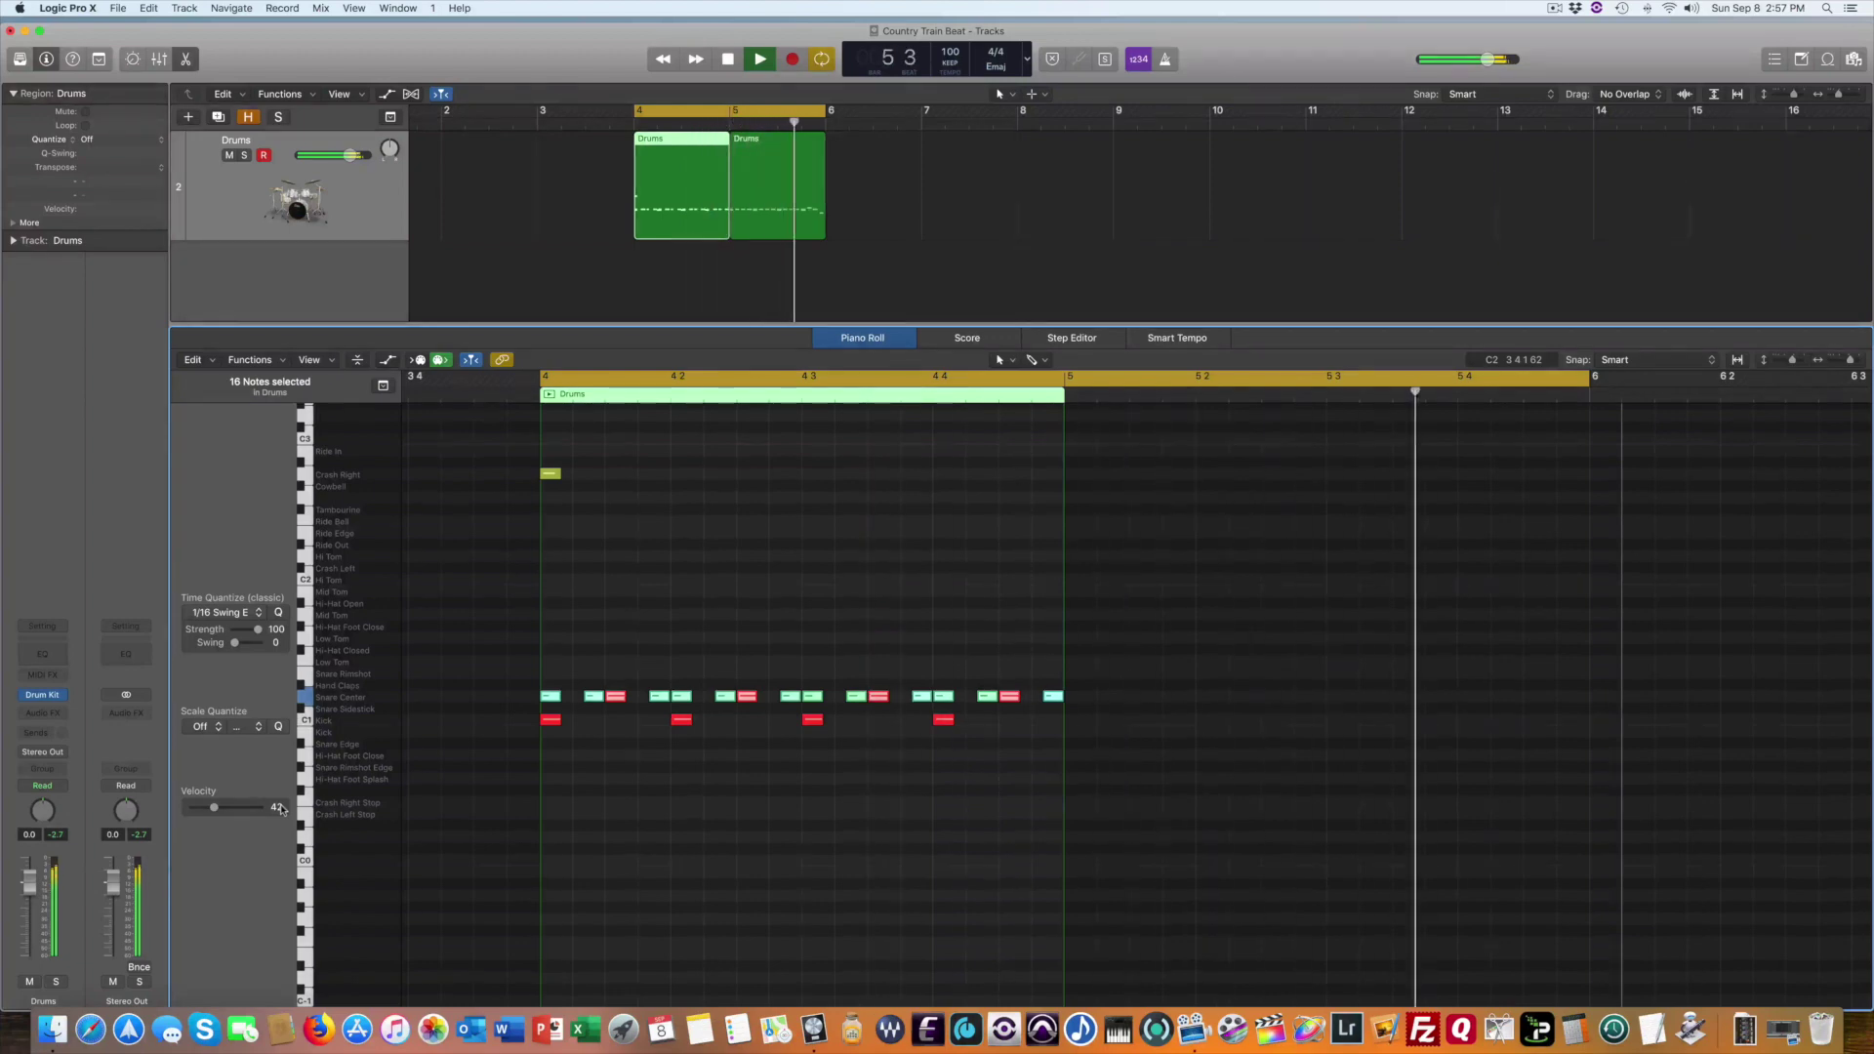
key(space)
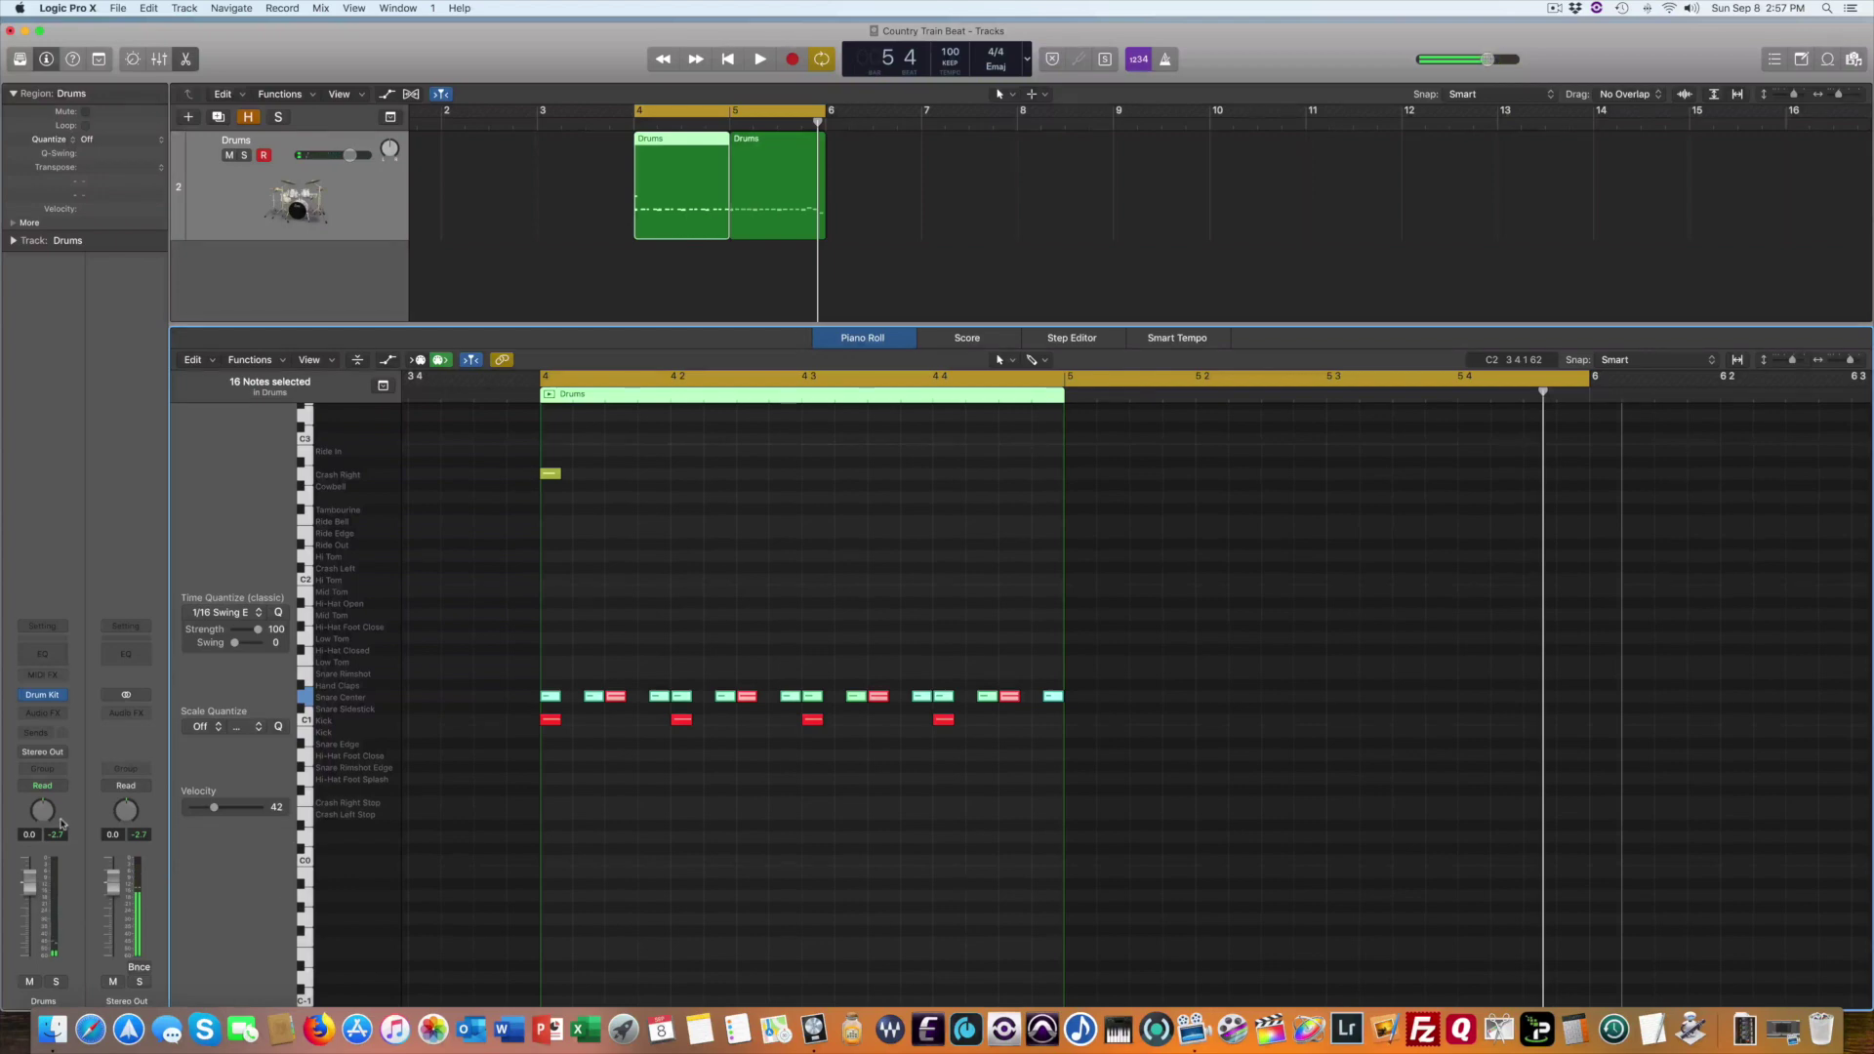
Close the Piano Roll and create a new Drummer track below the Drums track
key(e)
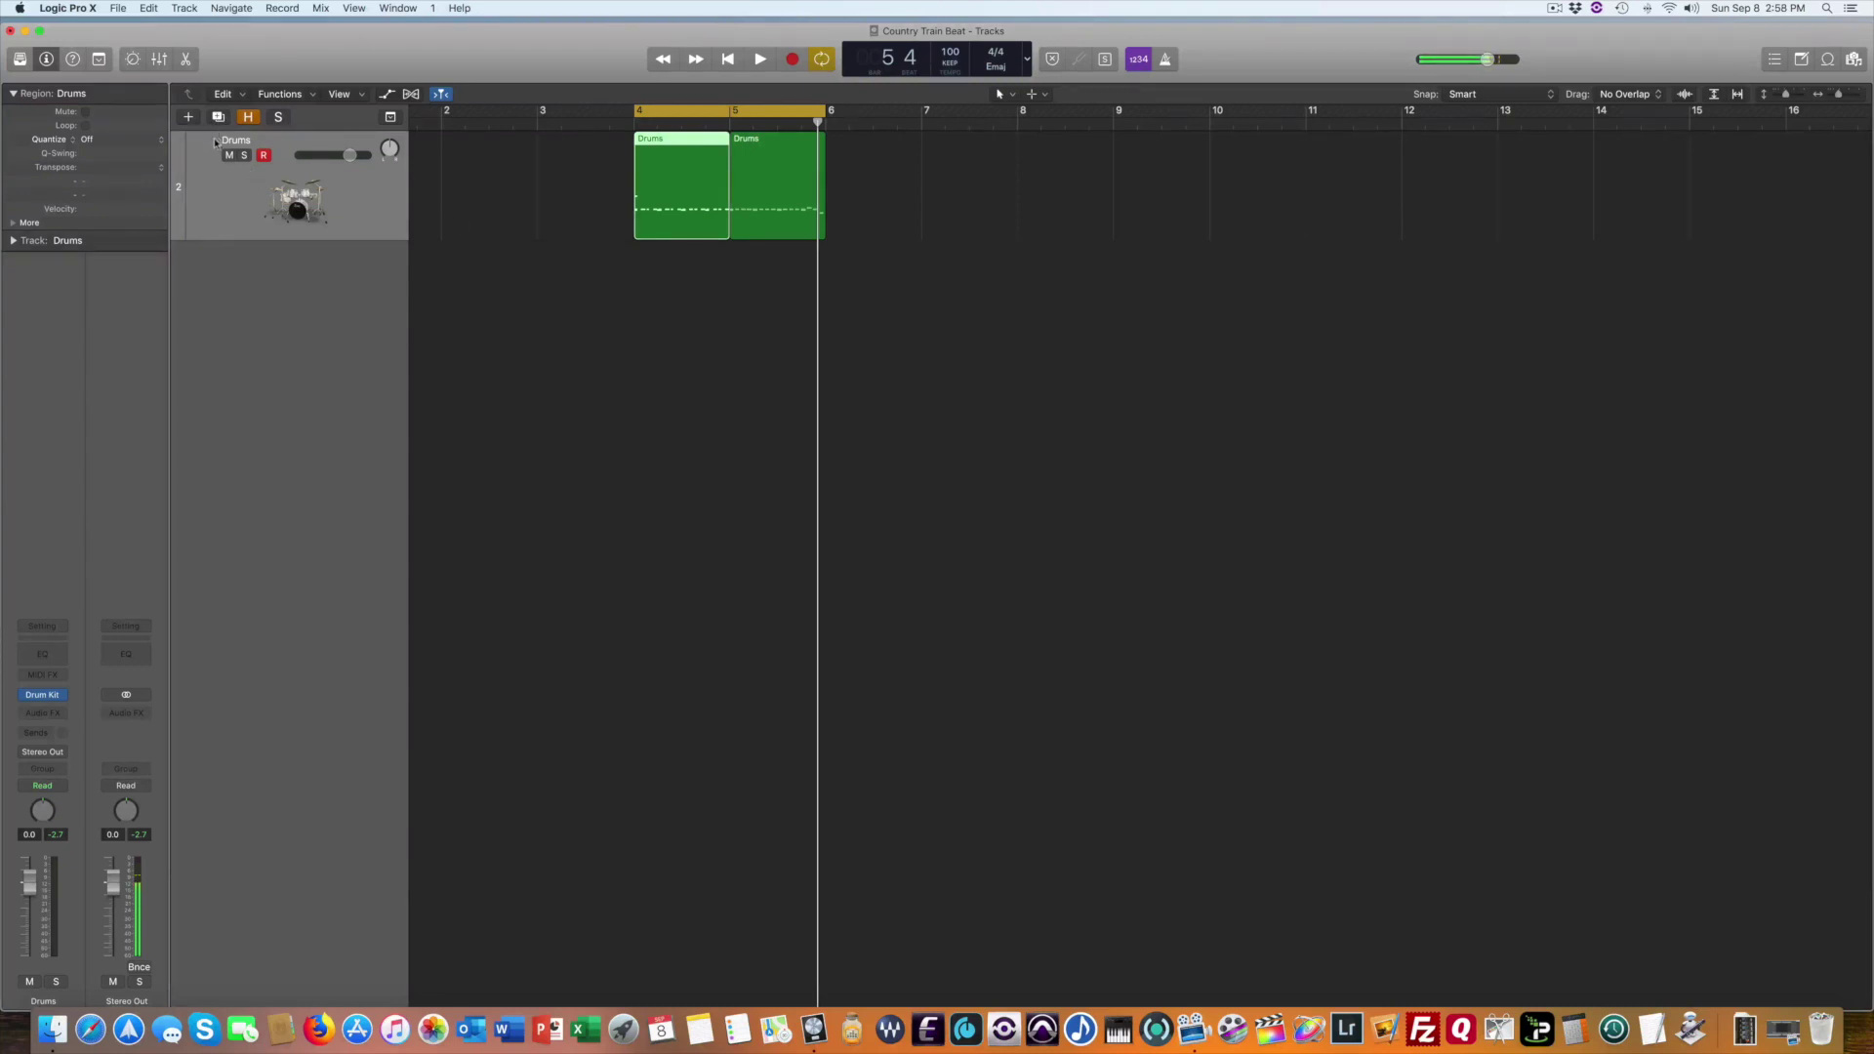
click(183, 118)
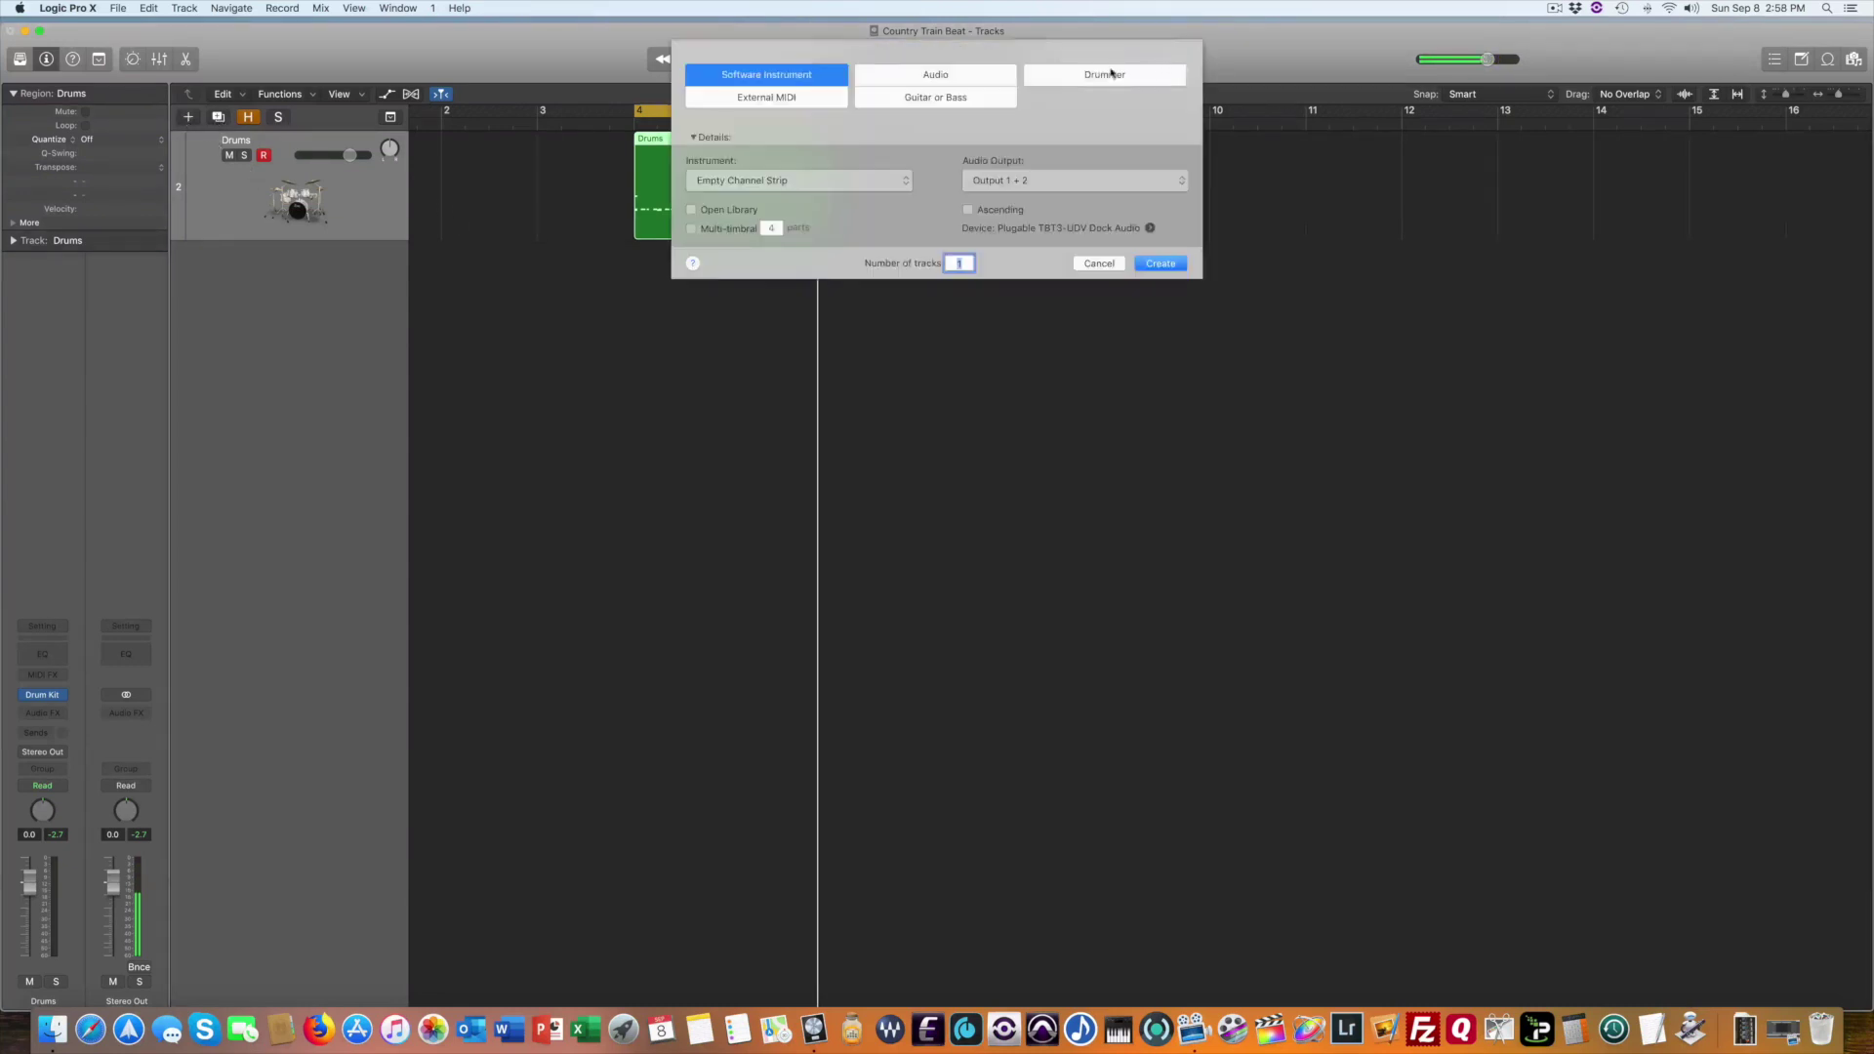
click(1108, 73)
click(1158, 245)
Assign the Songwriter drummer Tyrell - Pop Brush to the new track and hide the Library
click(98, 327)
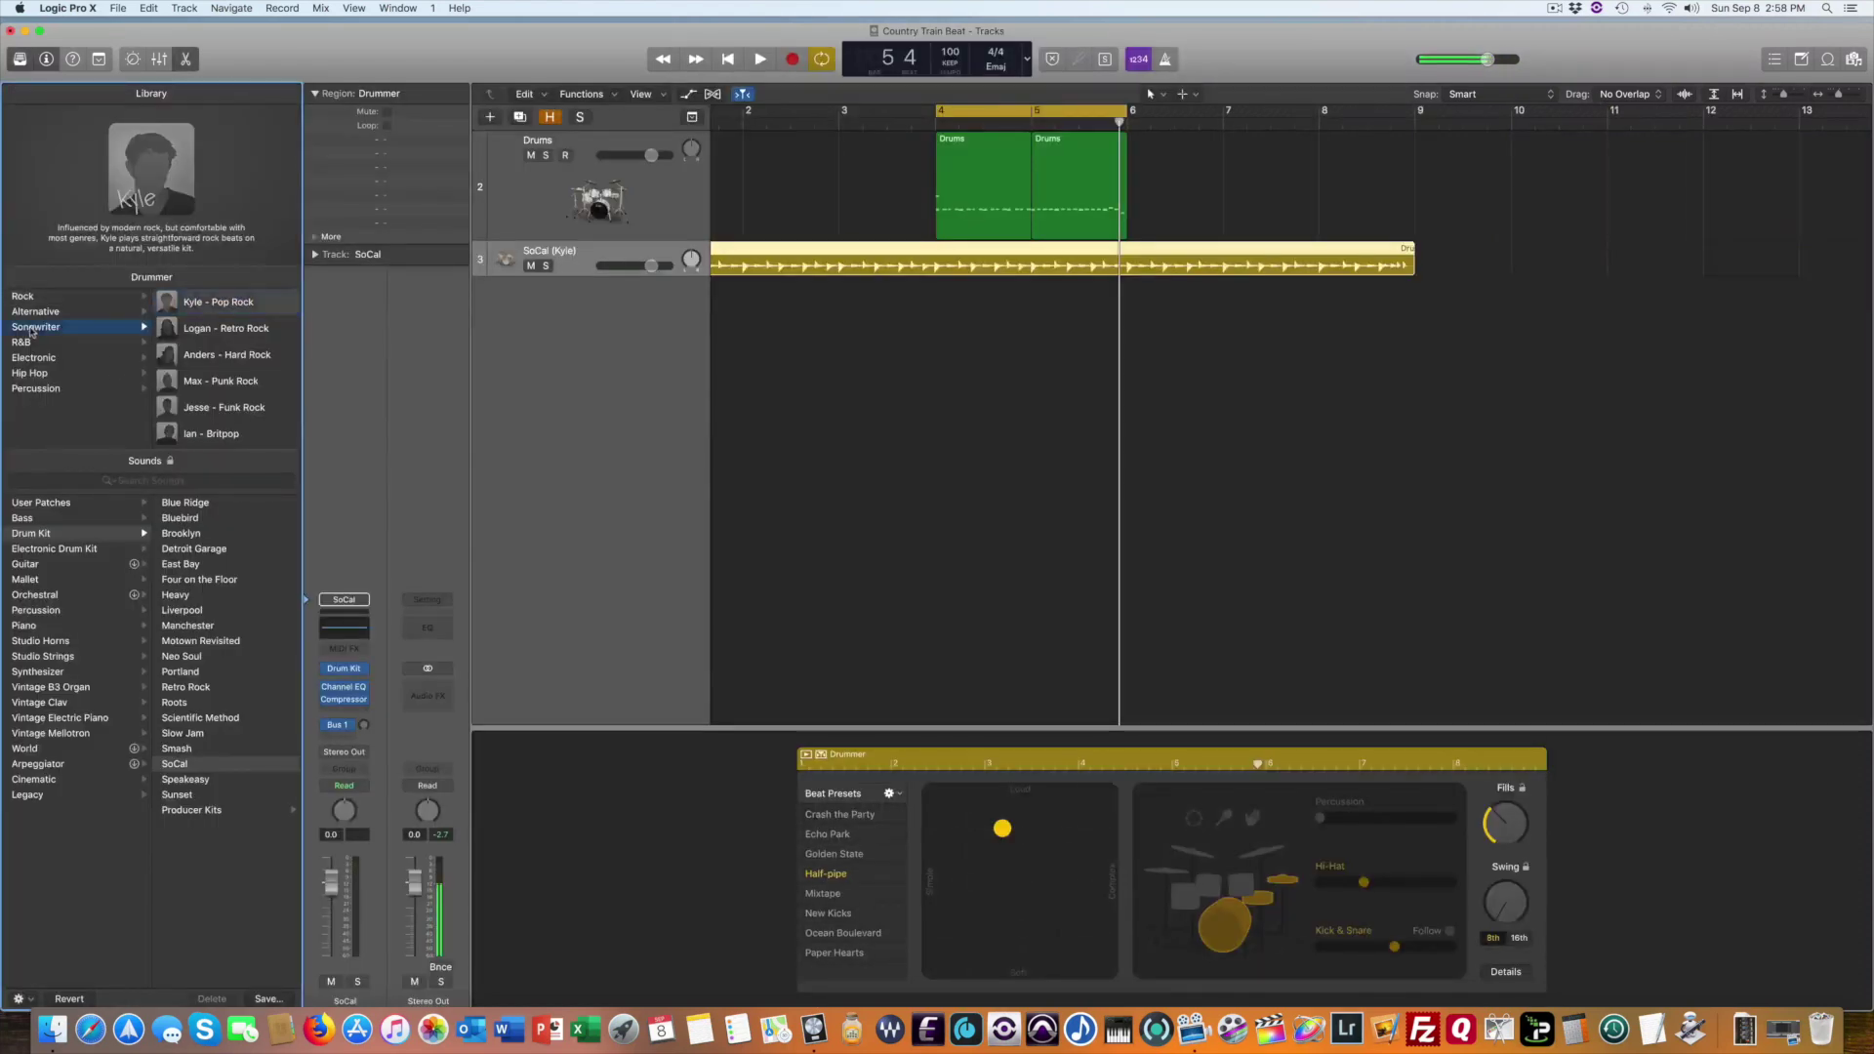
scroll(184, 365, up, 1)
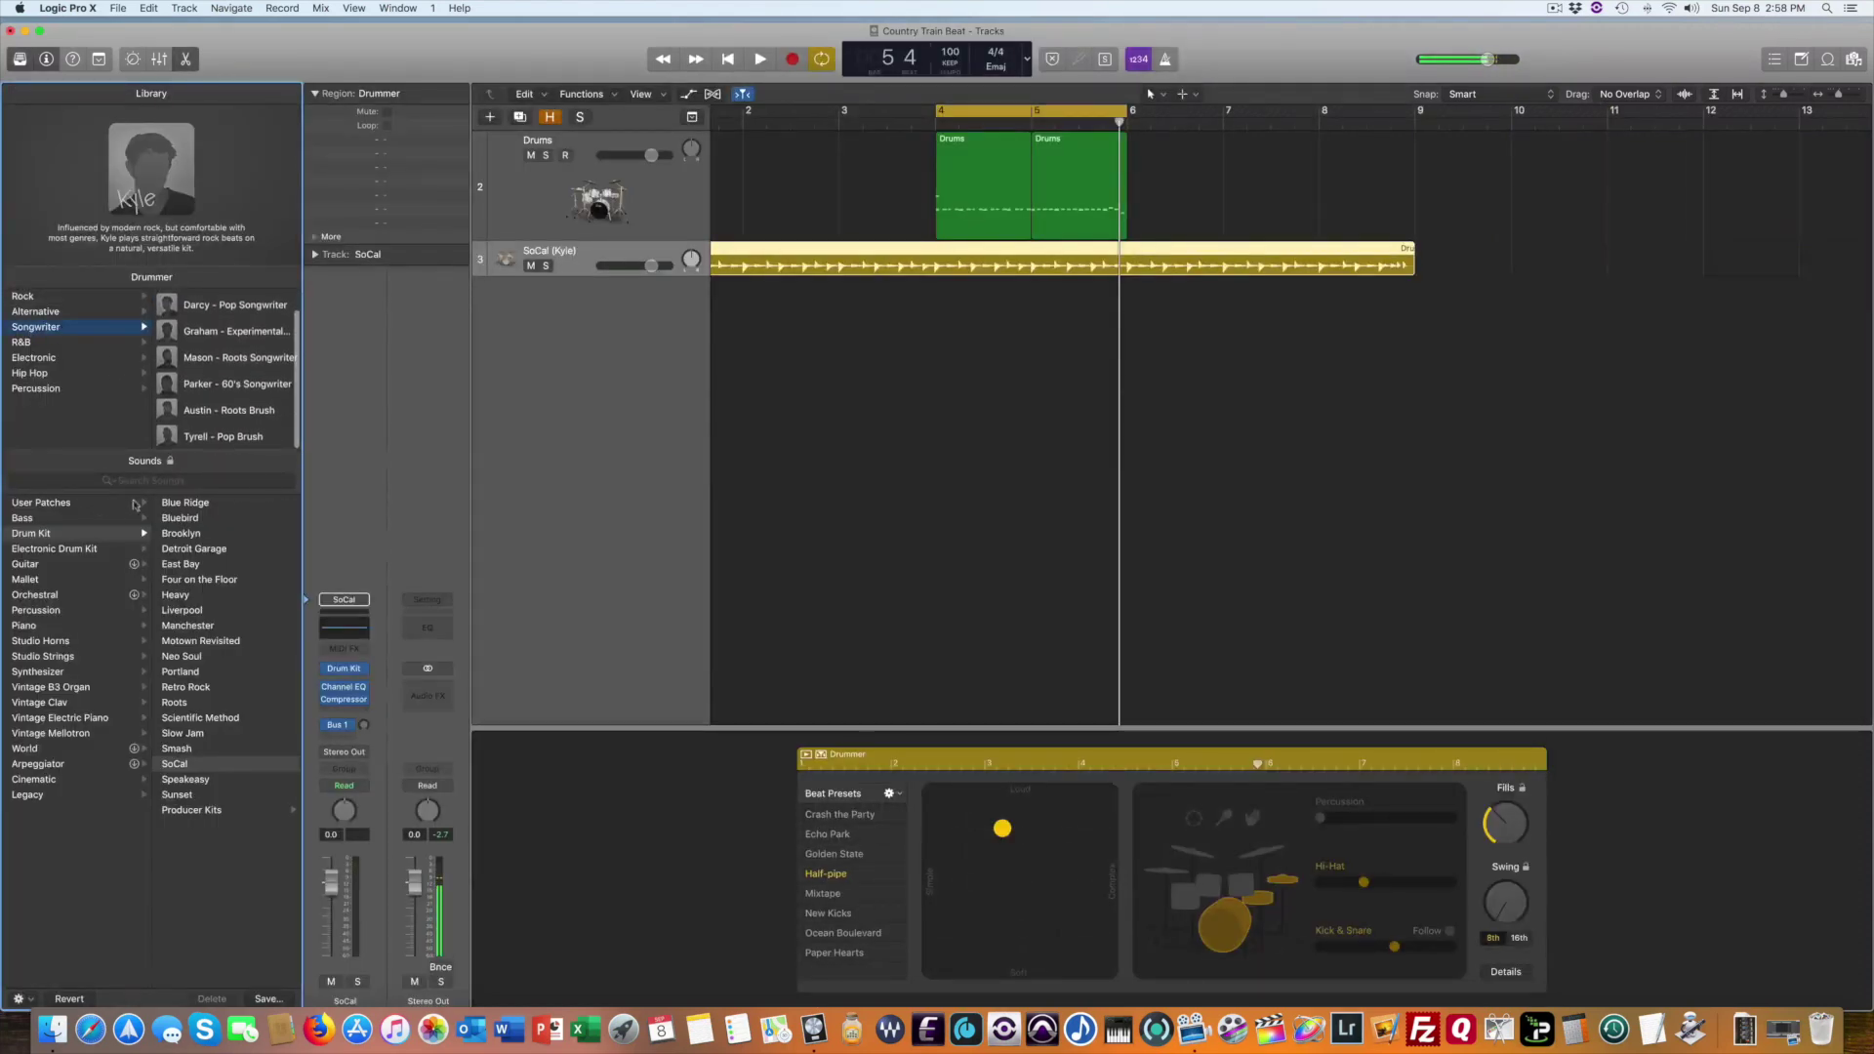
click(212, 439)
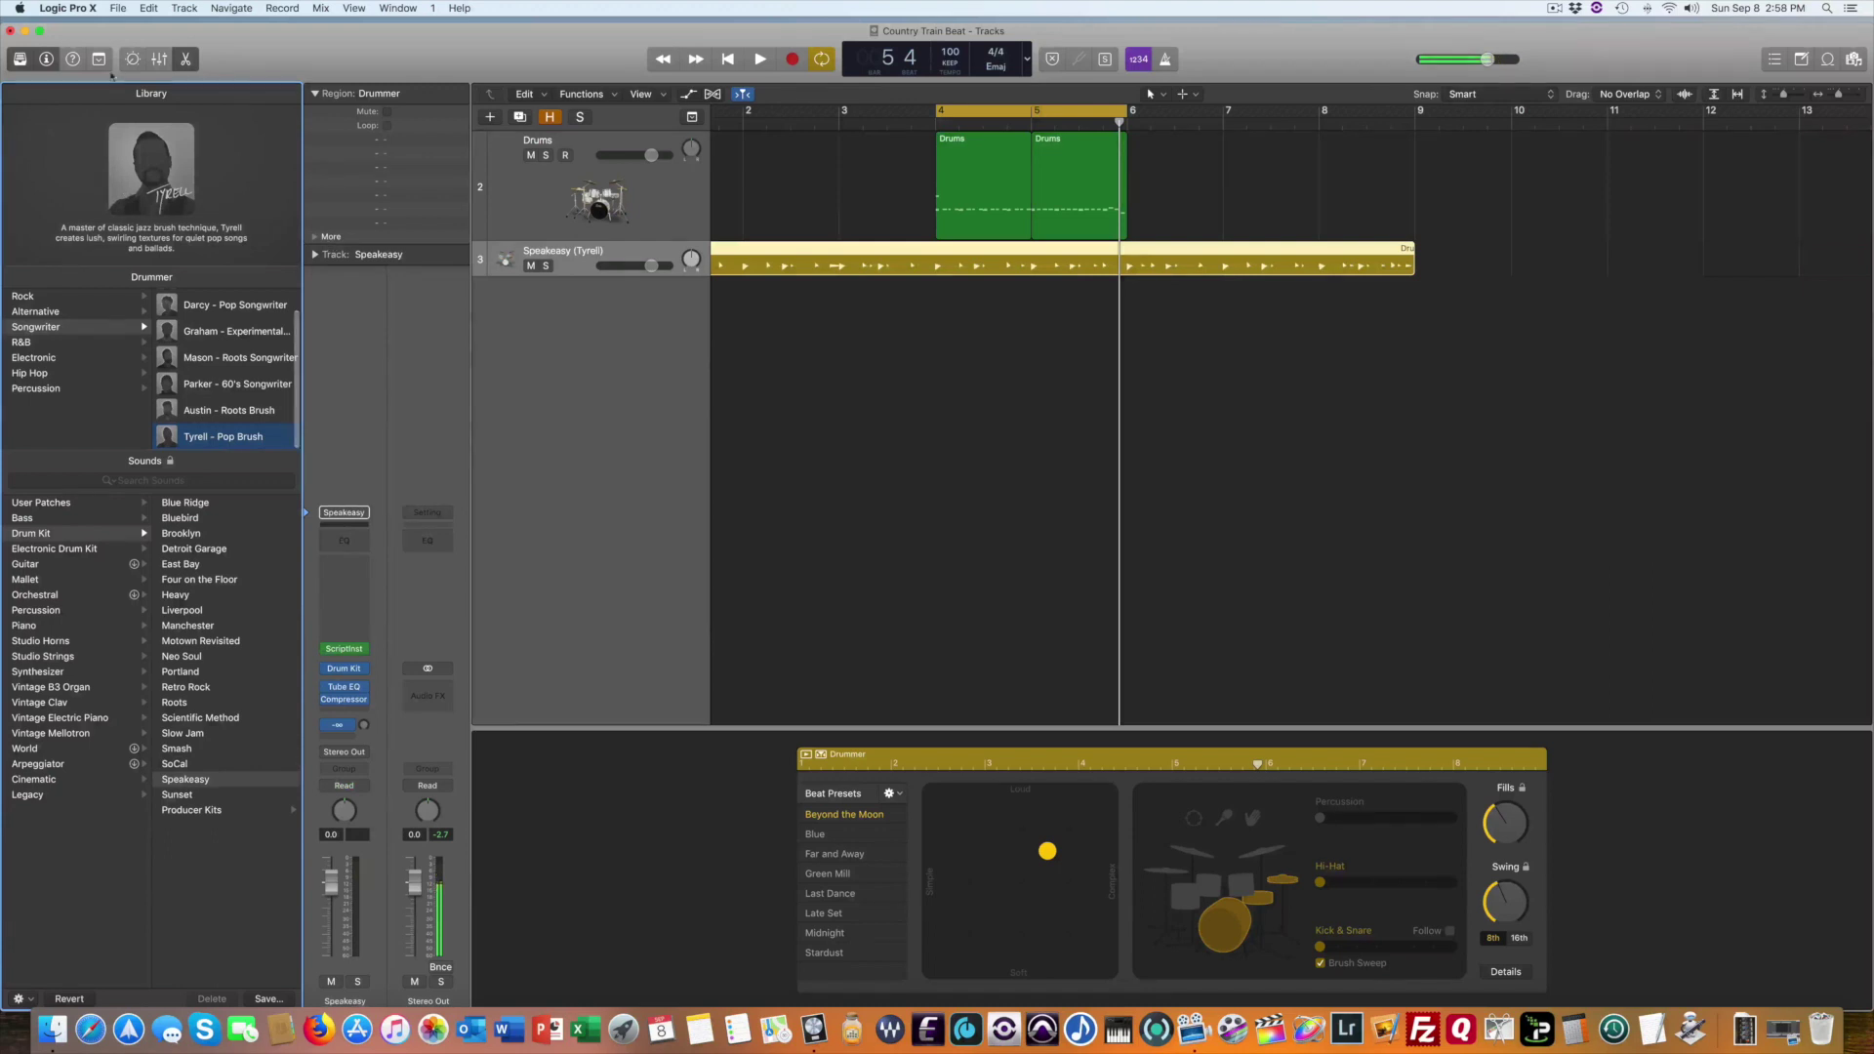
click(17, 59)
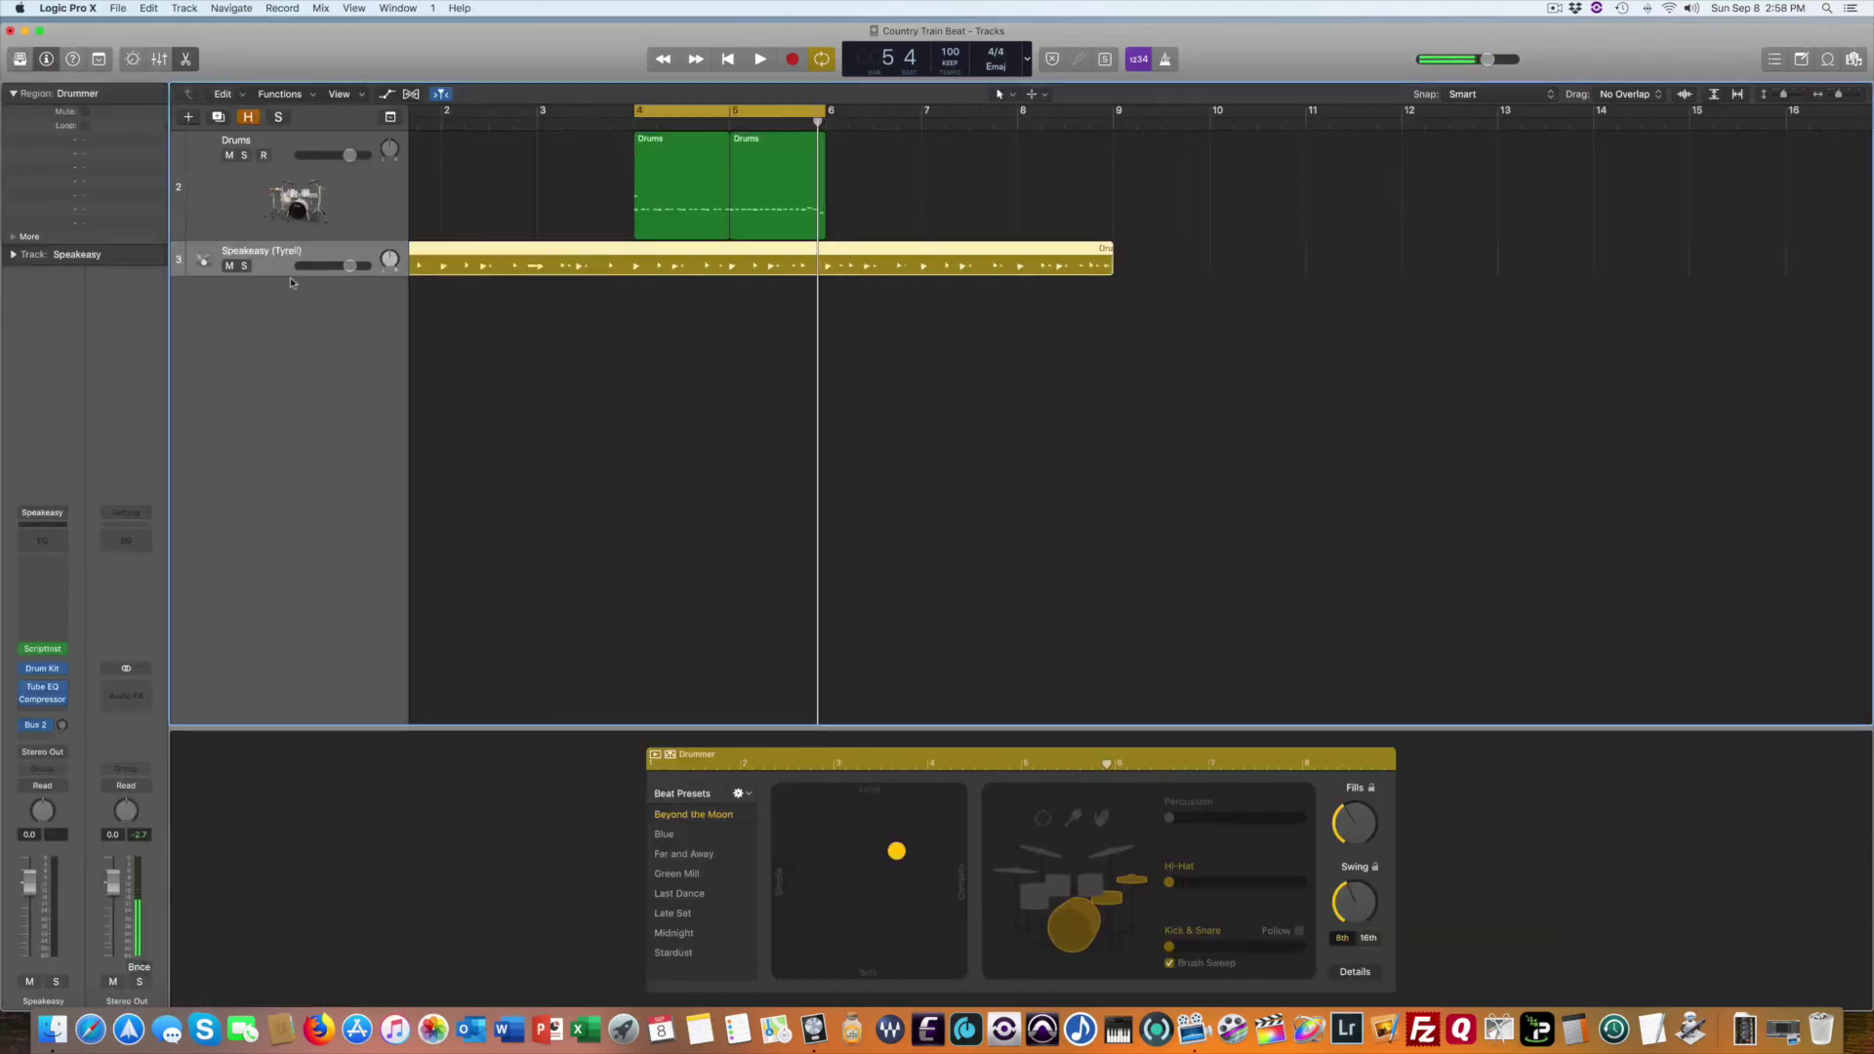
Enlarge the Speakeasy track and audition its Drummer region from bar 4 with the Drums track muted
drag(285, 277, 285, 398)
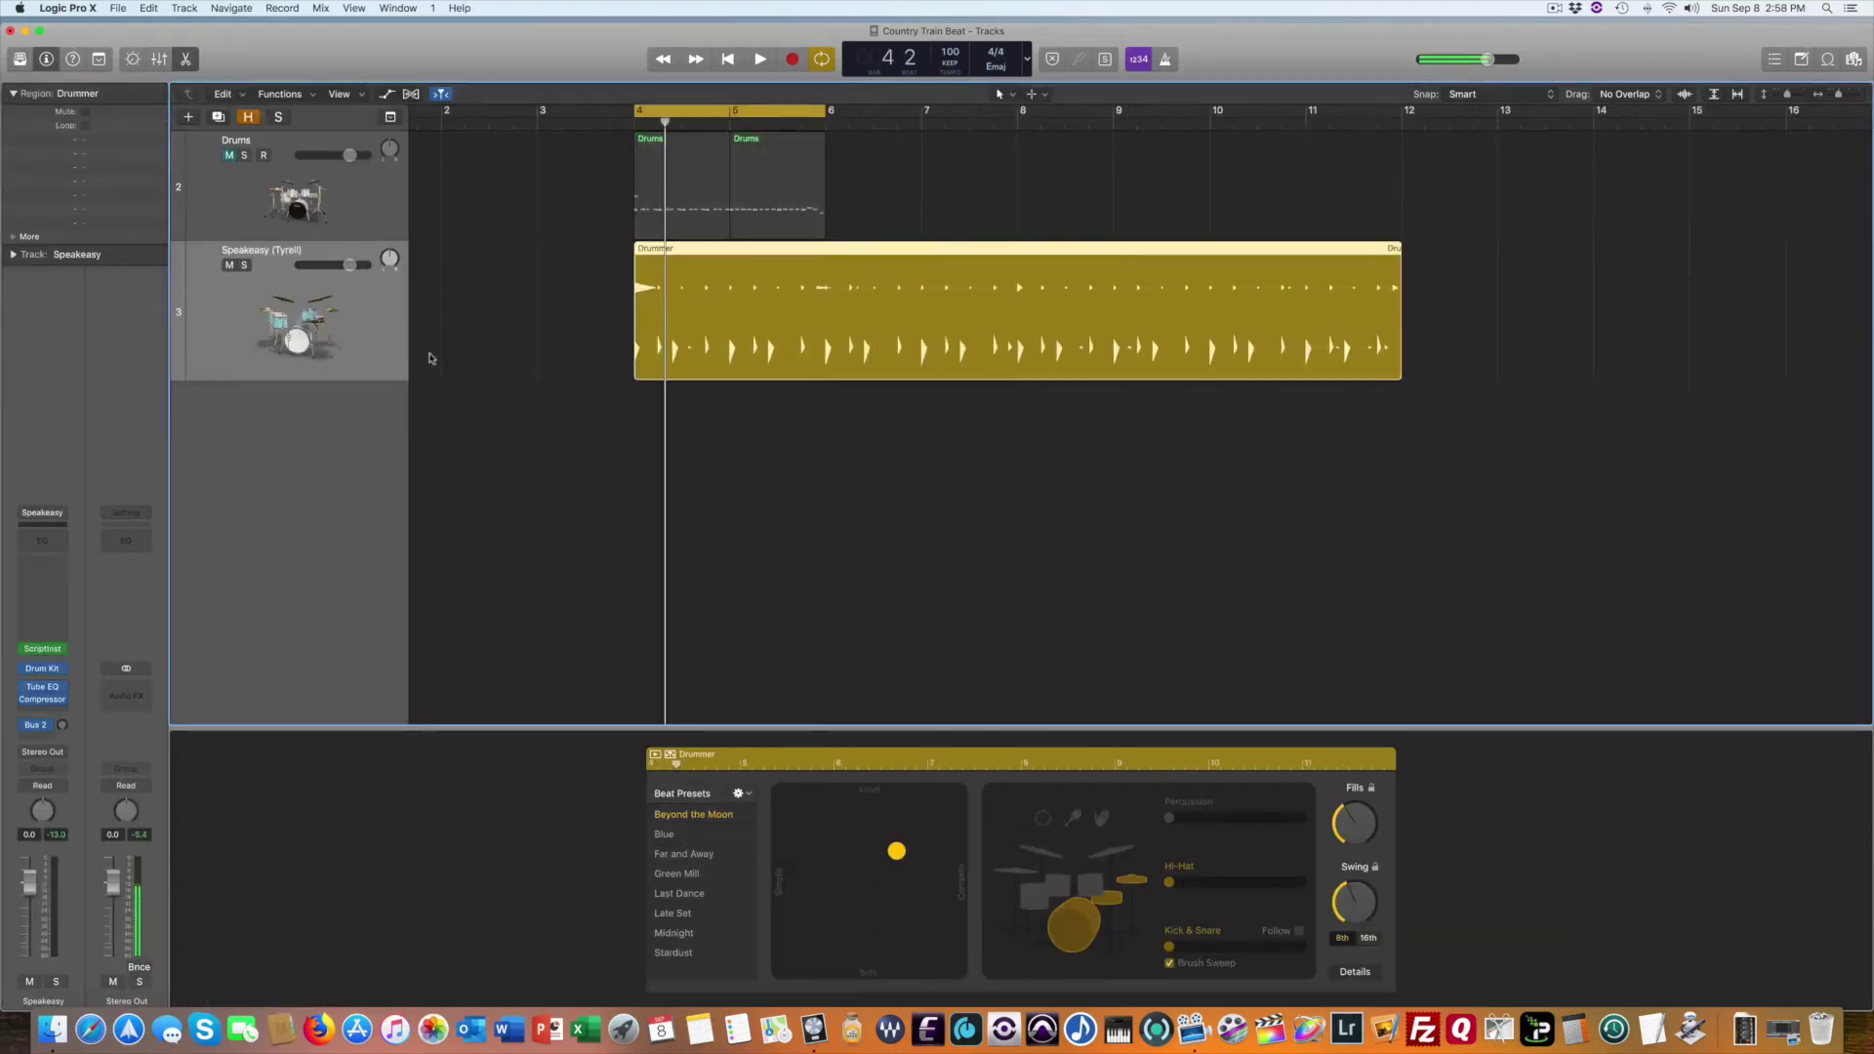
key(space)
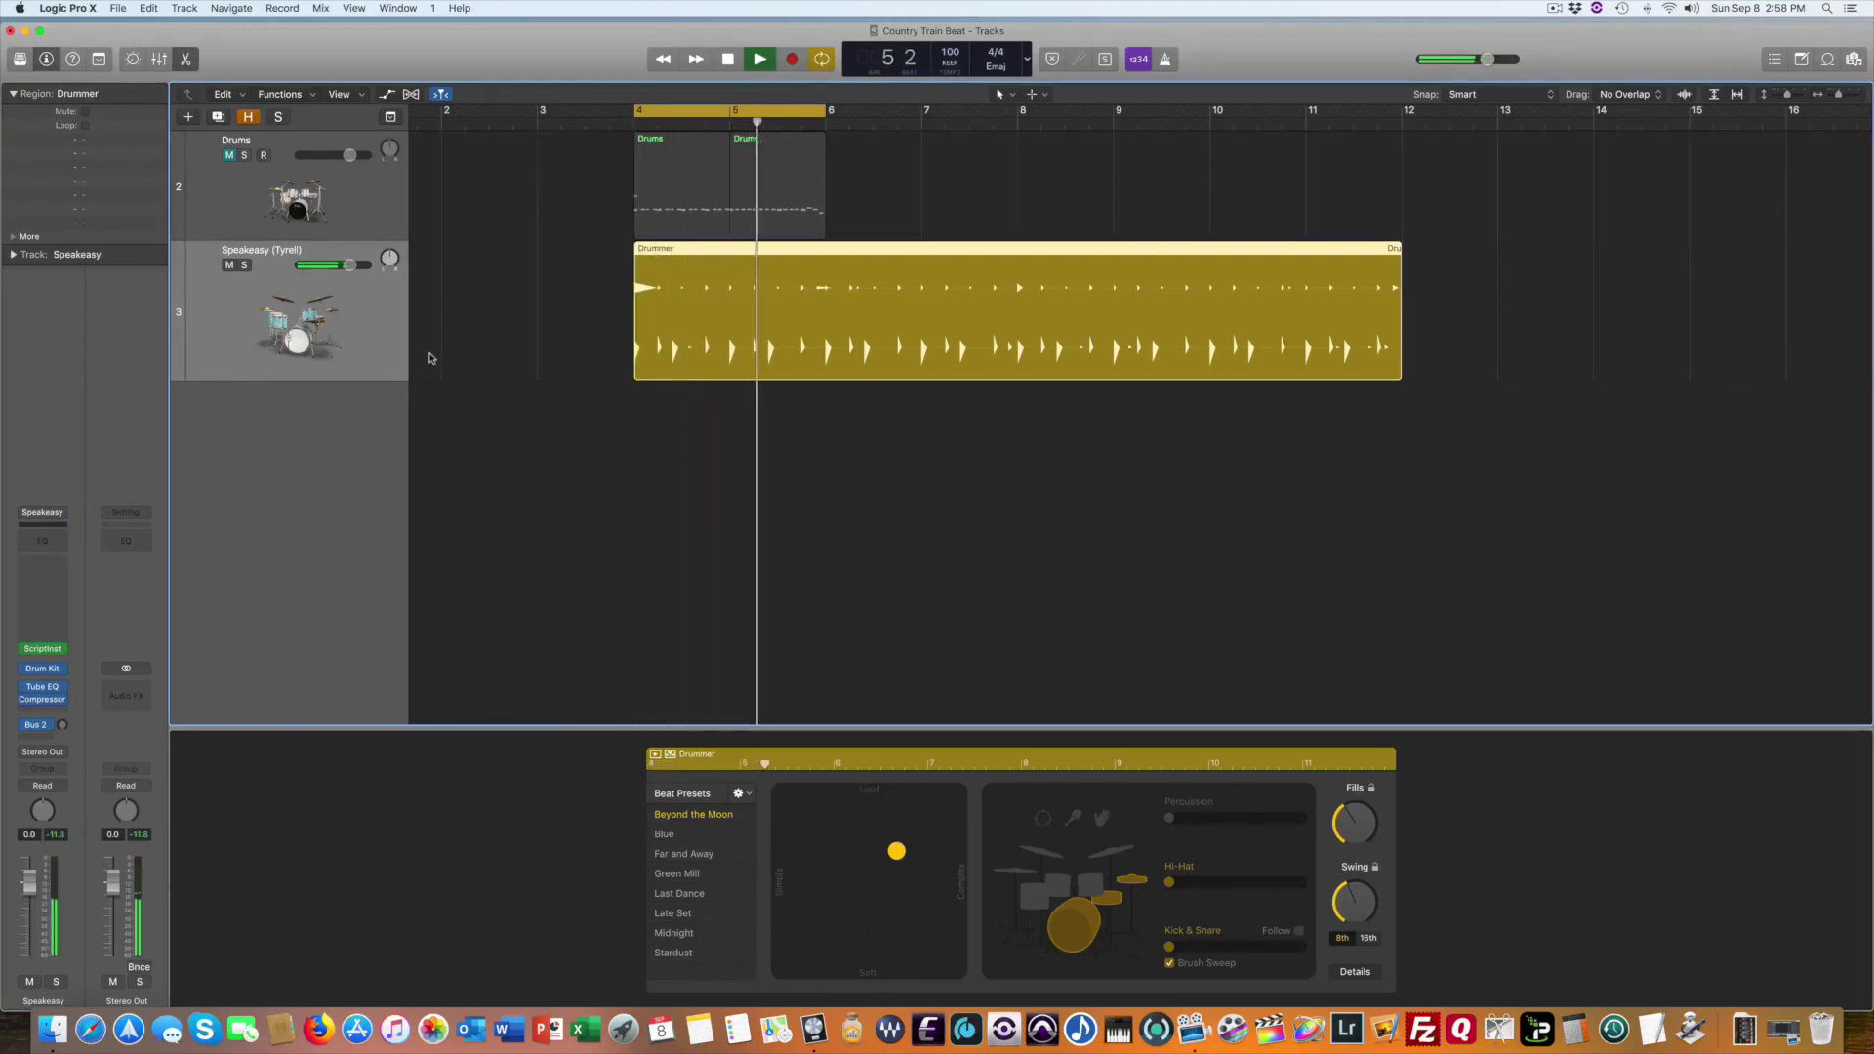
key(space)
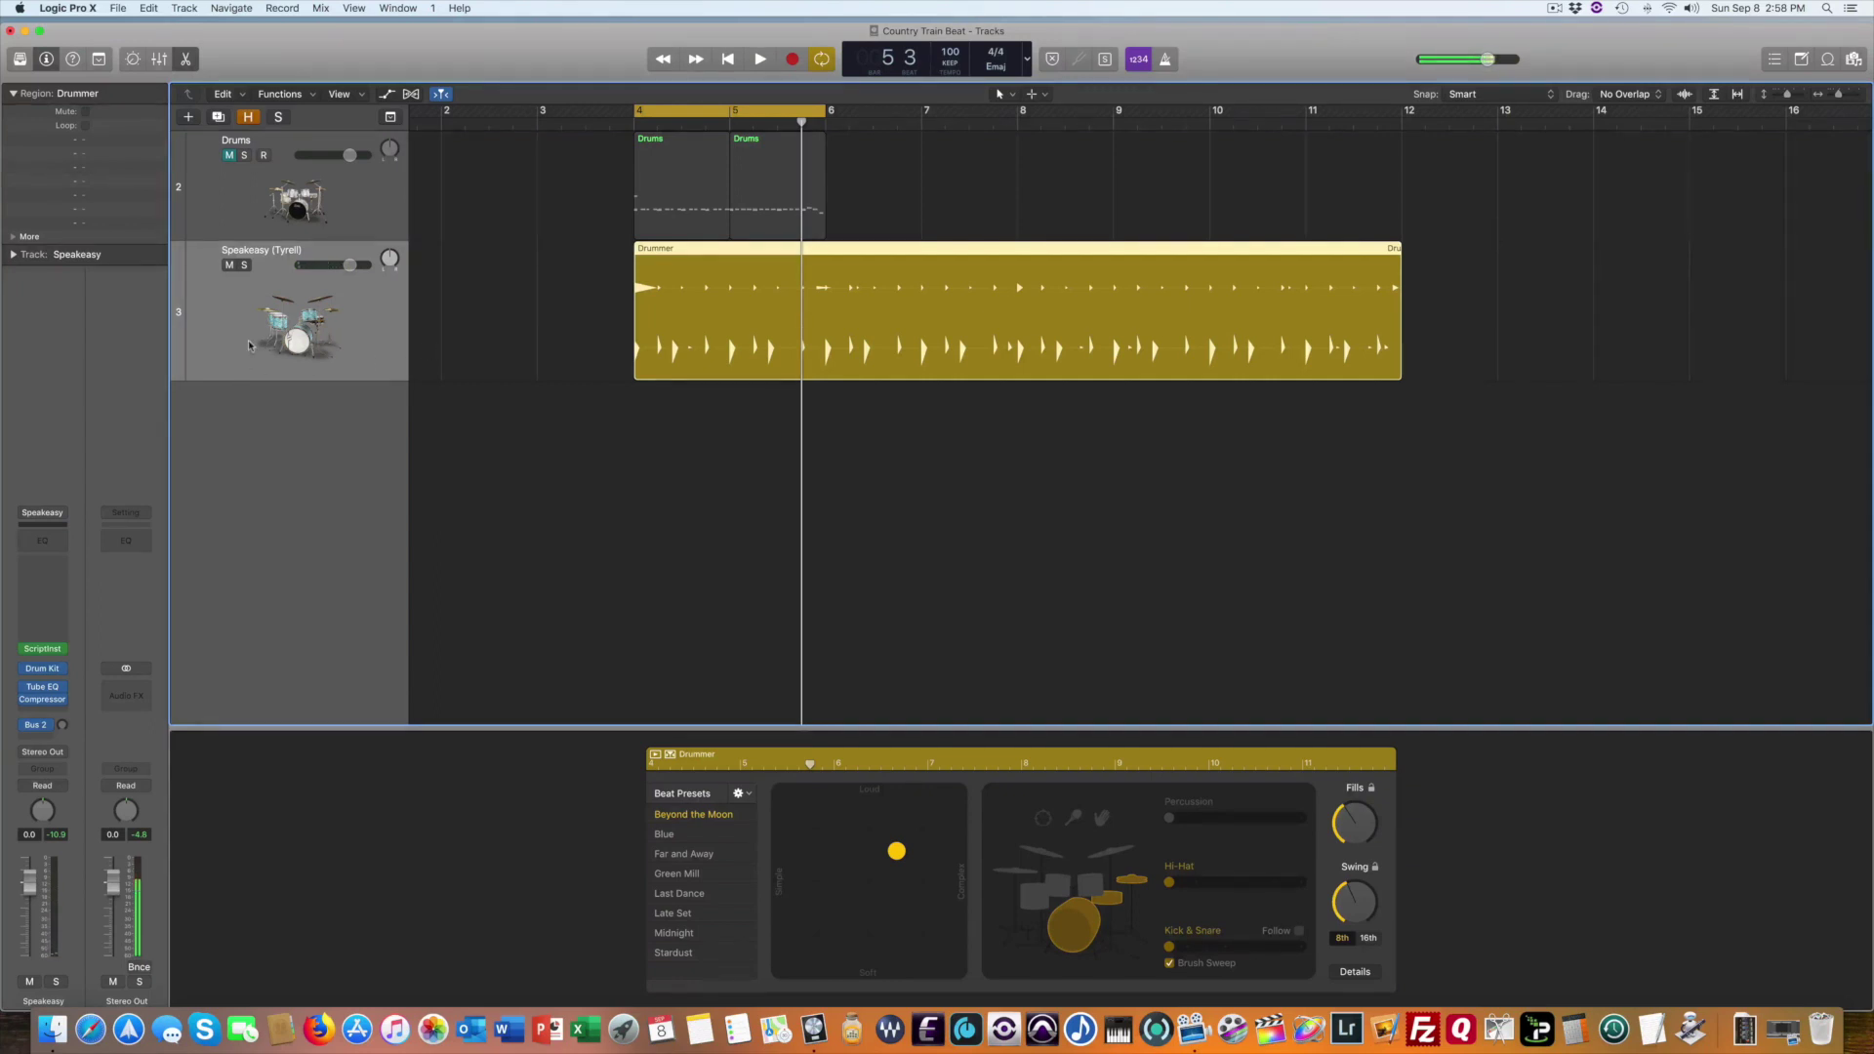
Convert the Drummer region to a MIDI region and resize the Piano Roll to examine its brush kit notes
right_click(695, 313)
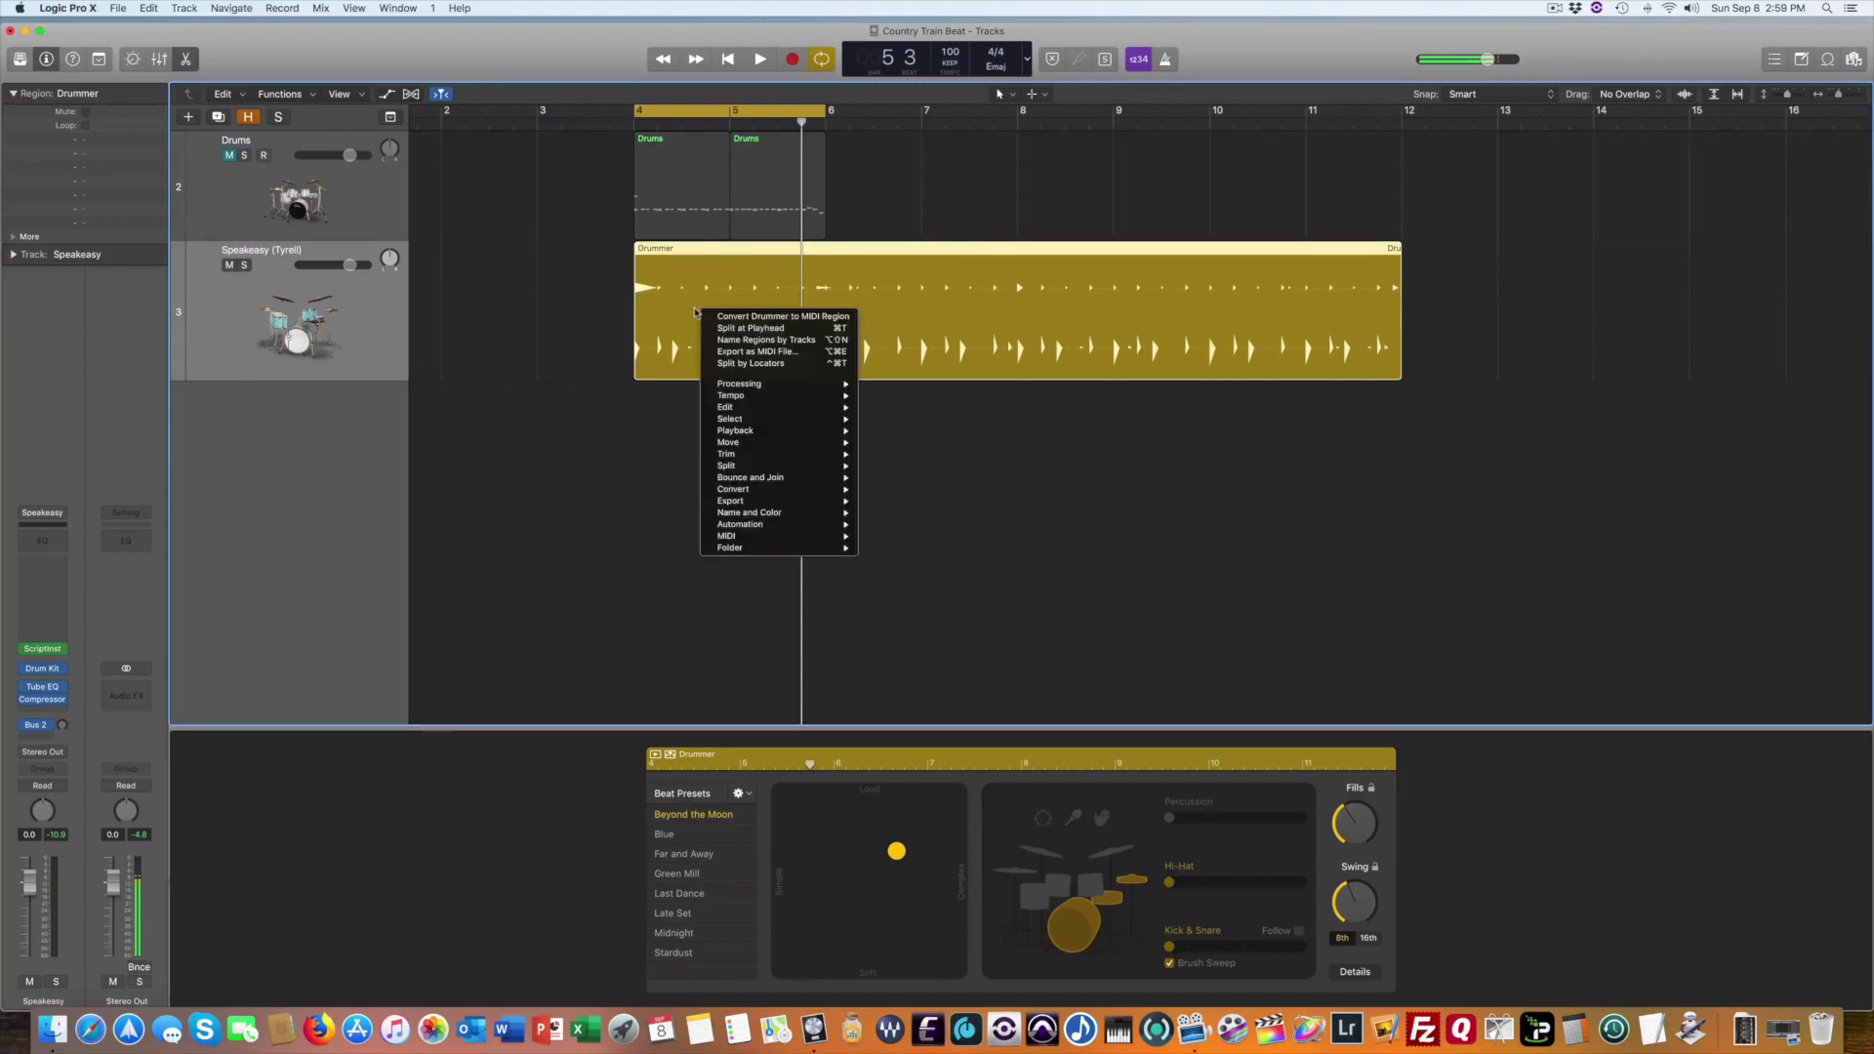
click(750, 318)
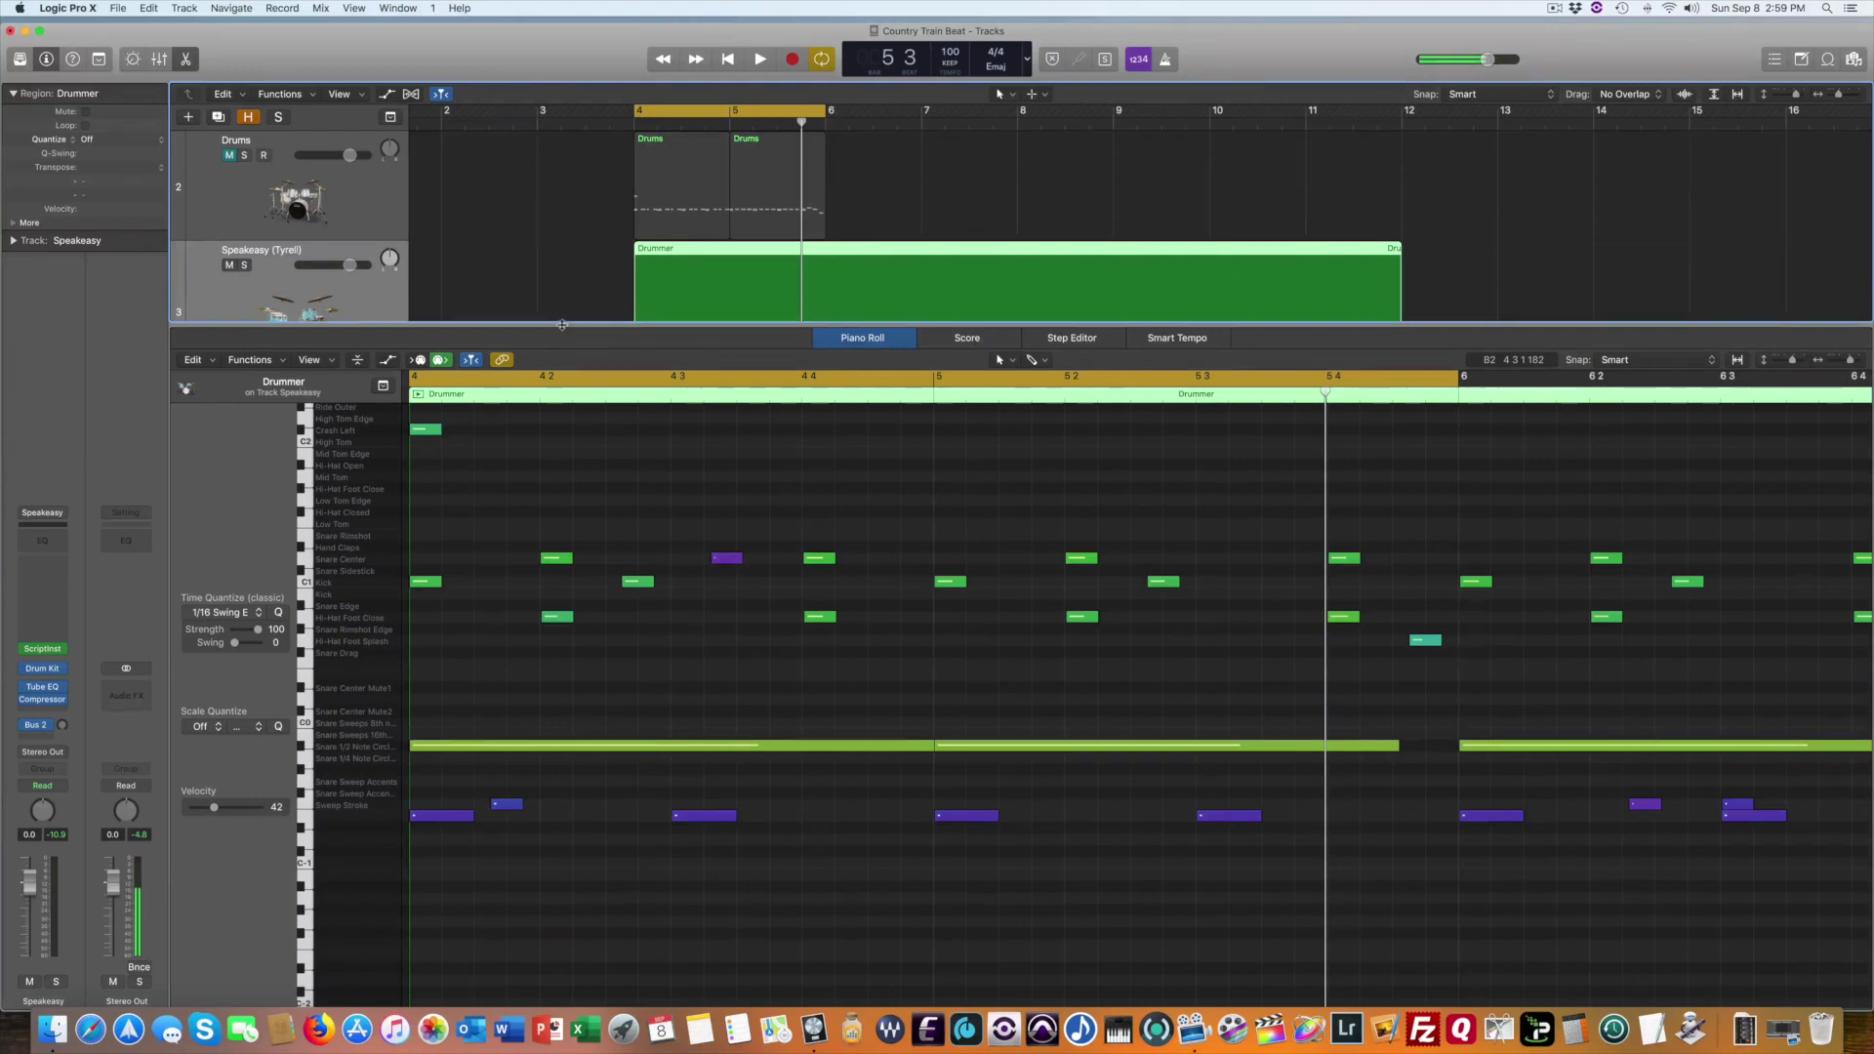
drag(563, 325, 562, 535)
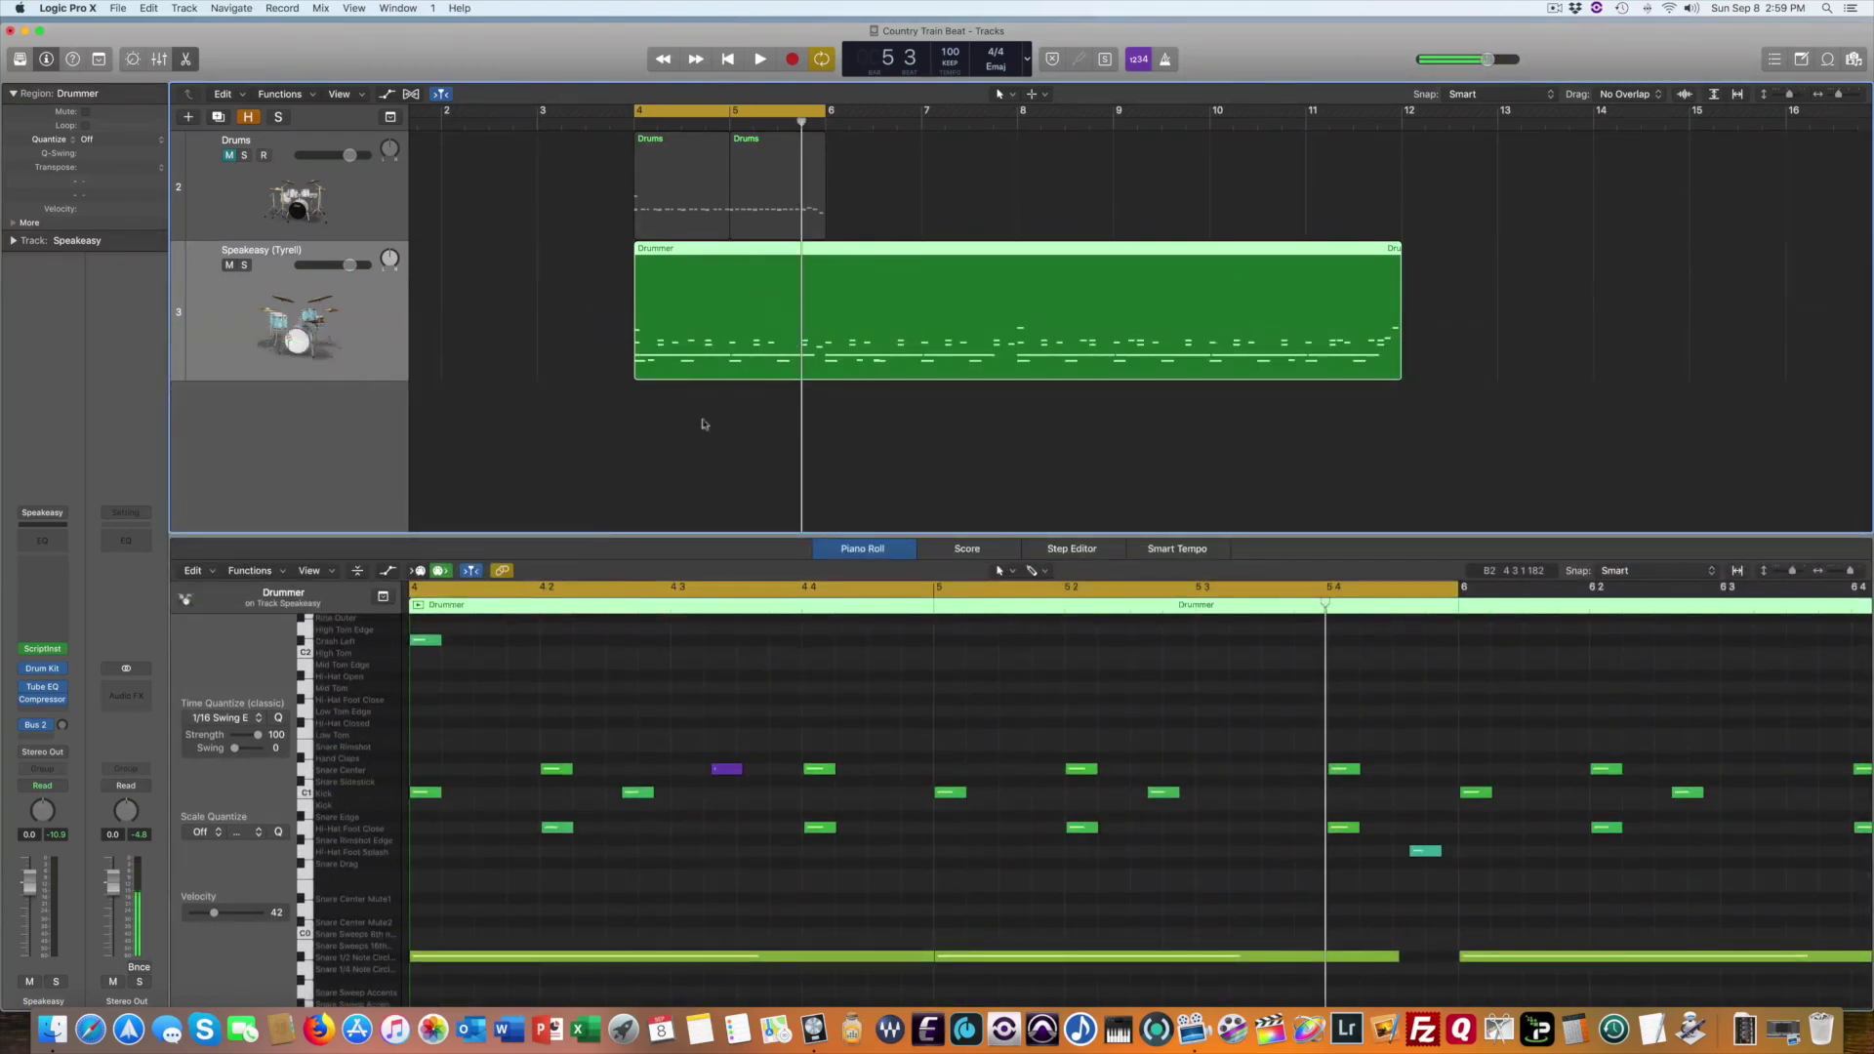
drag(683, 535, 674, 395)
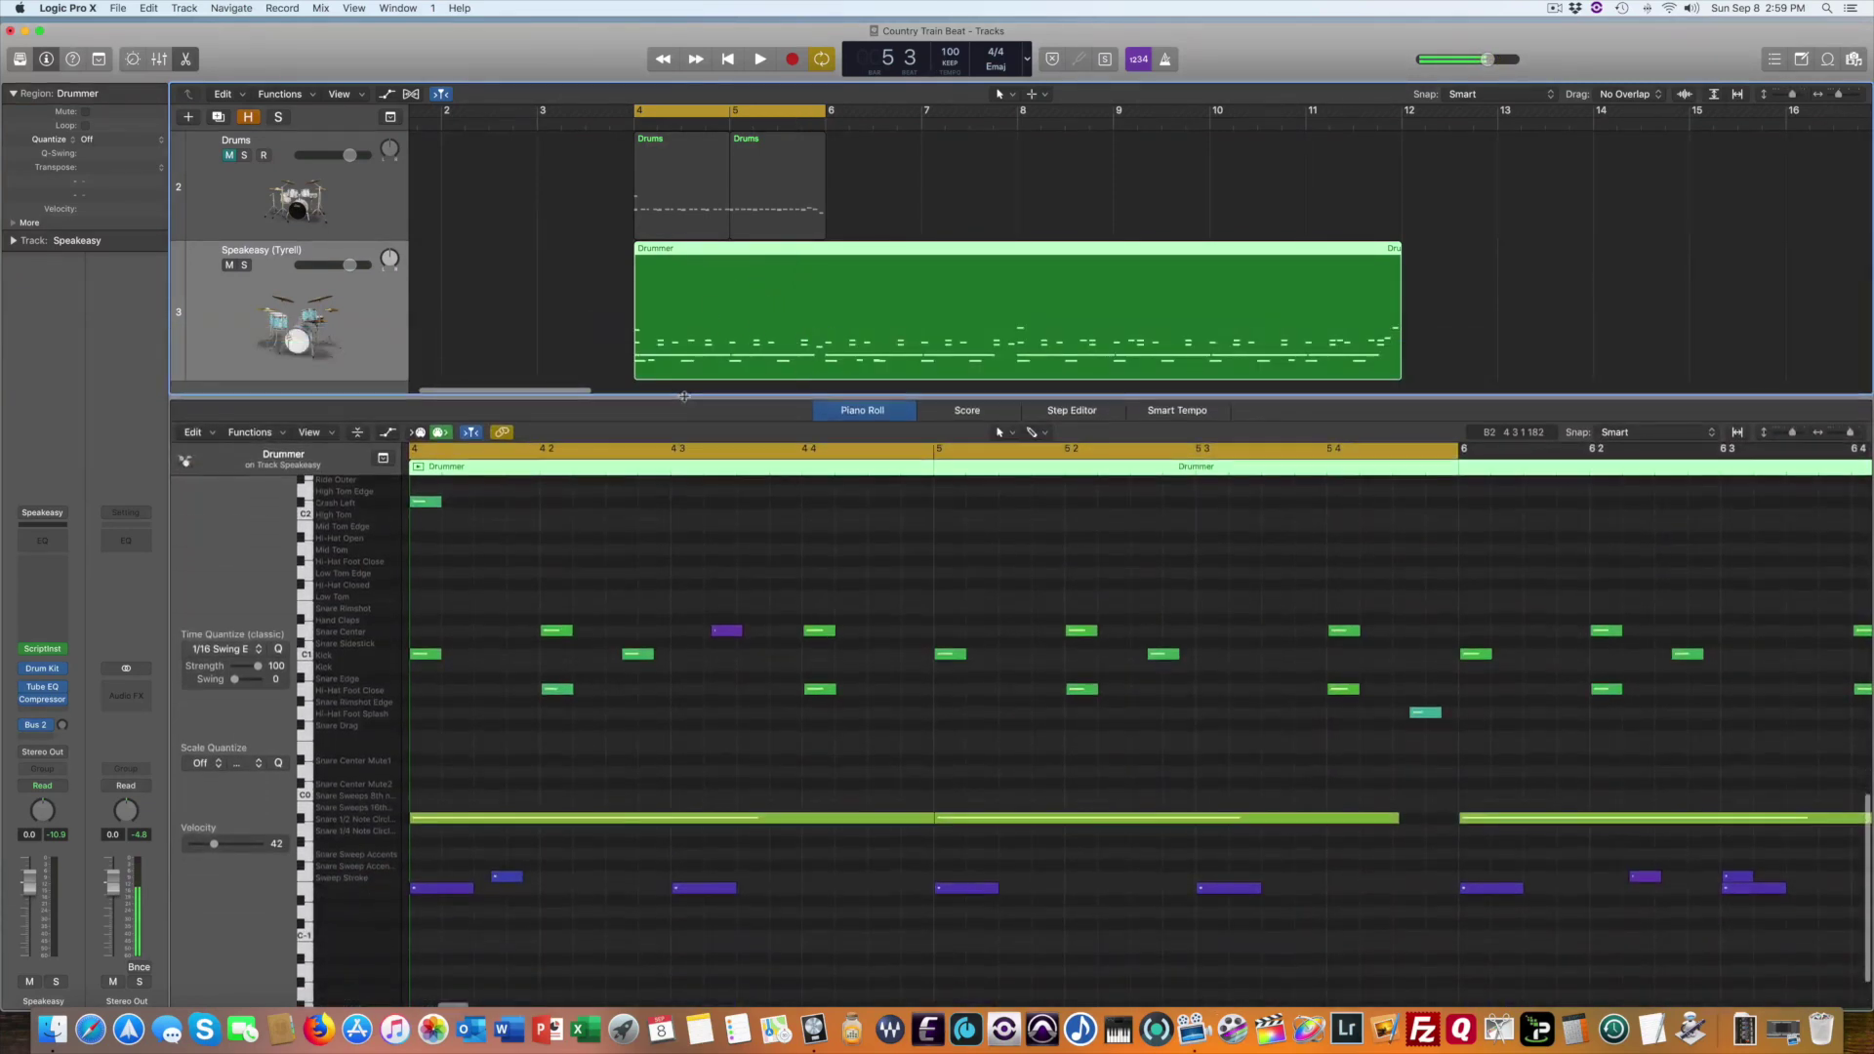
scroll(599, 599, down, 3)
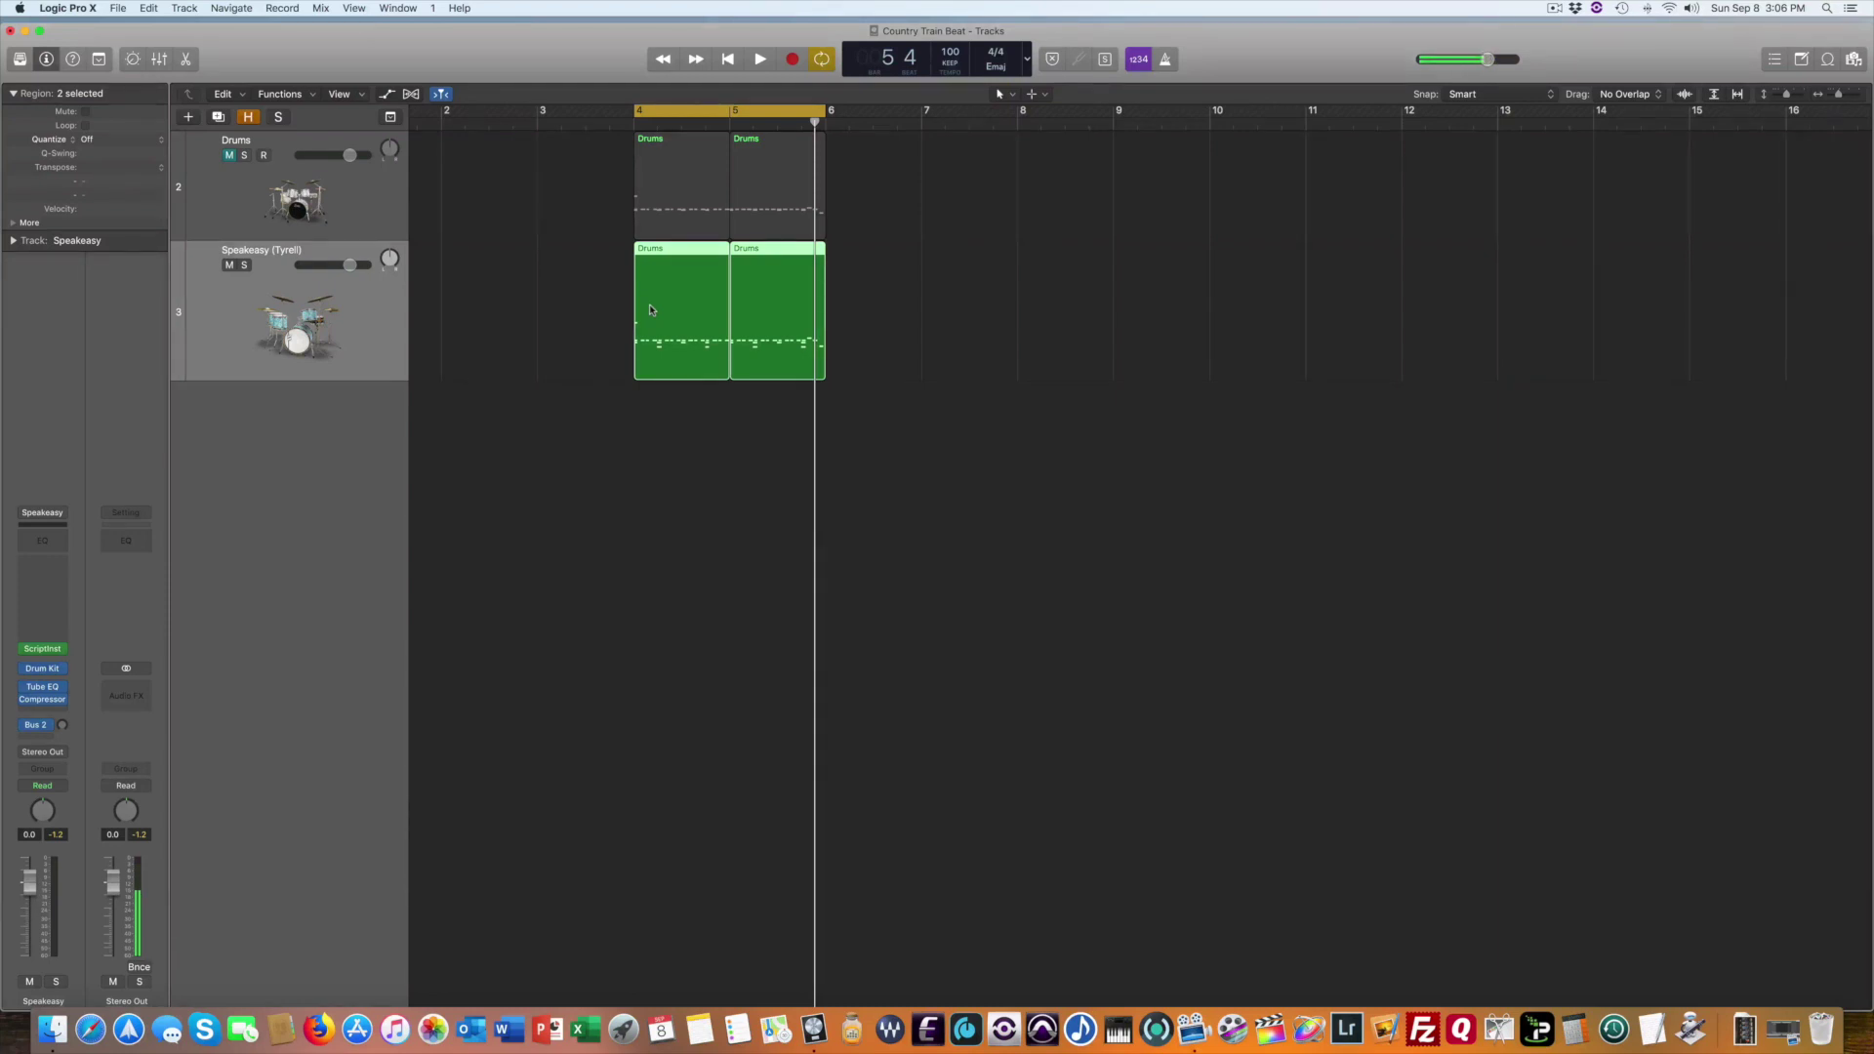
Play the two Drums regions on the Speakeasy brush kit track through the bar 4 and 5 cycle
key(space)
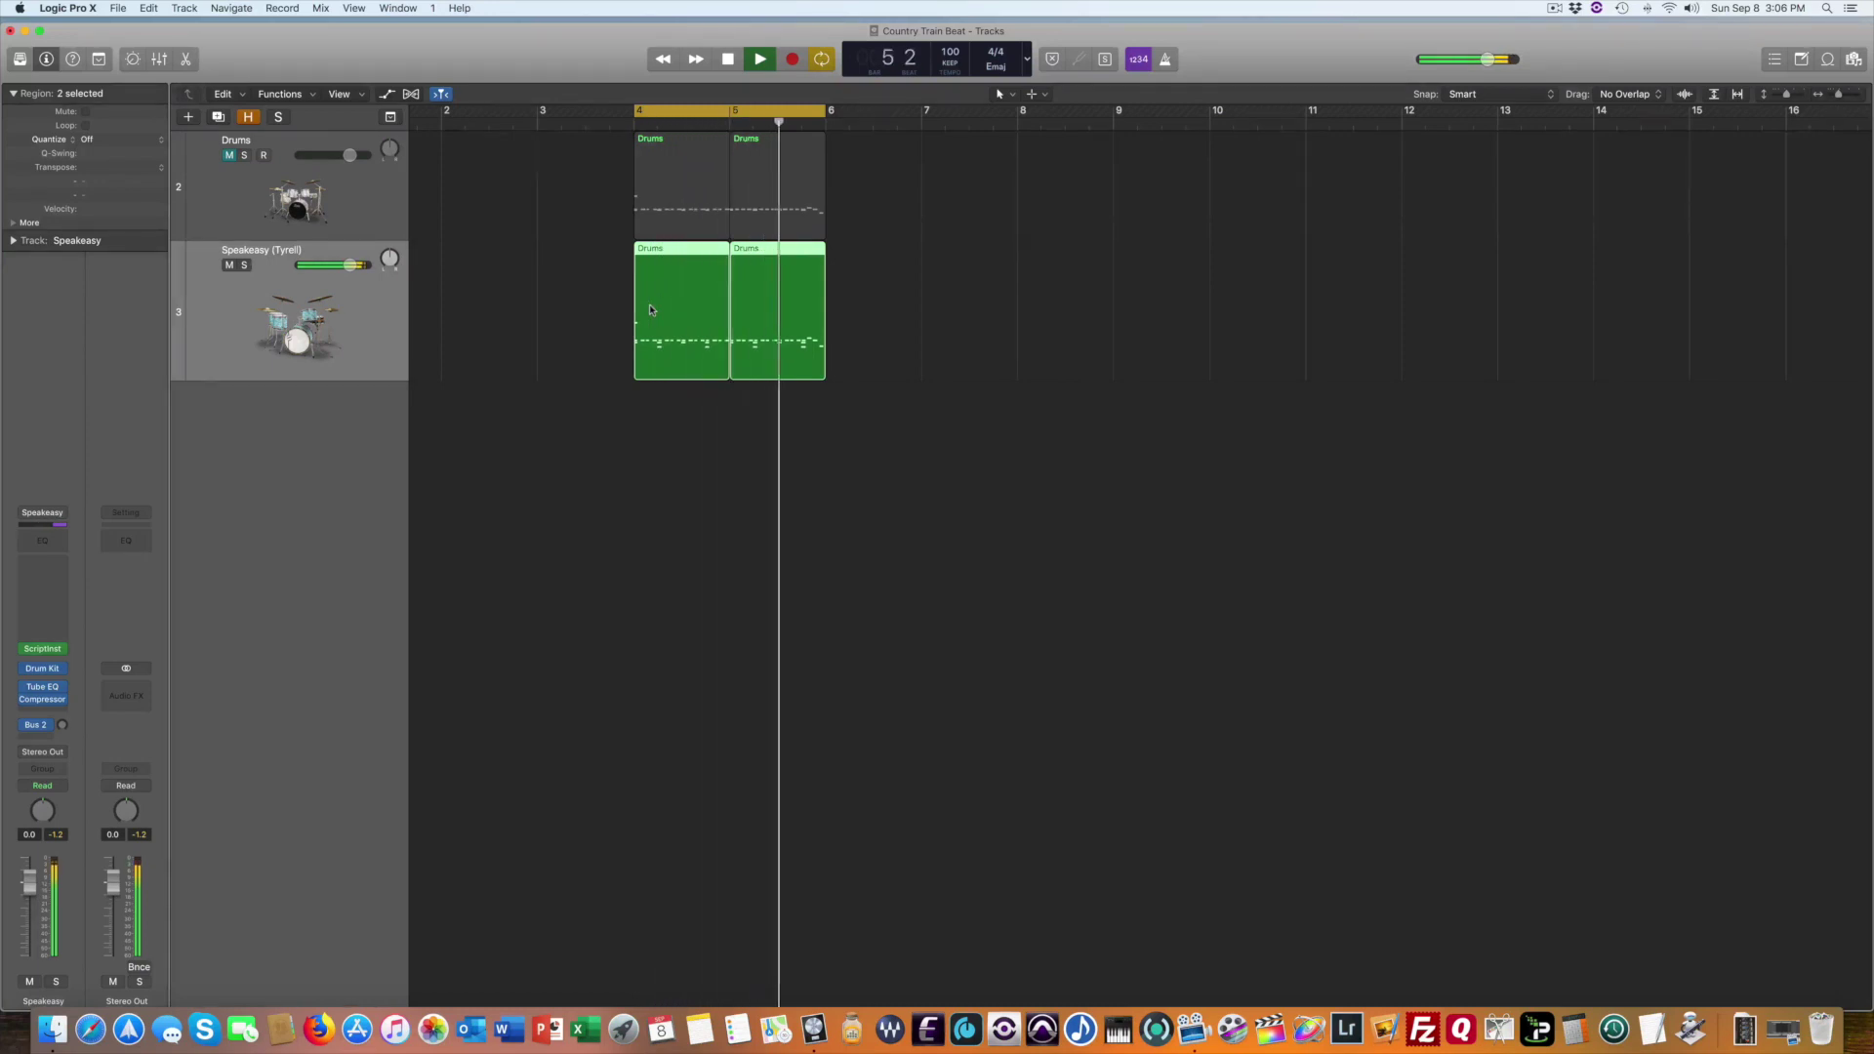
key(space)
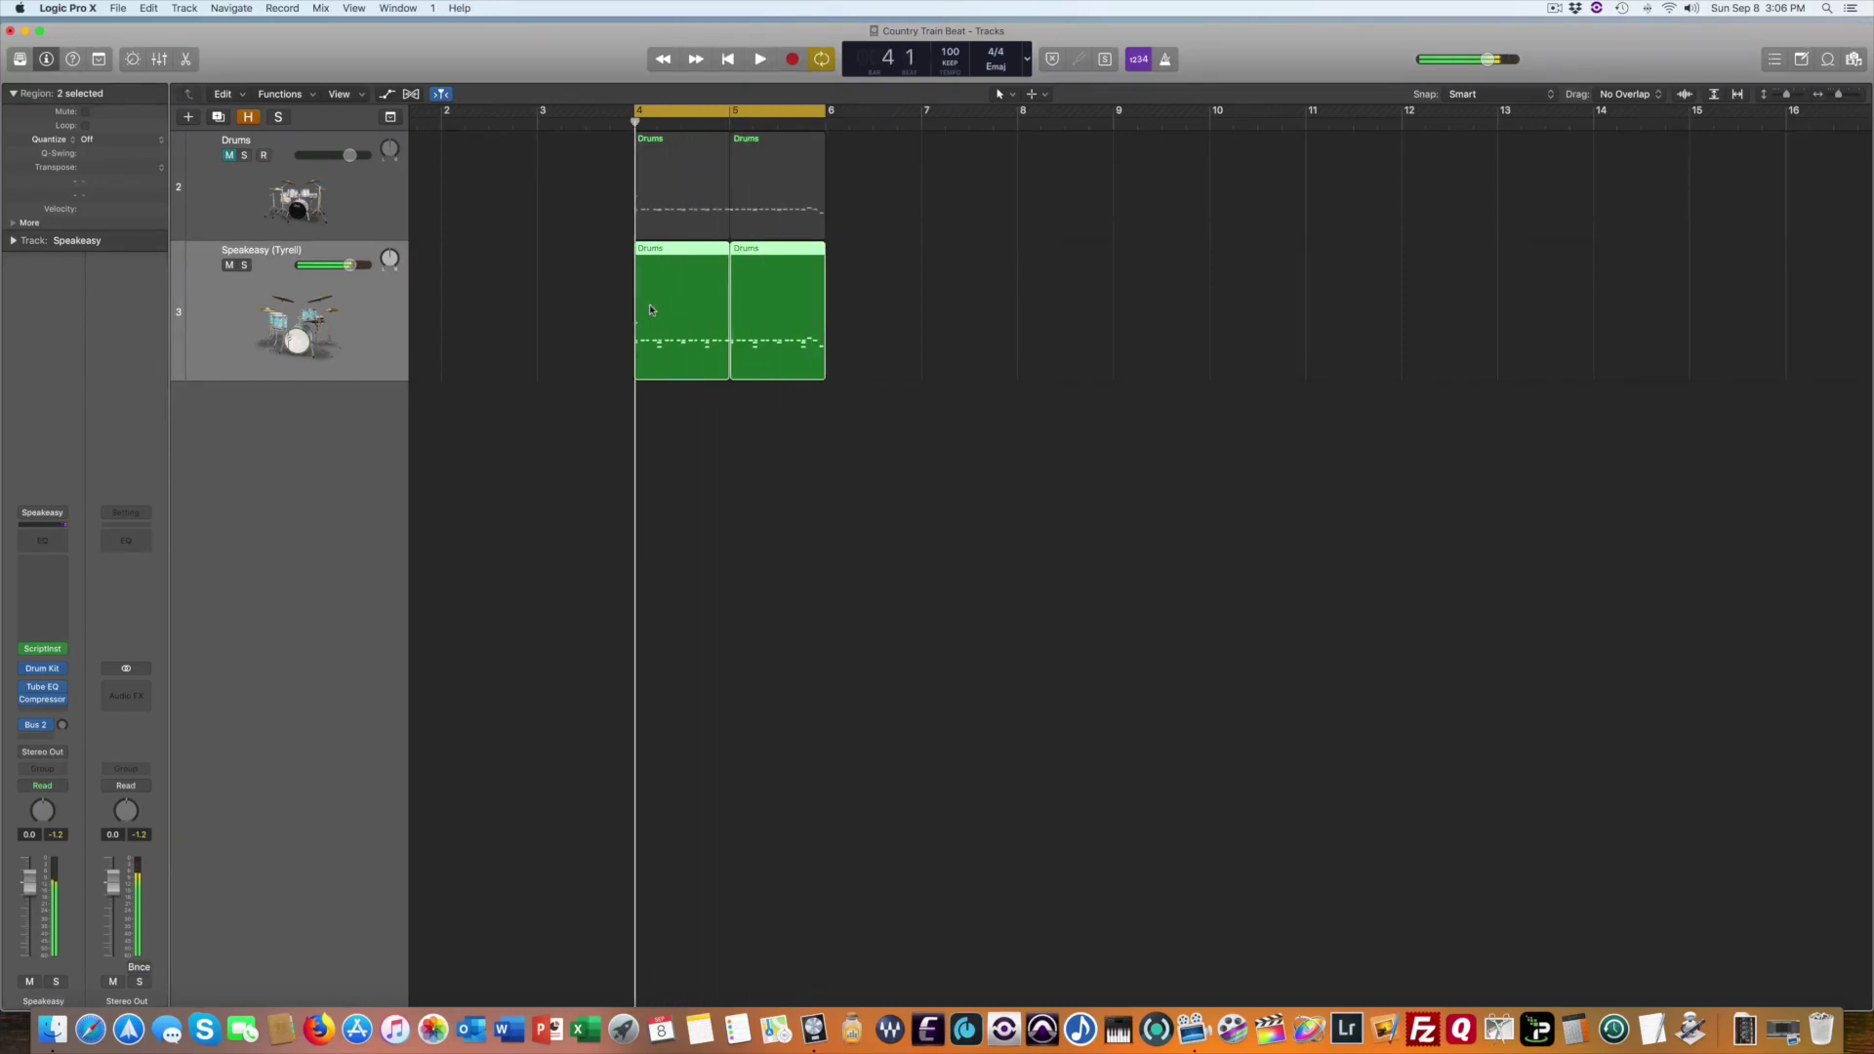